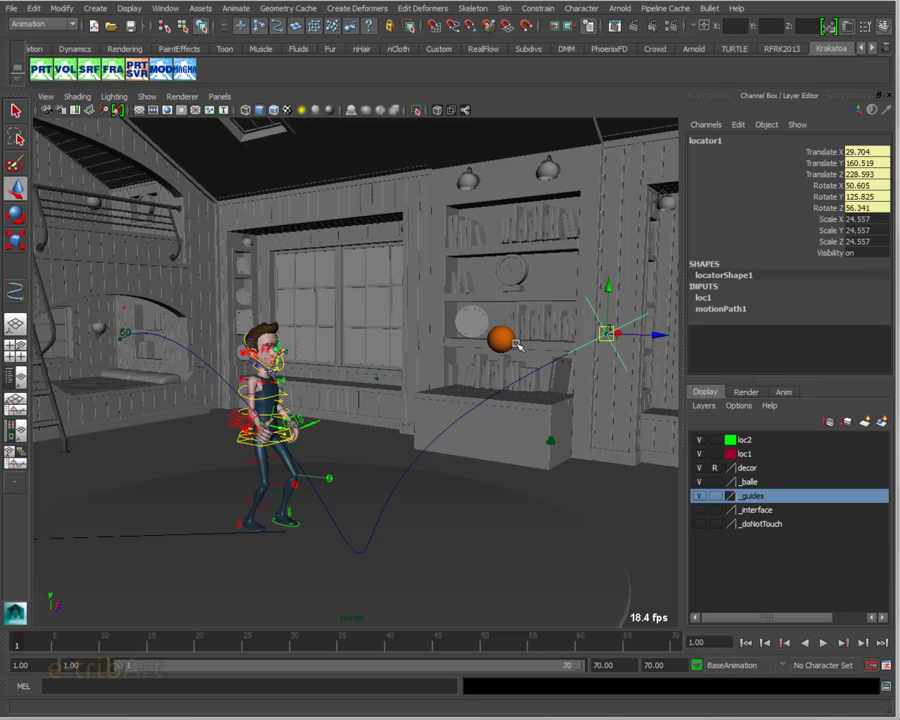
# Step: Select the ball's motion path curve and switch to the four-view layout
pyautogui.click(505, 388)
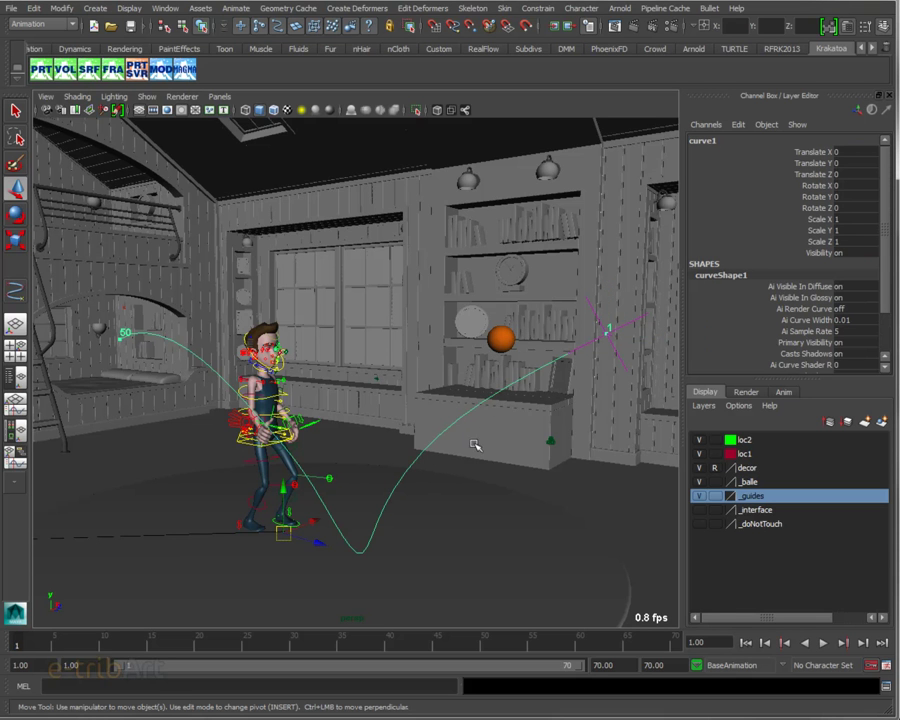
pyautogui.press('space')
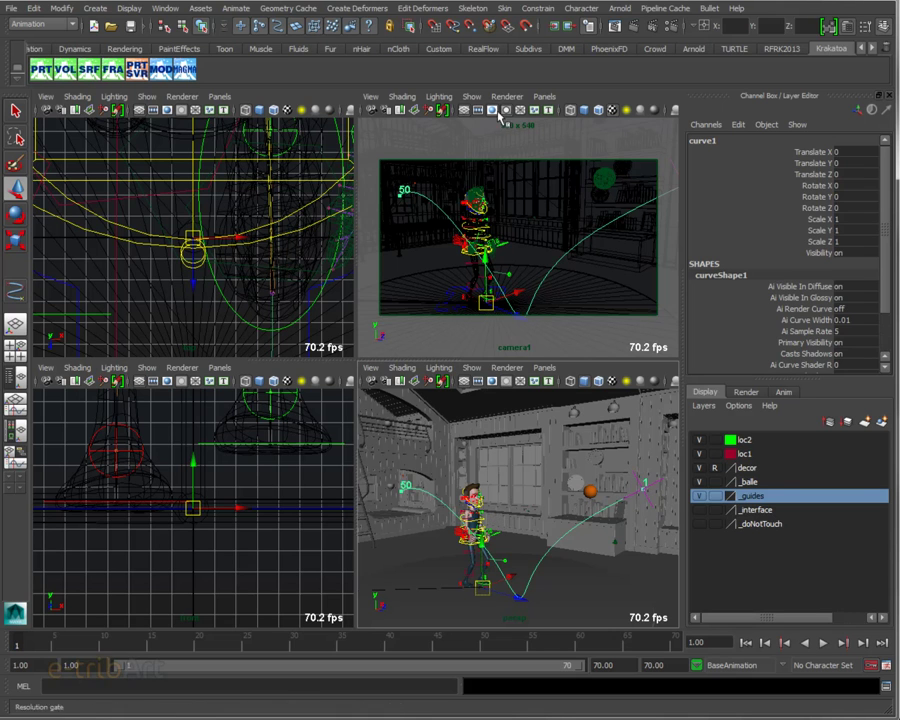
# Step: Change camera1's panel to the side orthographic view, frame the curve, and maximize it
pyautogui.click(506, 96)
pyautogui.moveTo(572, 136)
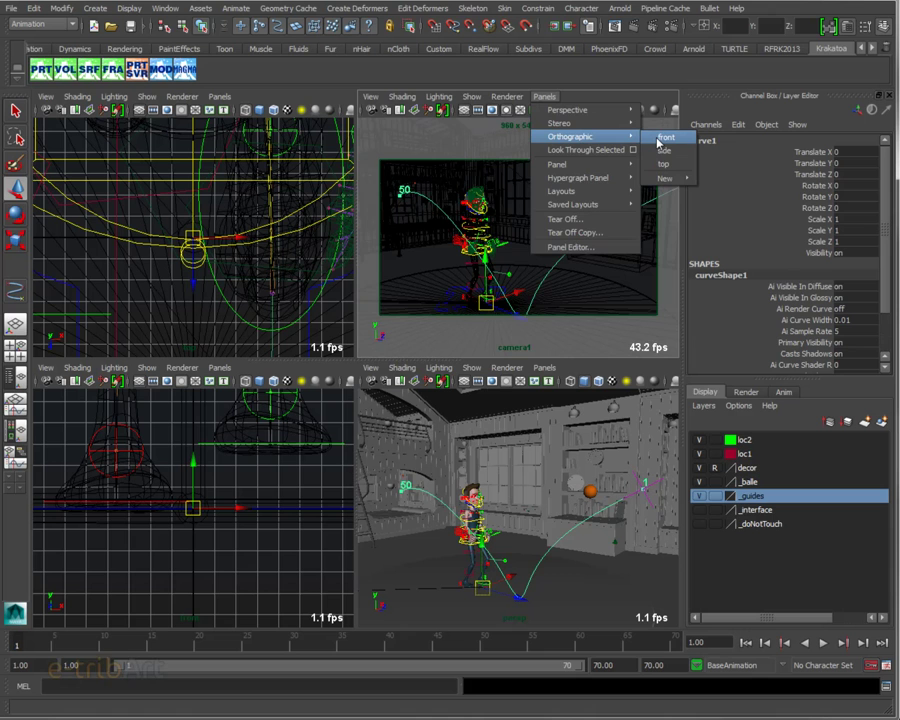
pyautogui.click(662, 137)
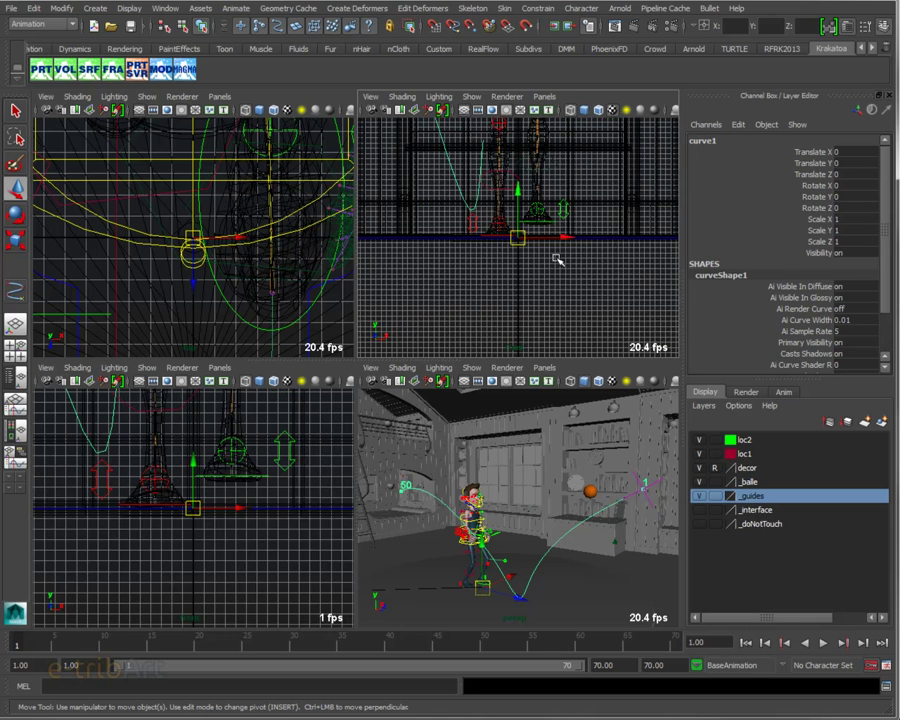
pyautogui.click(545, 100)
pyautogui.moveTo(585, 136)
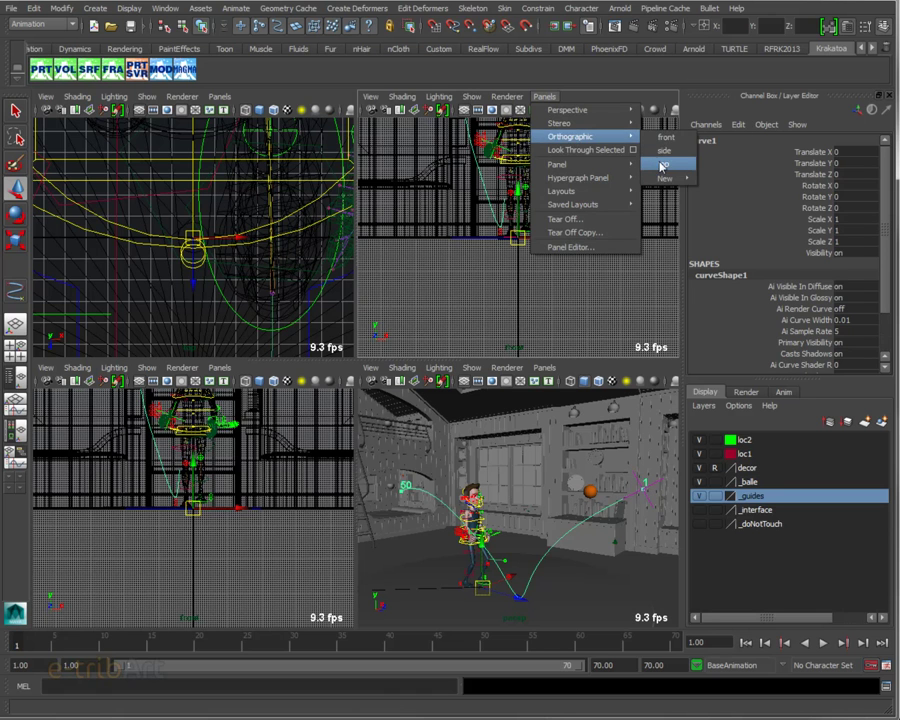
pyautogui.click(663, 150)
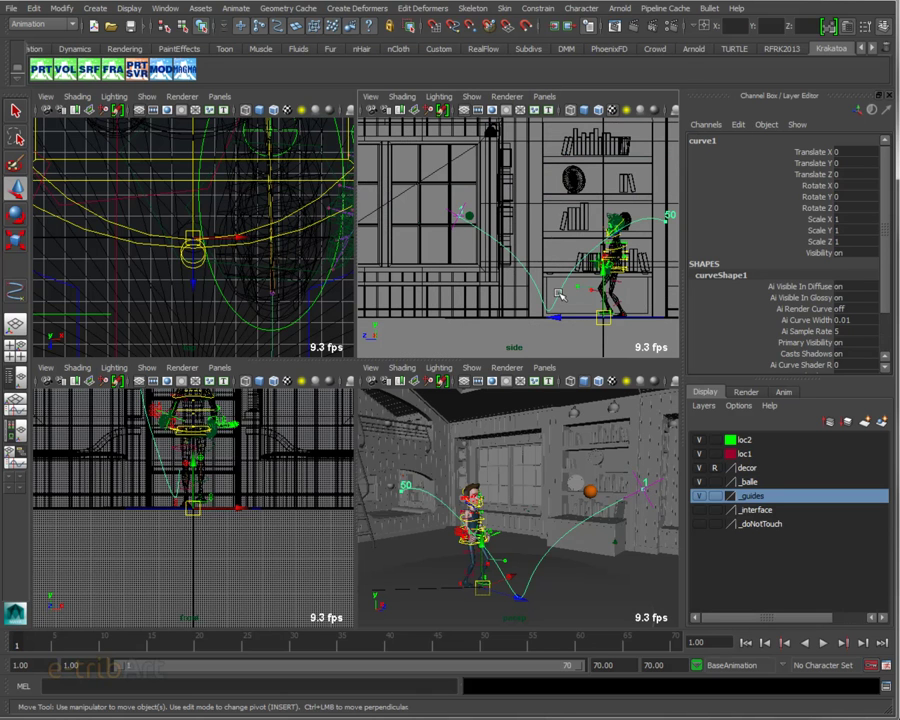
pyautogui.keyDown('alt'); pyautogui.moveTo(558, 292); pyautogui.dragTo(527, 278, button='middle'); pyautogui.keyUp('alt')
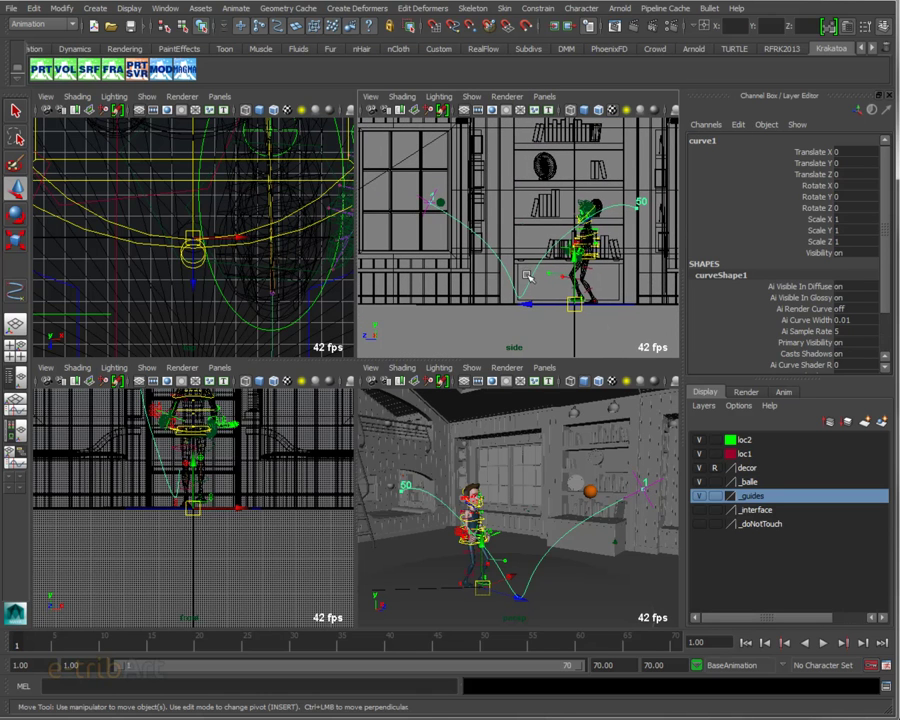
pyautogui.press('space')
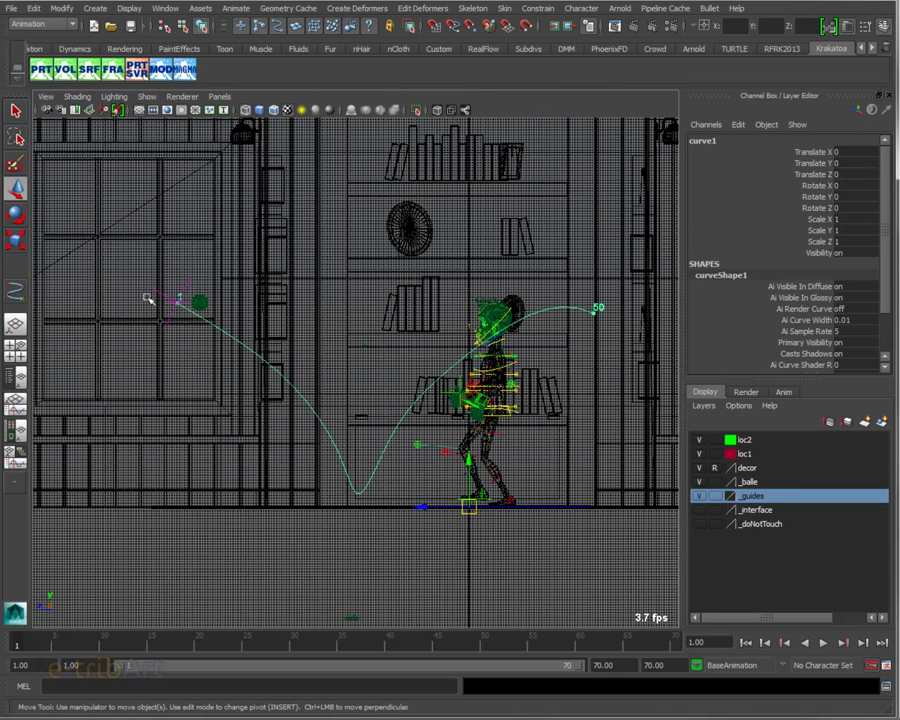
# Step: Show the path curve's control vertices and select the ones near the character
pyautogui.click(96, 9)
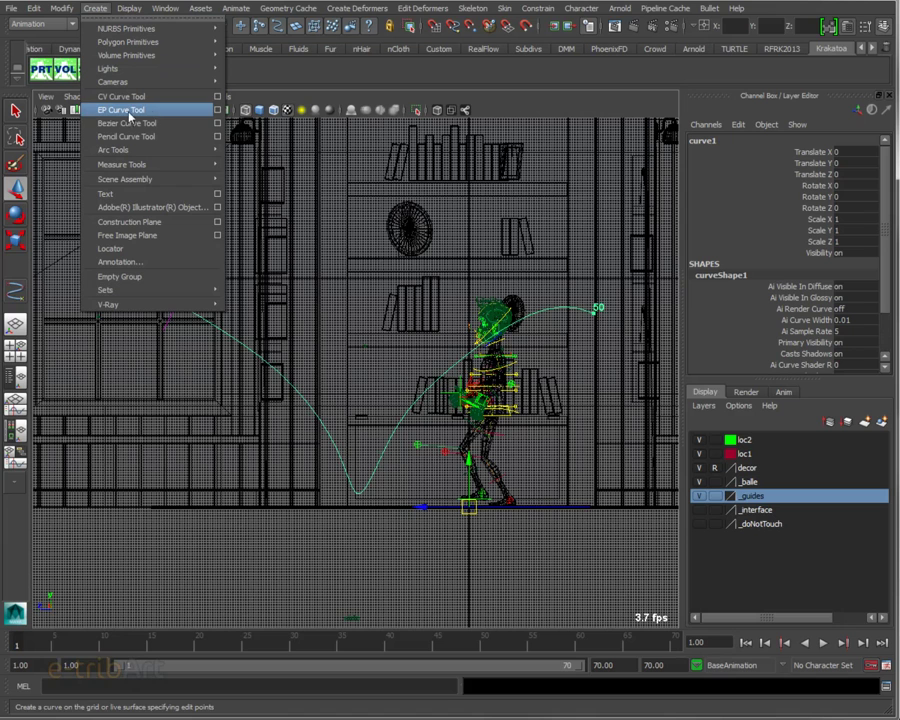
pyautogui.click(396, 82)
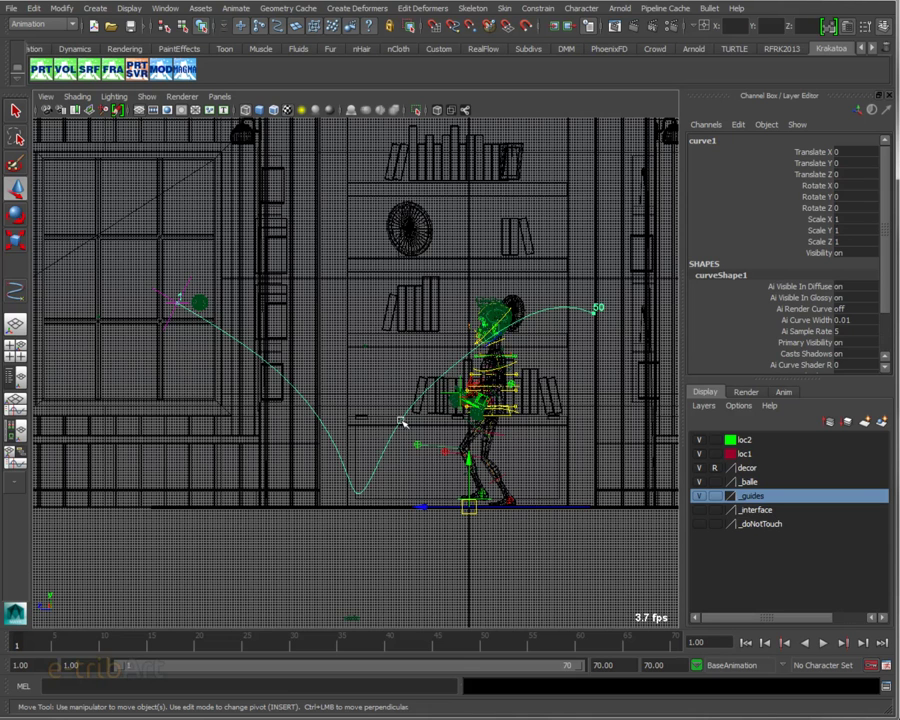
pyautogui.moveTo(403, 423); pyautogui.dragTo(391, 427, button='right')
pyautogui.moveTo(380, 418)
pyautogui.mouseDown()
pyautogui.moveTo(404, 455)
pyautogui.moveTo(380, 430)
pyautogui.mouseUp()
pyautogui.click(422, 380)
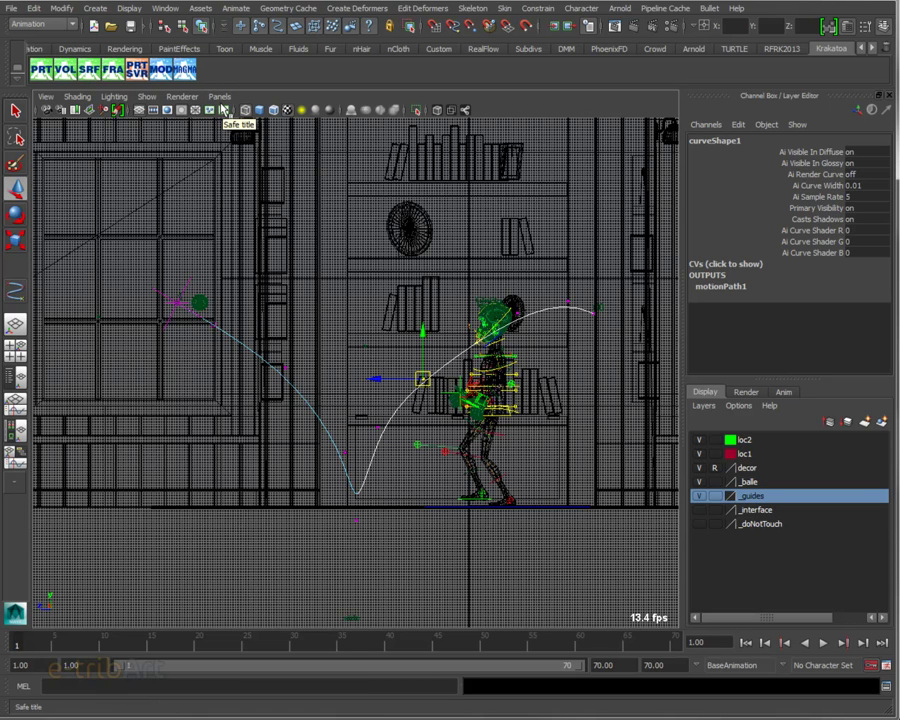
# Step: Switch the panel back to the perspective camera and restore the four-view layout
pyautogui.click(218, 96)
pyautogui.moveTo(243, 110)
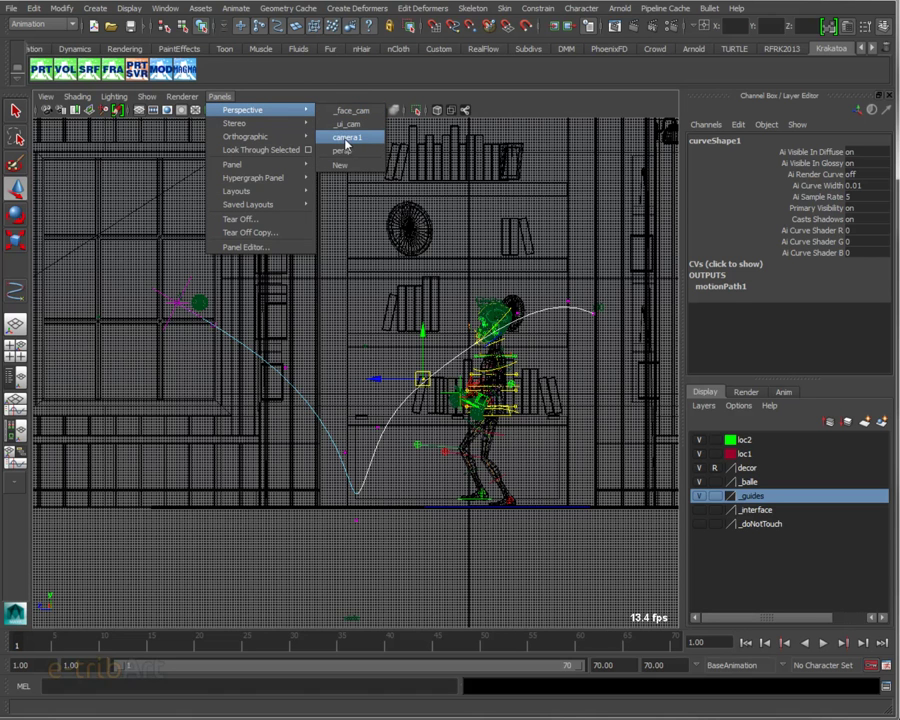
pyautogui.click(346, 137)
pyautogui.press('space')
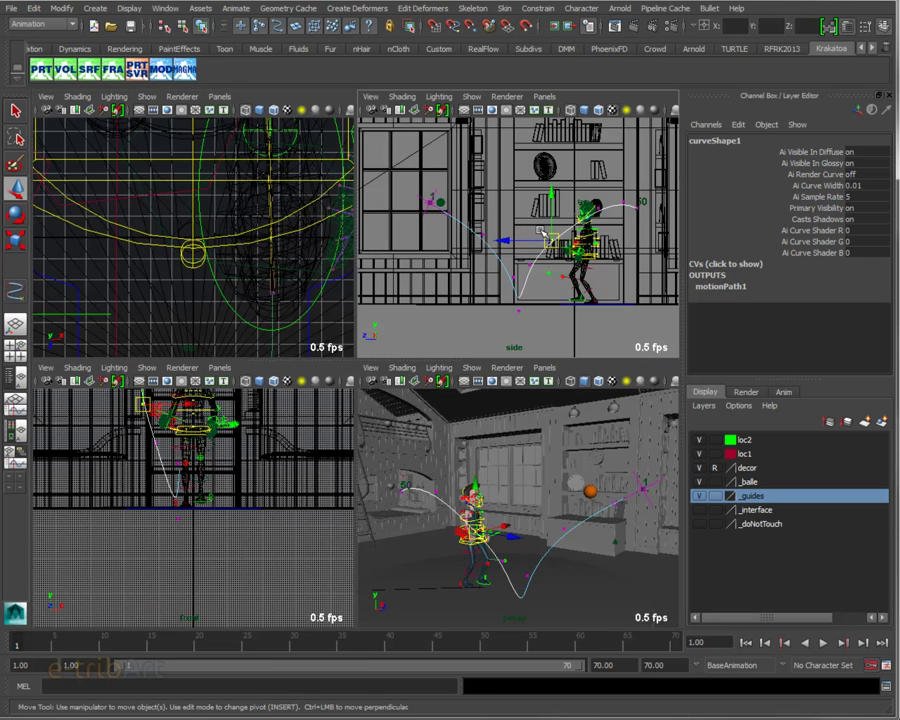
# Step: From a top-down perspective view, push the control vertex near the curve's start sideways
pyautogui.press('space')
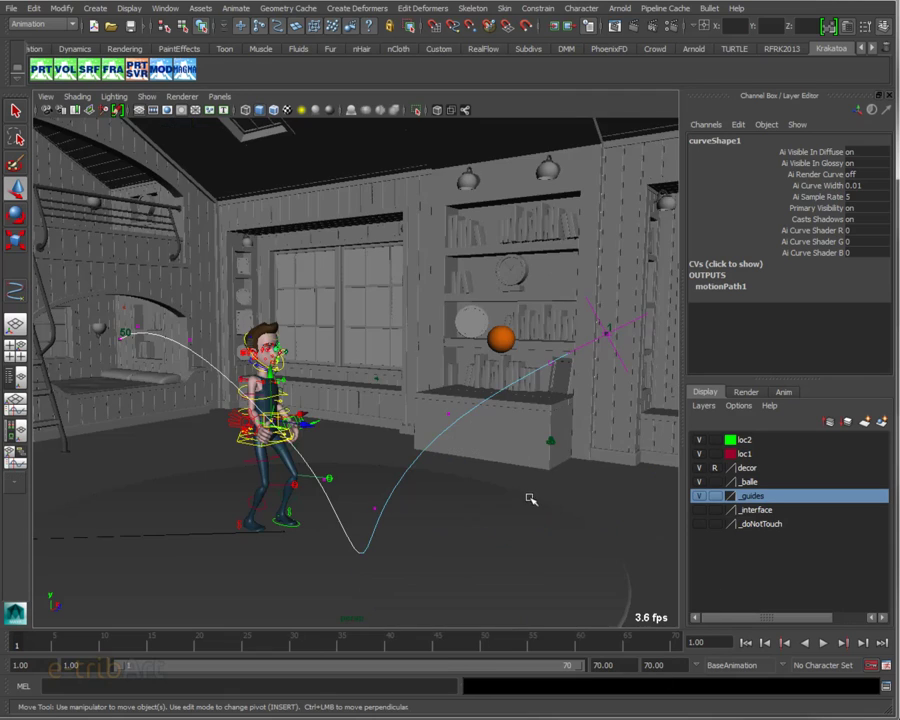
pyautogui.keyDown('alt'); pyautogui.moveTo(469, 437); pyautogui.dragTo(347, 510); pyautogui.keyUp('alt')
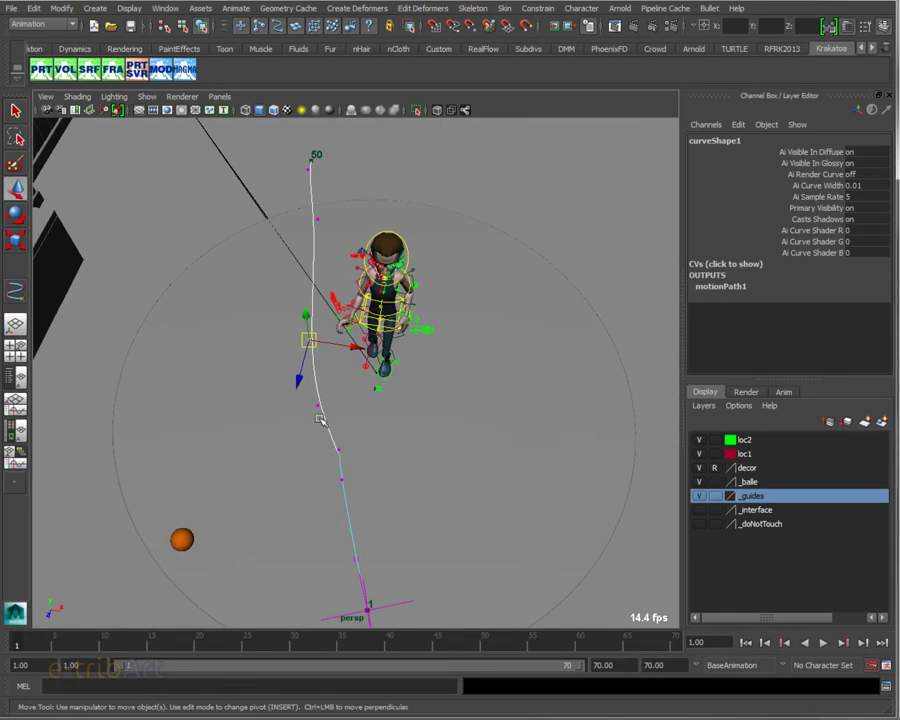
pyautogui.click(318, 220)
pyautogui.moveTo(356, 225); pyautogui.dragTo(345, 228)
# Step: Return to object selection mode and orbit to a new angle on the character and ball
pyautogui.moveTo(376, 427)
pyautogui.keyDown('alt'); pyautogui.mouseDown()
pyautogui.moveTo(404, 410)
pyautogui.moveTo(410, 418)
pyautogui.mouseUp(); pyautogui.keyUp('alt')
pyautogui.keyDown('alt'); pyautogui.moveTo(410, 418); pyautogui.dragTo(461, 381, button='middle'); pyautogui.keyUp('alt')
pyautogui.moveTo(461, 381)
pyautogui.keyDown('alt'); pyautogui.mouseDown()
pyautogui.moveTo(464, 361)
pyautogui.moveTo(412, 381)
pyautogui.mouseUp(); pyautogui.keyUp('alt')
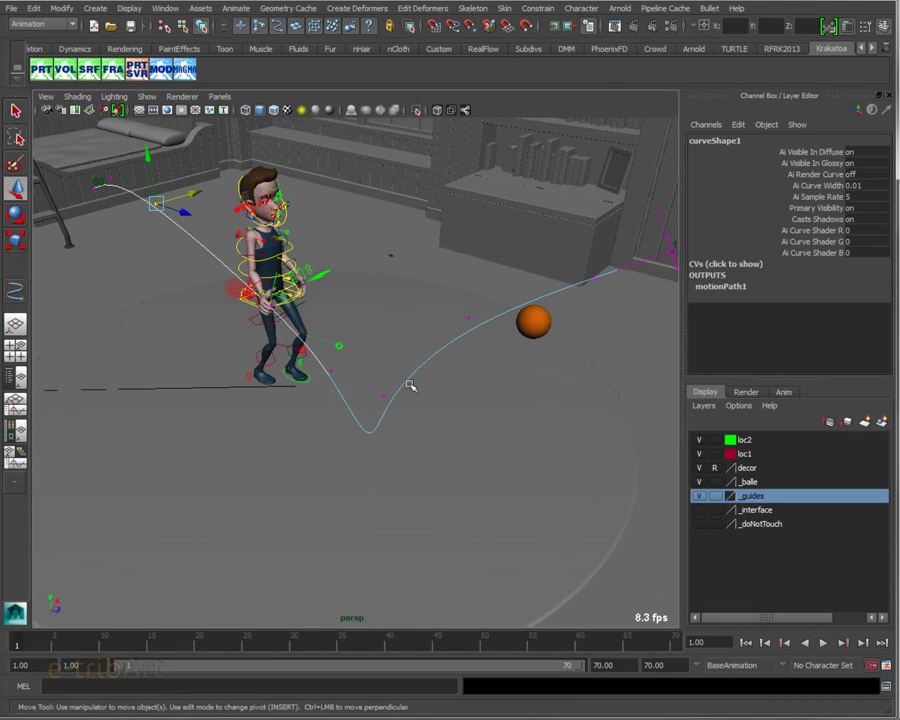
pyautogui.press('F8')
pyautogui.press('F8')
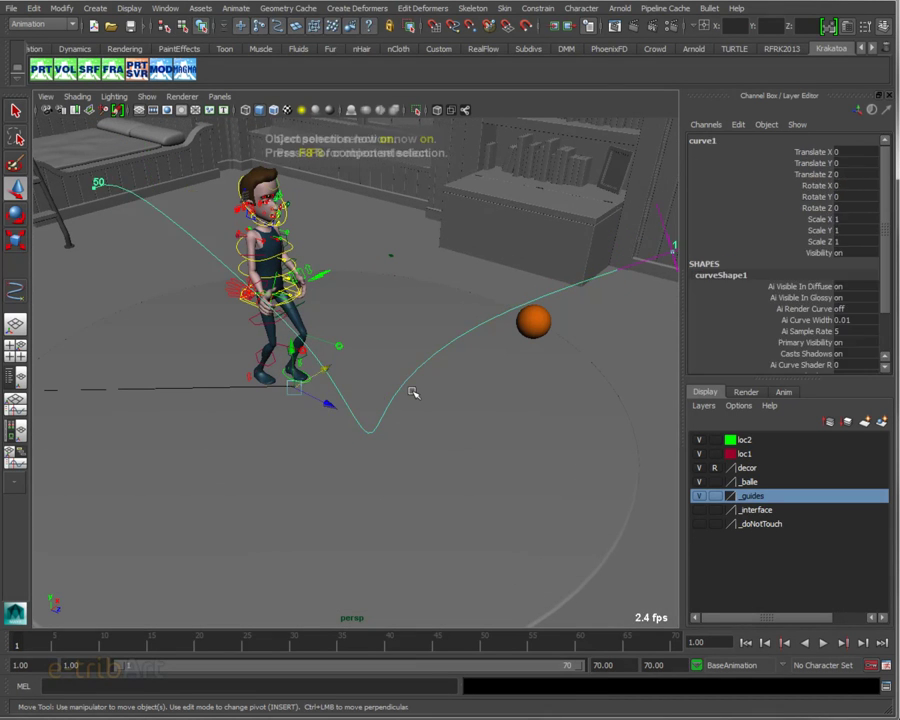
pyautogui.keyDown('alt'); pyautogui.moveTo(488, 372); pyautogui.dragTo(474, 362); pyautogui.keyUp('alt')
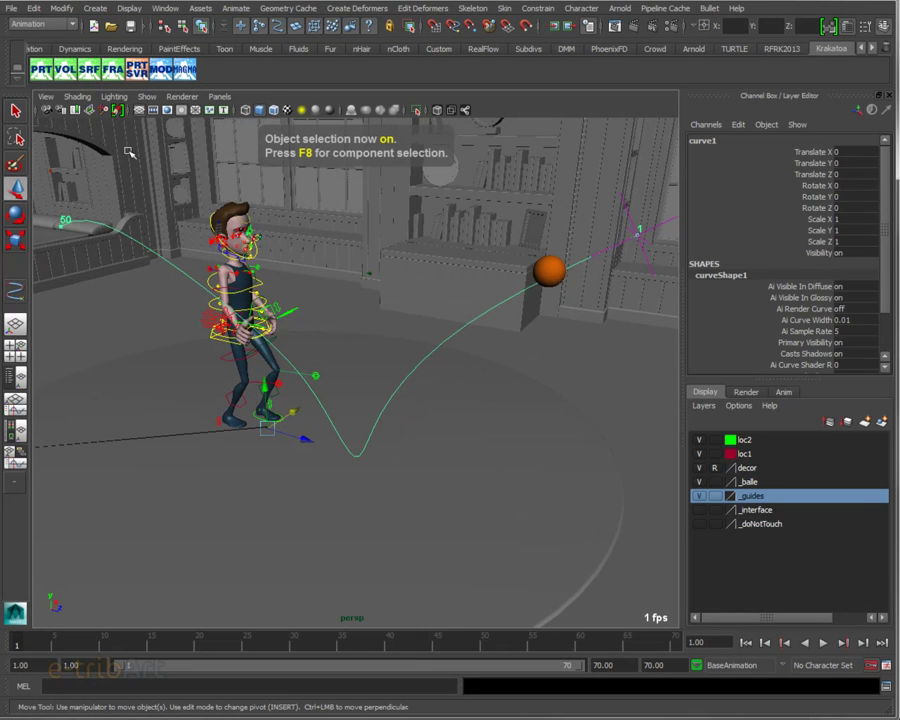
pyautogui.click(95, 8)
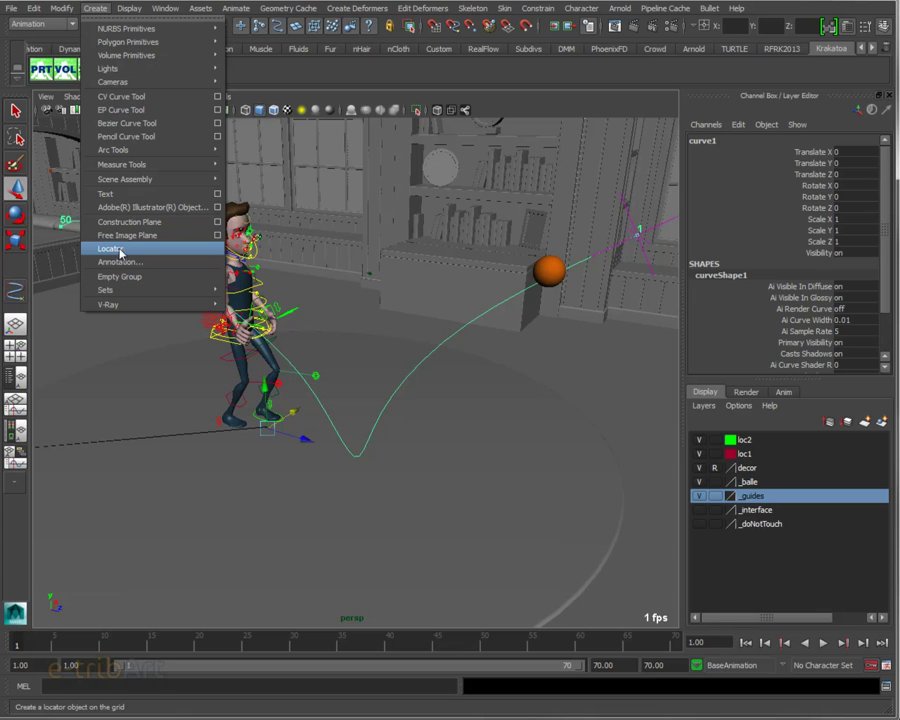
pyautogui.click(119, 251)
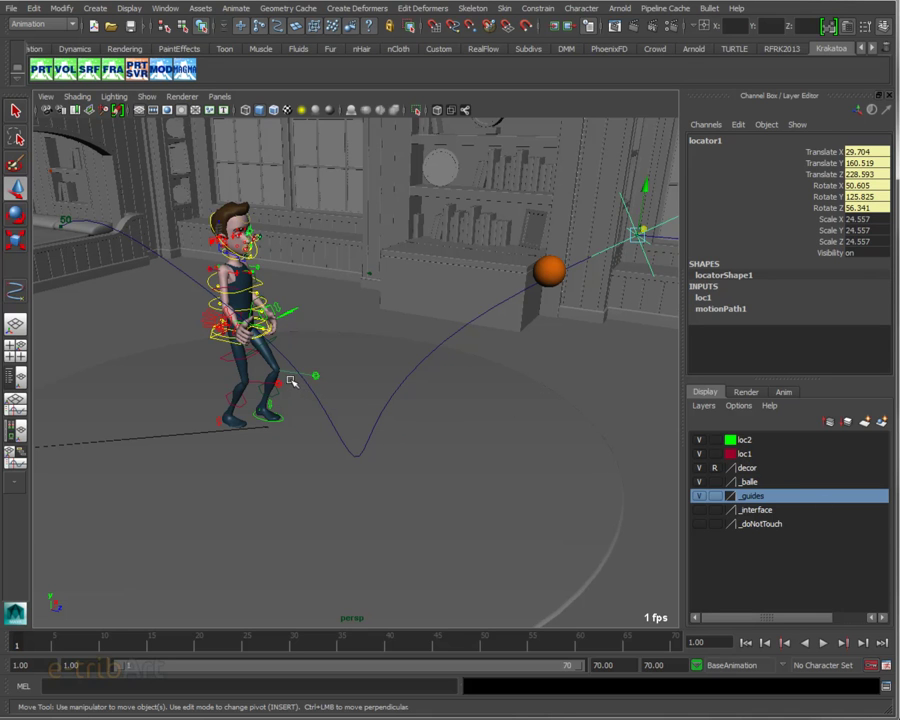
pyautogui.click(97, 9)
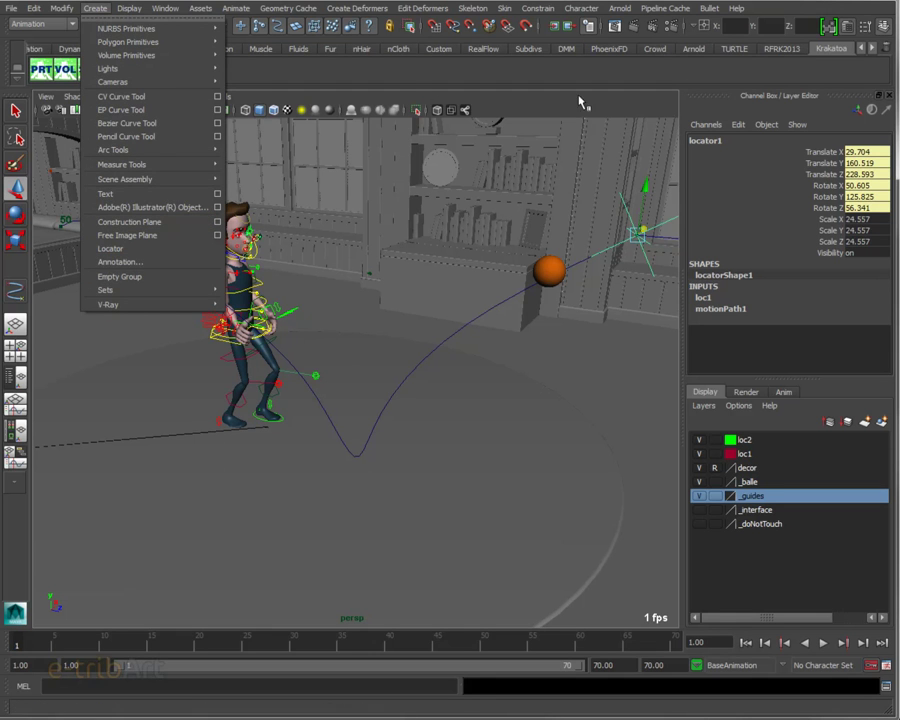
pyautogui.click(735, 203)
# Step: Zoom in on the character and select locator2 with the Move tool
pyautogui.keyDown('alt'); pyautogui.moveTo(441, 299); pyautogui.dragTo(400, 310); pyautogui.keyUp('alt')
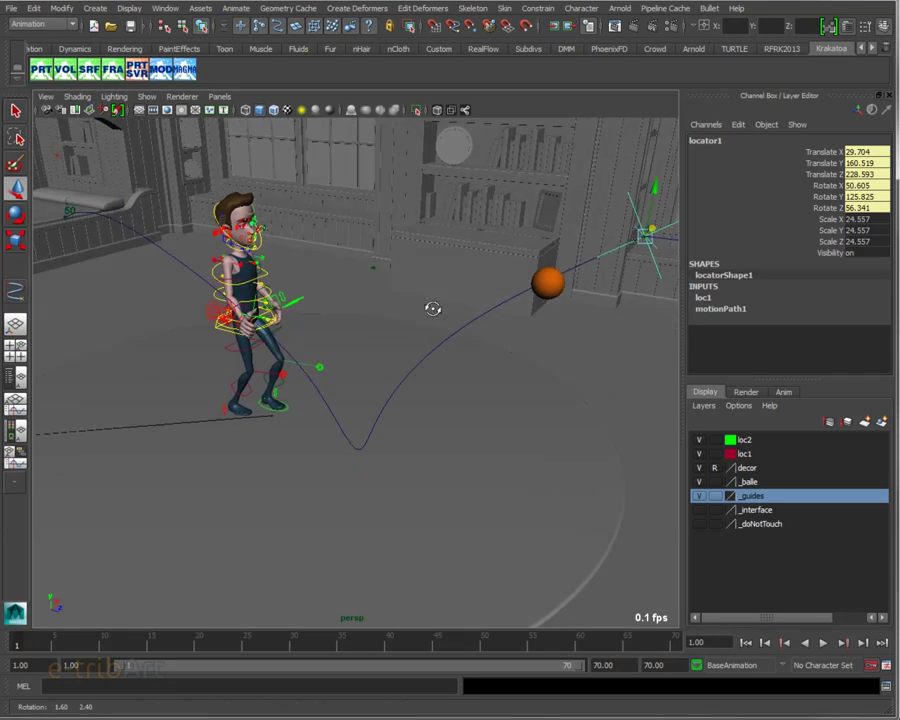
pyautogui.scroll(5, 250, 314)
pyautogui.scroll(3, 243, 314)
pyautogui.keyDown('alt'); pyautogui.moveTo(243, 314); pyautogui.dragTo(190, 167); pyautogui.keyUp('alt')
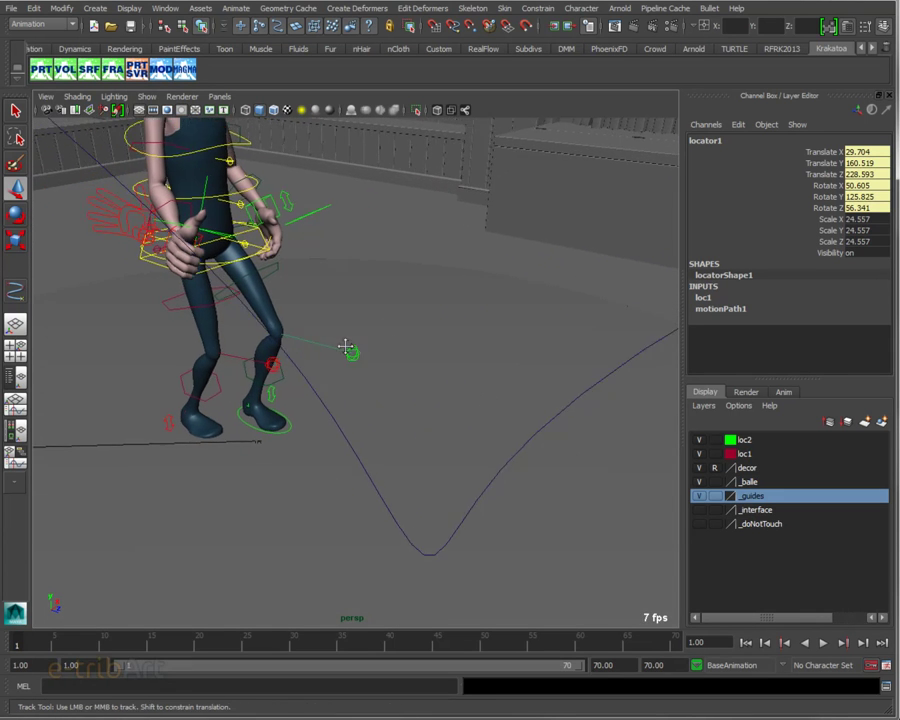
pyautogui.click(250, 200)
pyautogui.keyDown('alt'); pyautogui.moveTo(250, 200); pyautogui.dragTo(257, 281); pyautogui.keyUp('alt')
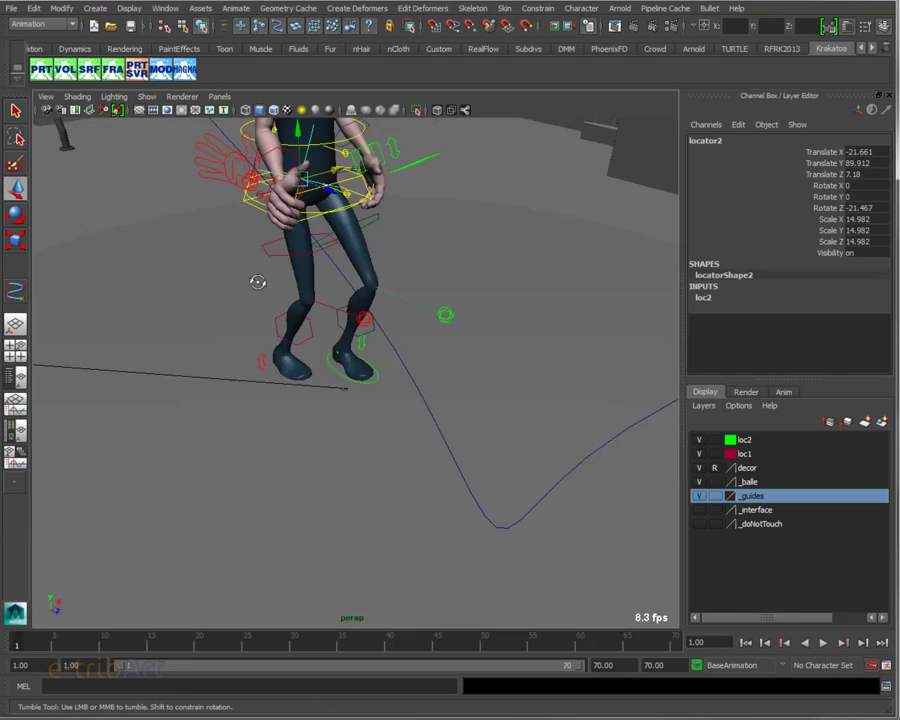
pyautogui.scroll(5, 240, 284)
pyautogui.scroll(-5, 332, 267)
pyautogui.moveTo(330, 267)
pyautogui.keyDown('alt'); pyautogui.mouseDown()
pyautogui.moveTo(357, 327)
pyautogui.moveTo(354, 388)
pyautogui.moveTo(344, 392)
pyautogui.moveTo(340, 358)
pyautogui.moveTo(333, 420)
pyautogui.moveTo(378, 424)
pyautogui.mouseUp(); pyautogui.keyUp('alt')
pyautogui.press('w')
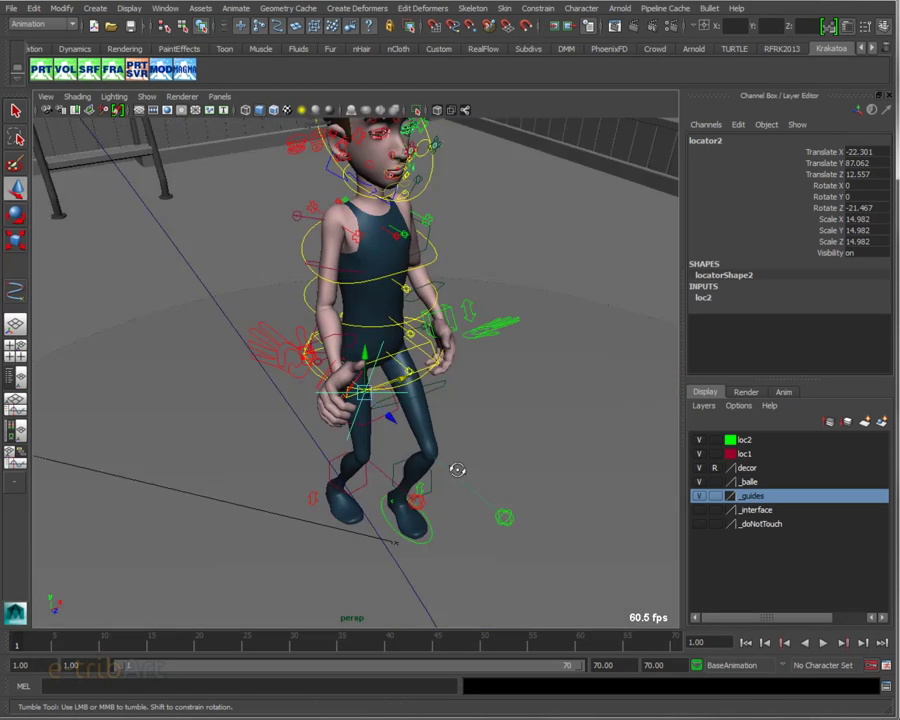
# Step: Drag locator2 into the character's palm, ending at -22.462, 87.062, 12.412
pyautogui.keyDown('alt'); pyautogui.moveTo(378, 424); pyautogui.dragTo(381, 457); pyautogui.keyUp('alt')
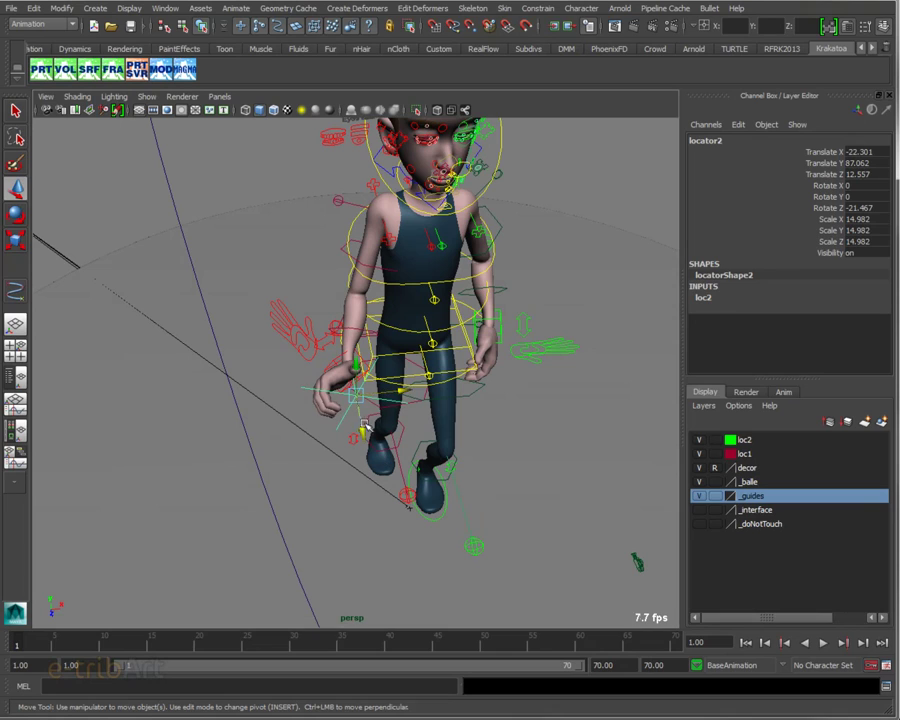
pyautogui.moveTo(396, 395)
pyautogui.mouseDown()
pyautogui.moveTo(361, 379)
pyautogui.moveTo(243, 382)
pyautogui.moveTo(293, 388)
pyautogui.mouseUp()
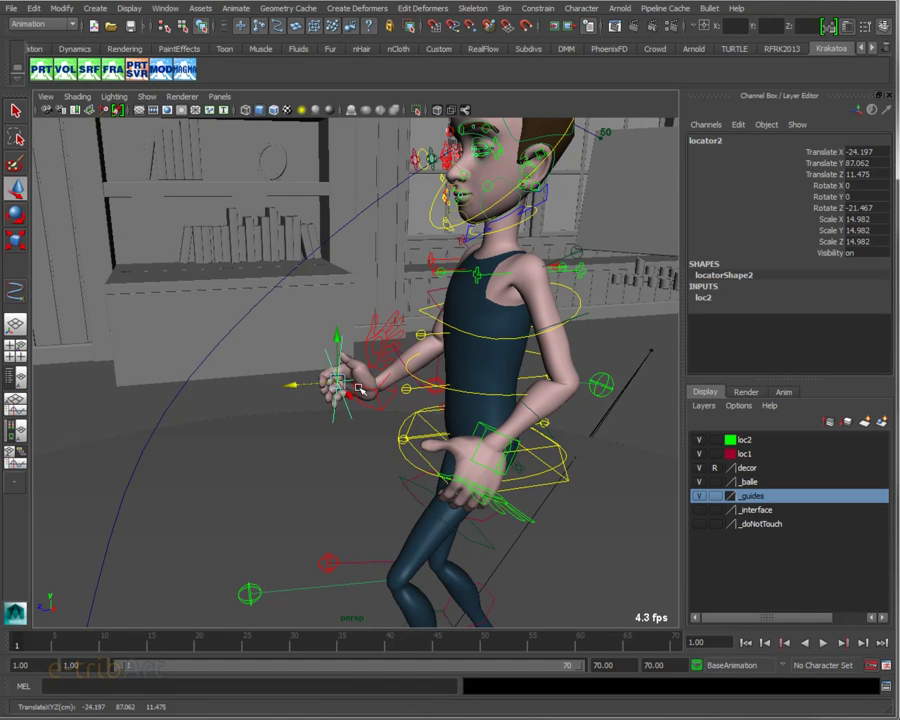
pyautogui.moveTo(291, 390)
pyautogui.mouseDown()
pyautogui.moveTo(354, 397)
pyautogui.moveTo(357, 427)
pyautogui.moveTo(400, 399)
pyautogui.mouseUp()
pyautogui.moveTo(402, 400); pyautogui.dragTo(382, 422, button='middle')
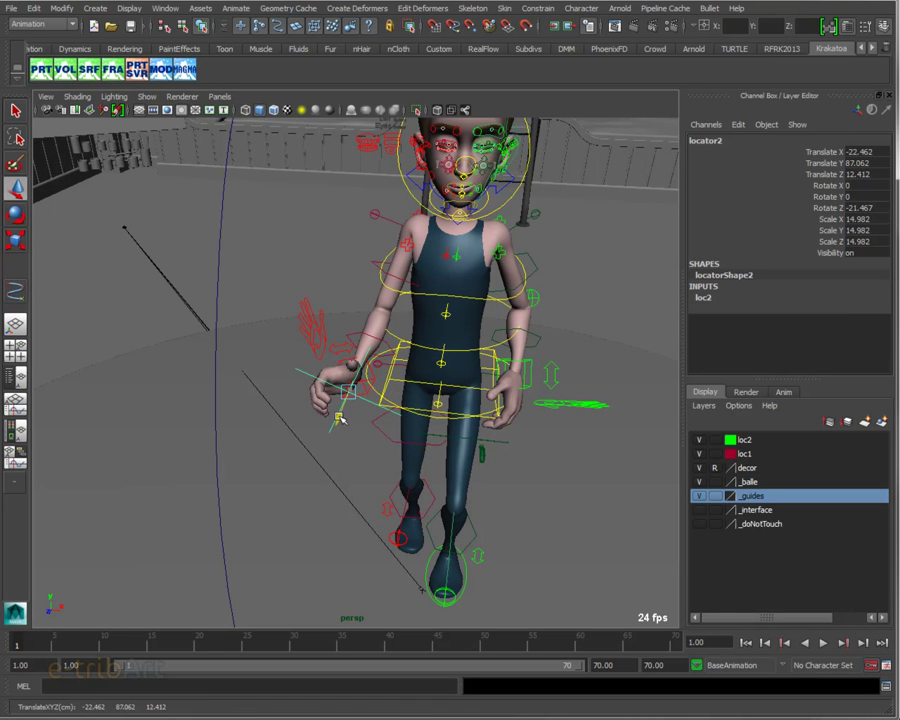
pyautogui.scroll(-5, 380, 425)
pyautogui.moveTo(382, 428)
pyautogui.keyDown('alt'); pyautogui.mouseDown()
pyautogui.moveTo(468, 432)
pyautogui.moveTo(447, 438)
pyautogui.moveTo(330, 395)
pyautogui.moveTo(311, 374)
pyautogui.moveTo(362, 368)
pyautogui.moveTo(341, 382)
pyautogui.mouseUp(); pyautogui.keyUp('alt')
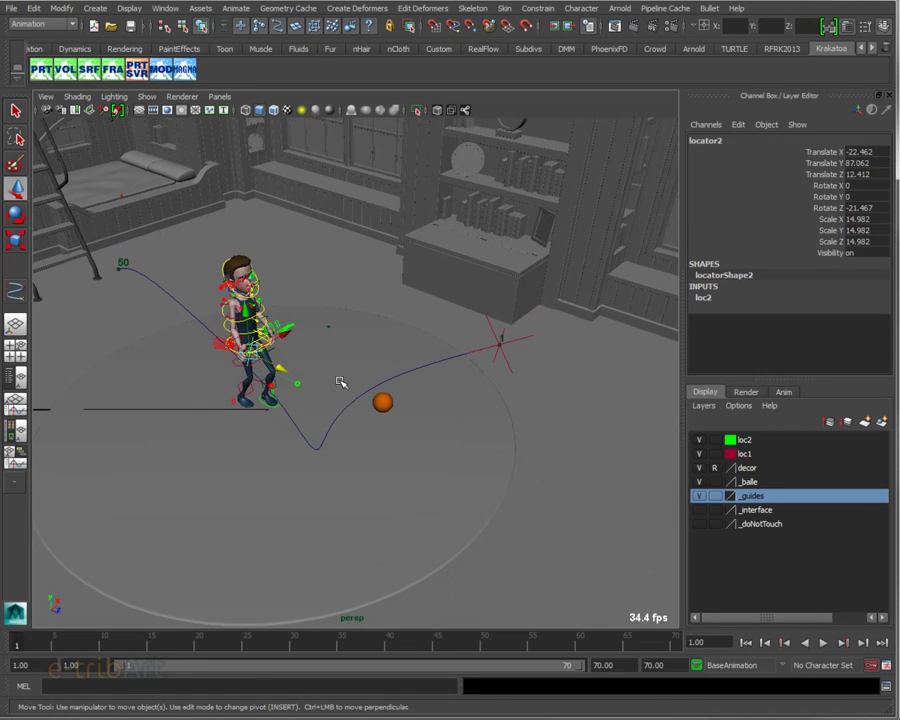
# Step: Select locator1 plus curve1 and bring up Animate > Motion Paths
pyautogui.click(502, 354)
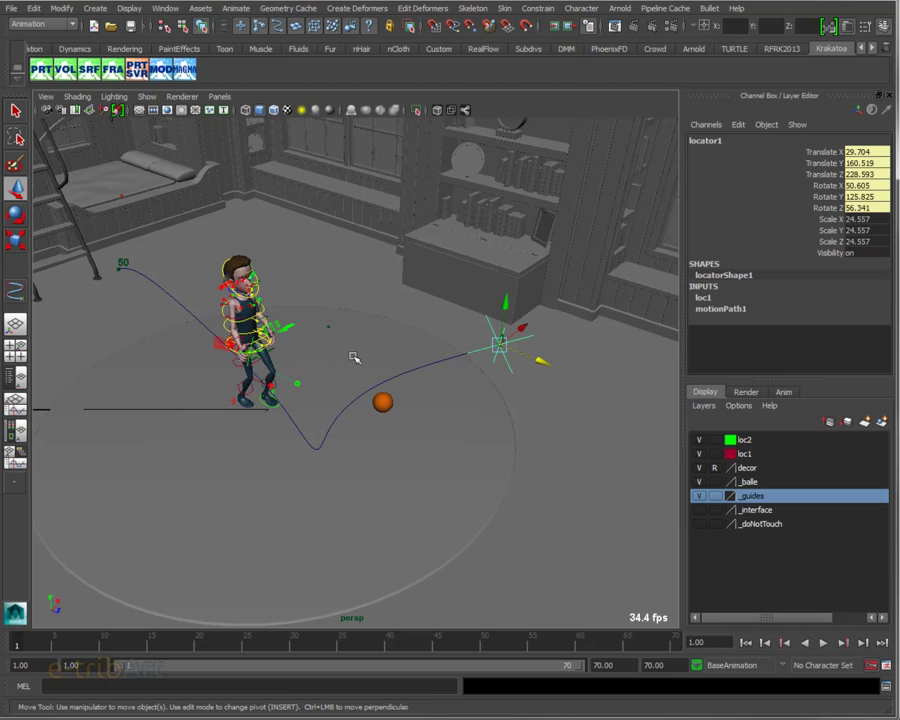
pyautogui.moveTo(408, 388)
pyautogui.keyDown('alt'); pyautogui.mouseDown()
pyautogui.moveTo(445, 385)
pyautogui.moveTo(422, 388)
pyautogui.moveTo(398, 410)
pyautogui.mouseUp(); pyautogui.keyUp('alt')
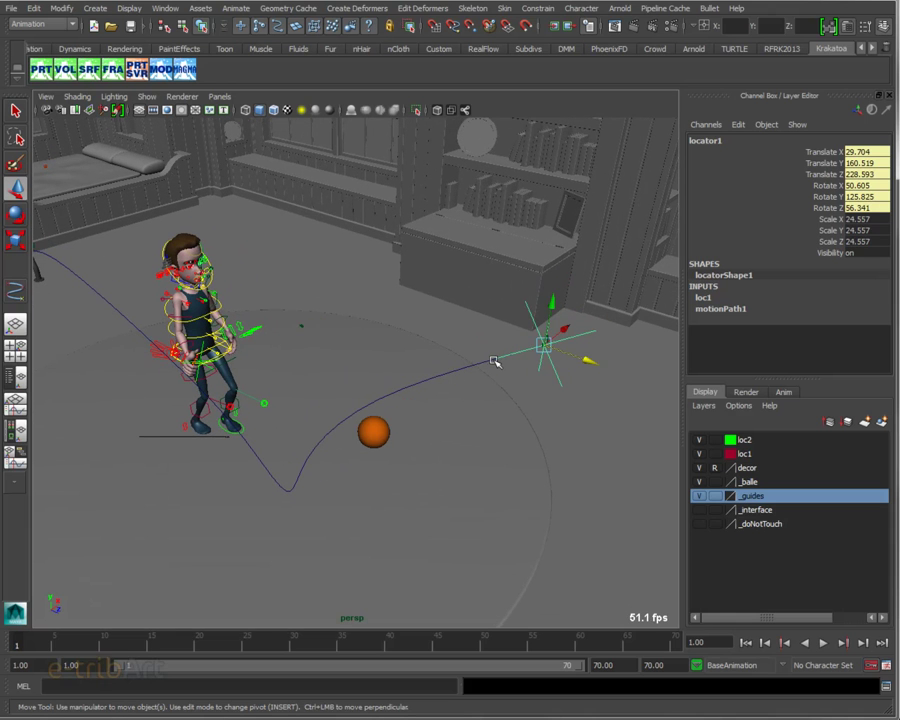
pyautogui.click(494, 362)
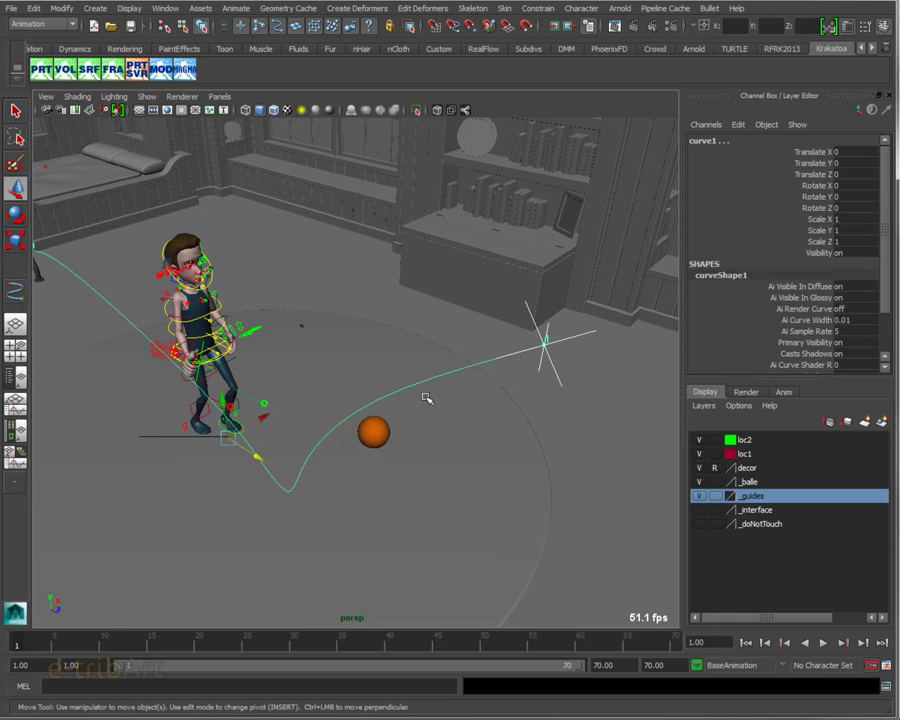
pyautogui.click(160, 9)
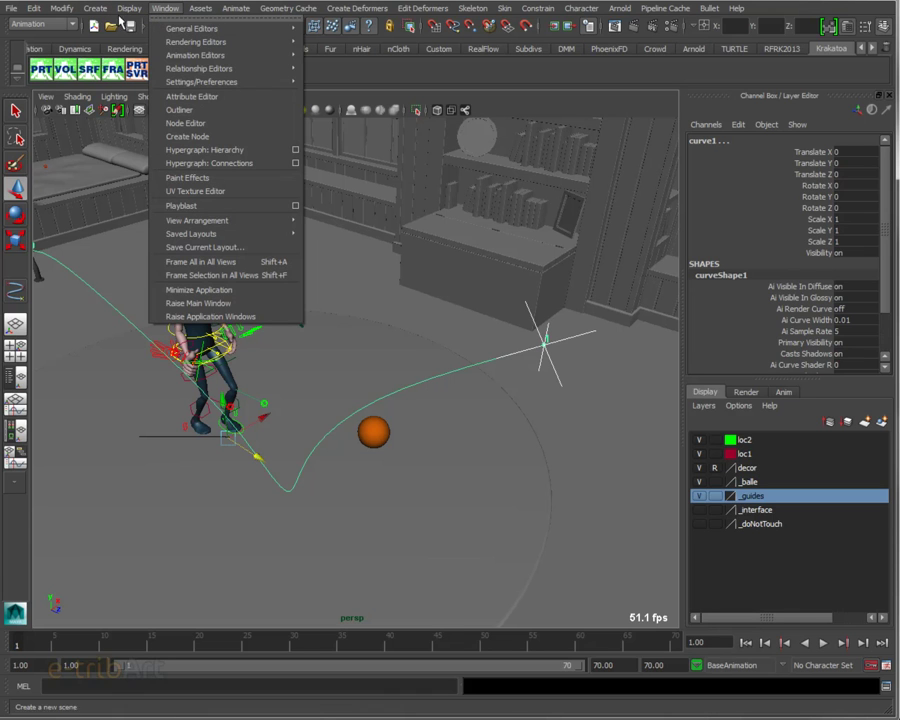
pyautogui.moveTo(236, 8)
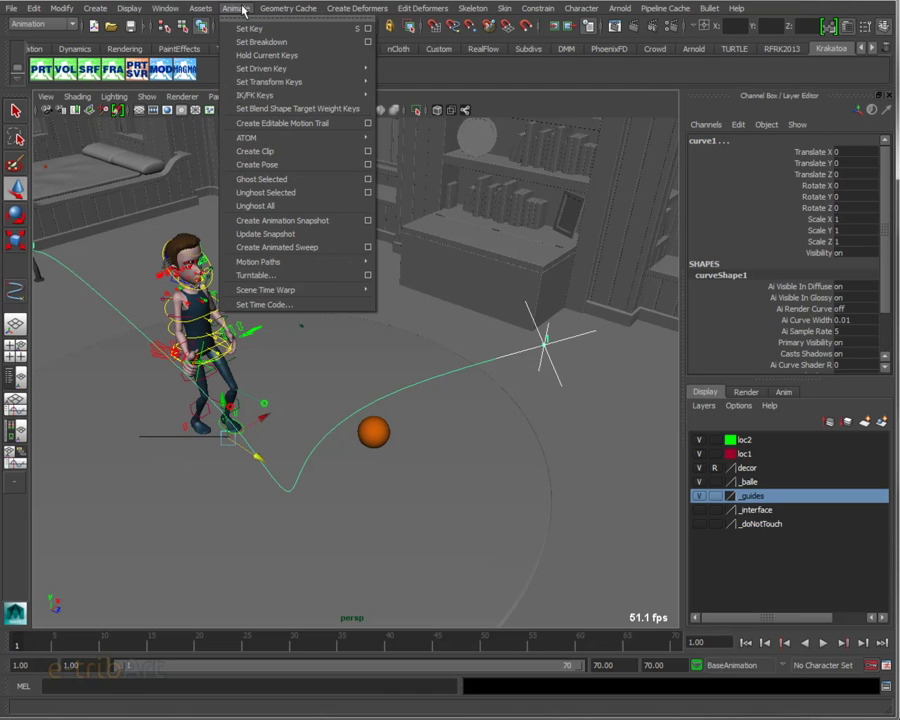
pyautogui.moveTo(262, 262)
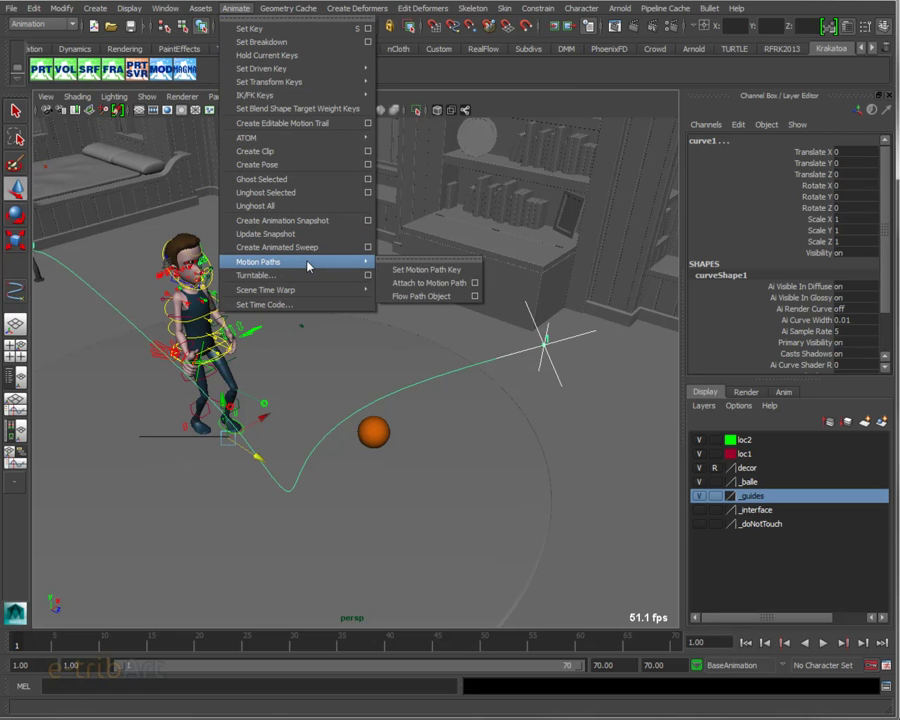
# Step: Attach locator1 to curve1 from frame 1 to 50 and play back the motion
pyautogui.click(474, 287)
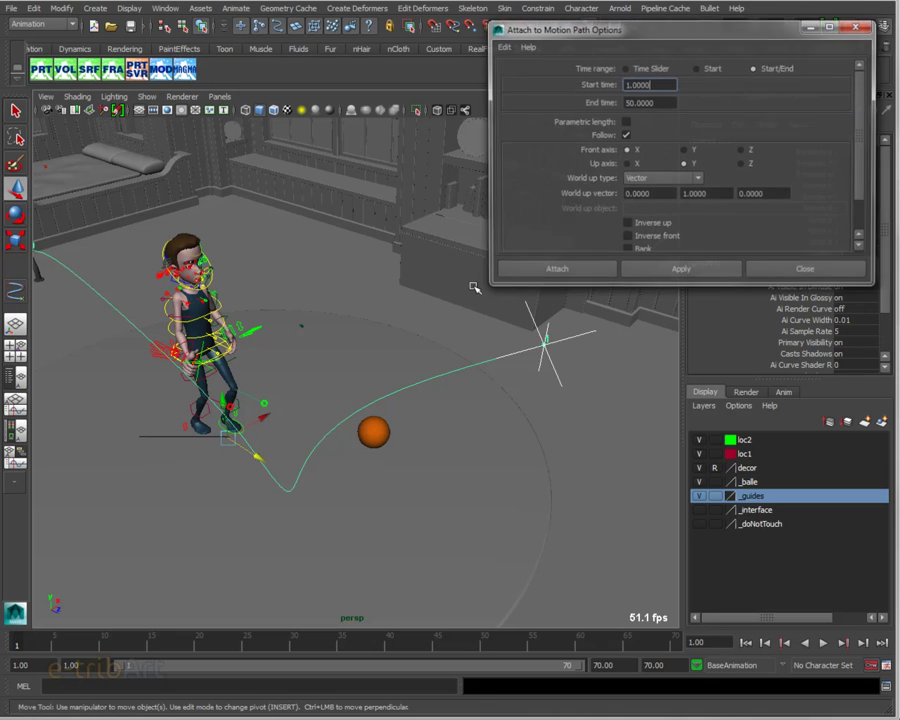
pyautogui.moveTo(650, 40)
pyautogui.mouseDown()
pyautogui.moveTo(566, 46)
pyautogui.moveTo(455, 32)
pyautogui.mouseUp()
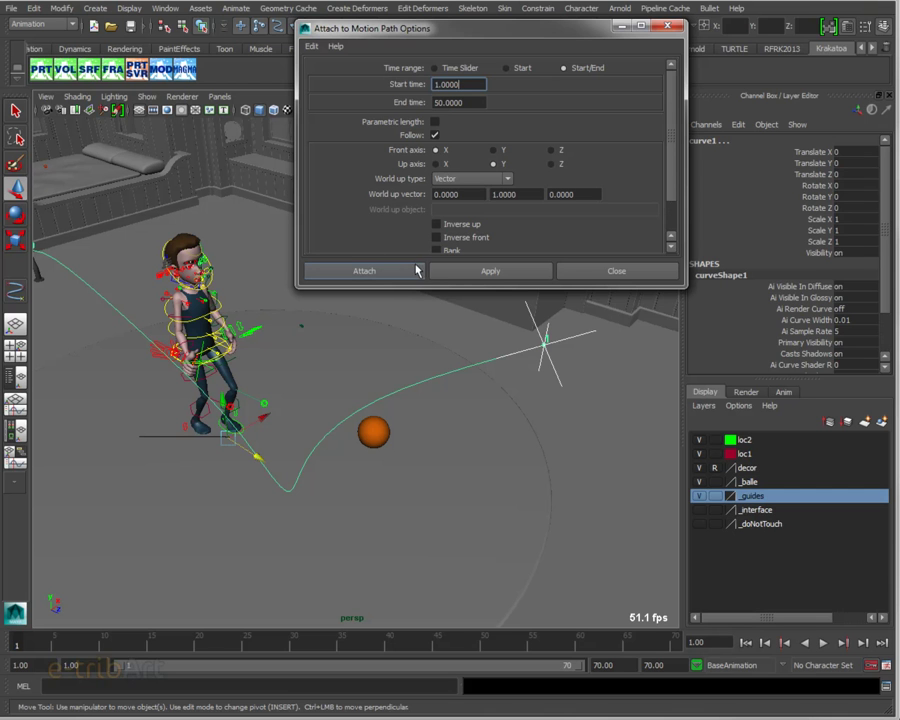
pyautogui.click(632, 271)
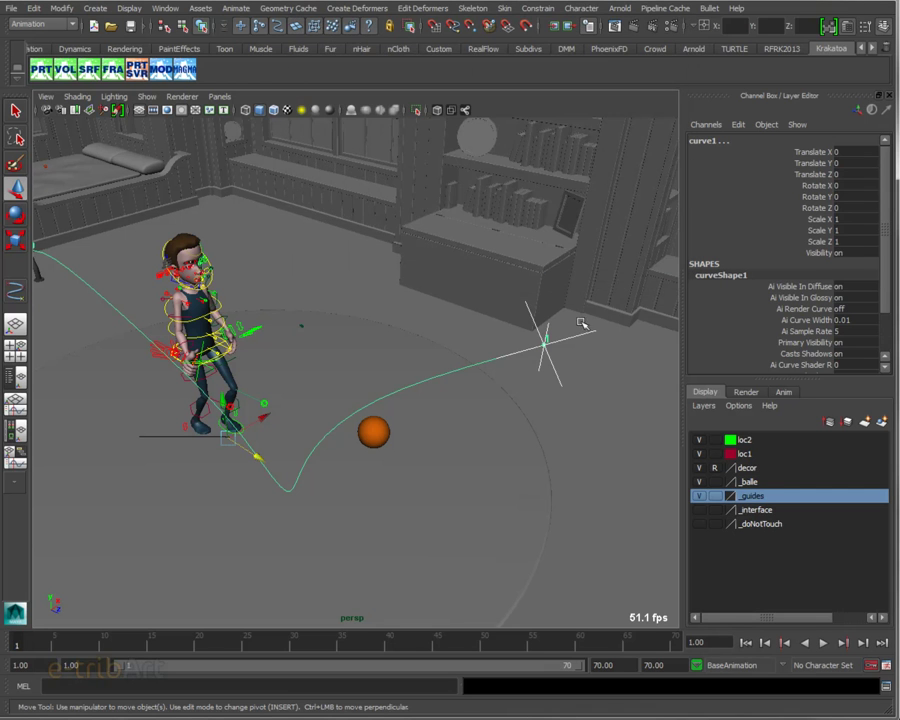
pyautogui.press('f')
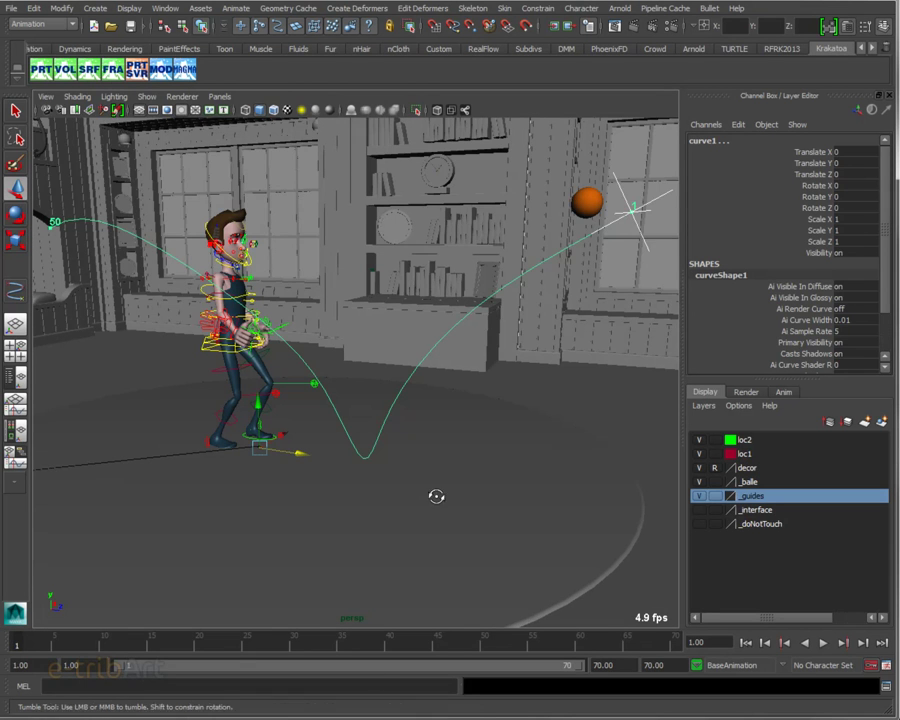
pyautogui.hotkey('alt', 'v')
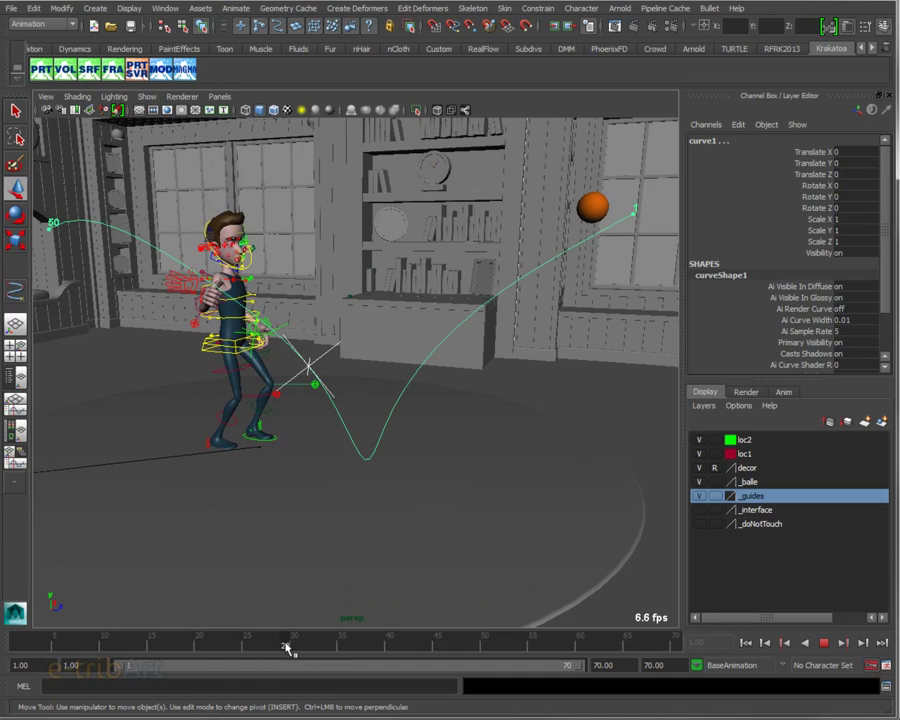
pyautogui.moveTo(347, 648)
pyautogui.mouseDown()
pyautogui.moveTo(236, 650)
pyautogui.moveTo(124, 632)
pyautogui.moveTo(60, 640)
pyautogui.mouseUp()
# Step: At frame 1, open the Graph Editor and frame both keys of motionPath1.U Value
pyautogui.moveTo(152, 623)
pyautogui.mouseDown()
pyautogui.moveTo(257, 629)
pyautogui.moveTo(446, 615)
pyautogui.mouseUp()
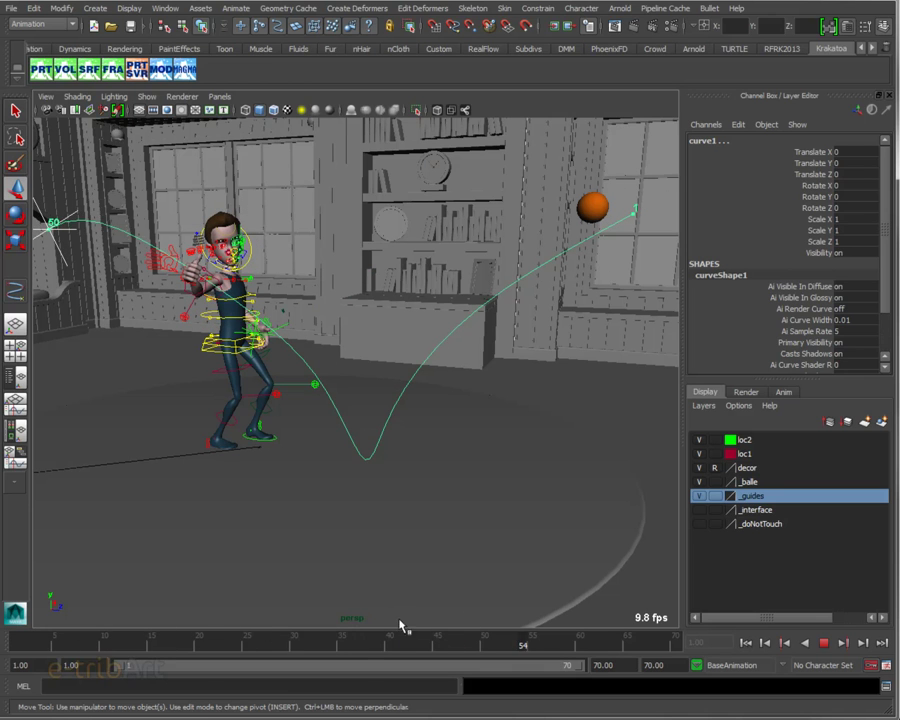
pyautogui.click(14, 640)
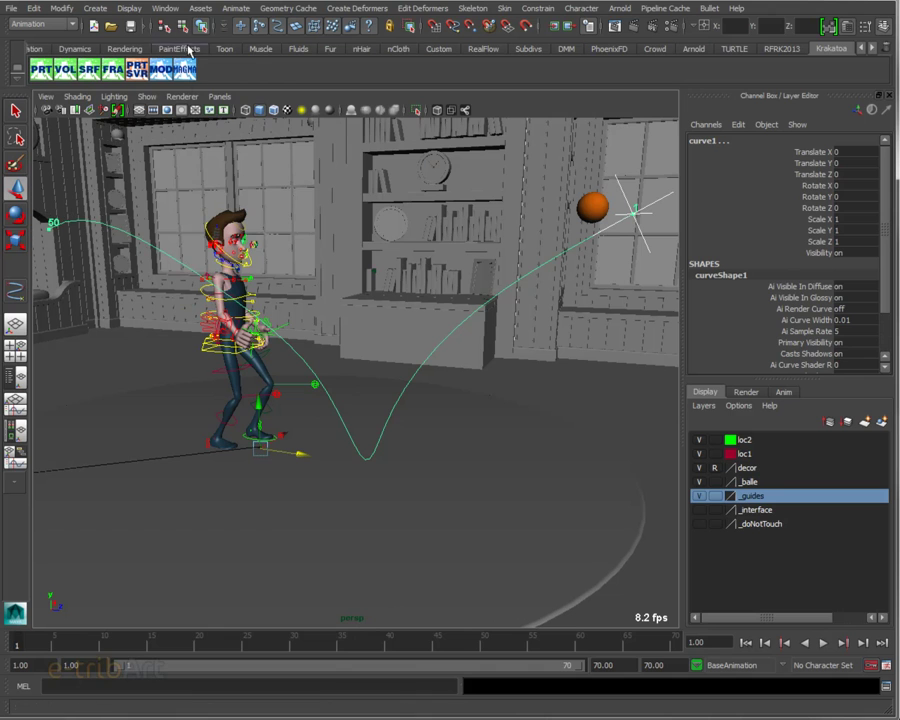
pyautogui.click(166, 9)
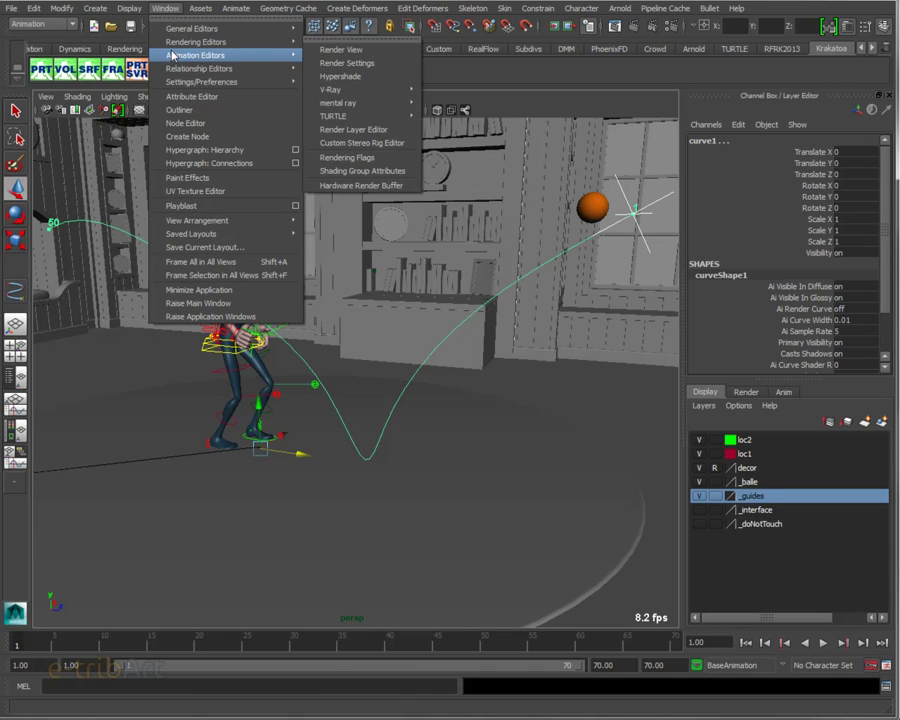
pyautogui.moveTo(196, 55)
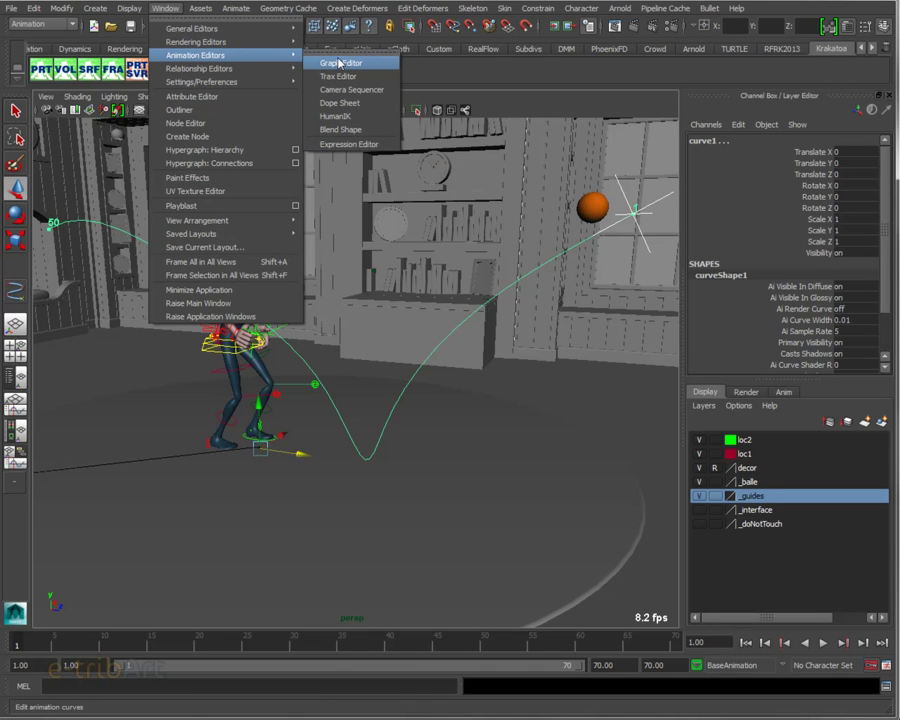
pyautogui.click(340, 63)
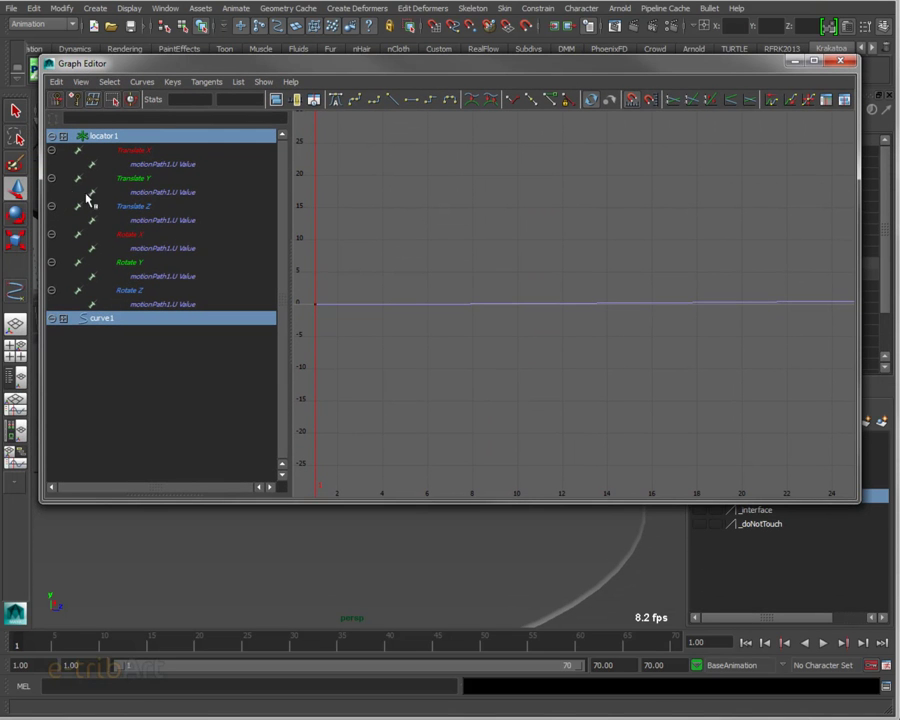
pyautogui.scroll(-5, 320, 347)
pyautogui.keyDown('alt'); pyautogui.moveTo(480, 360); pyautogui.dragTo(430, 373, button='middle'); pyautogui.keyUp('alt')
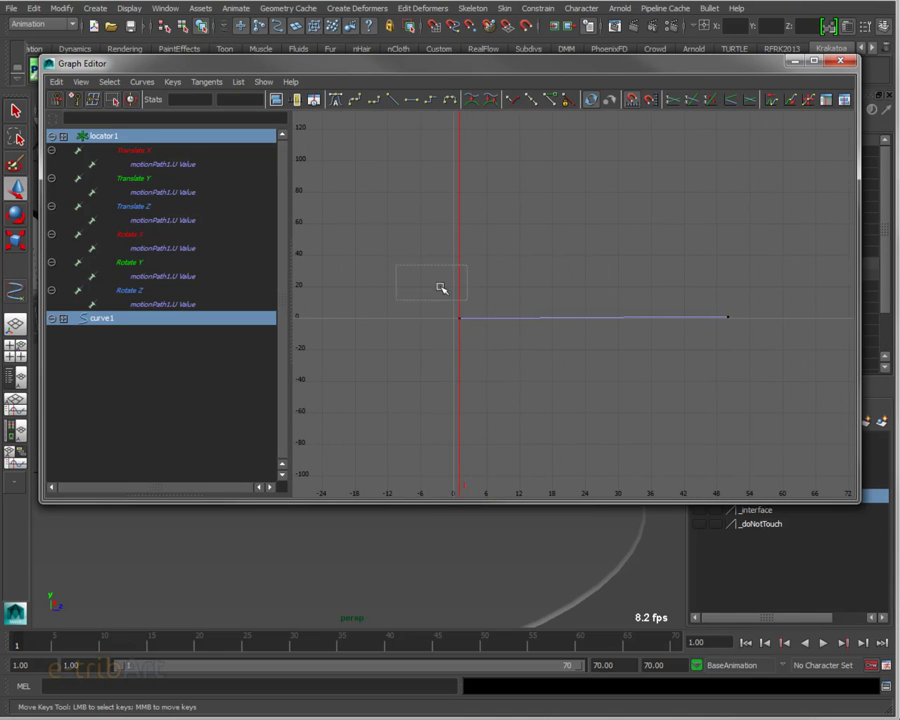
pyautogui.moveTo(397, 266); pyautogui.dragTo(790, 388)
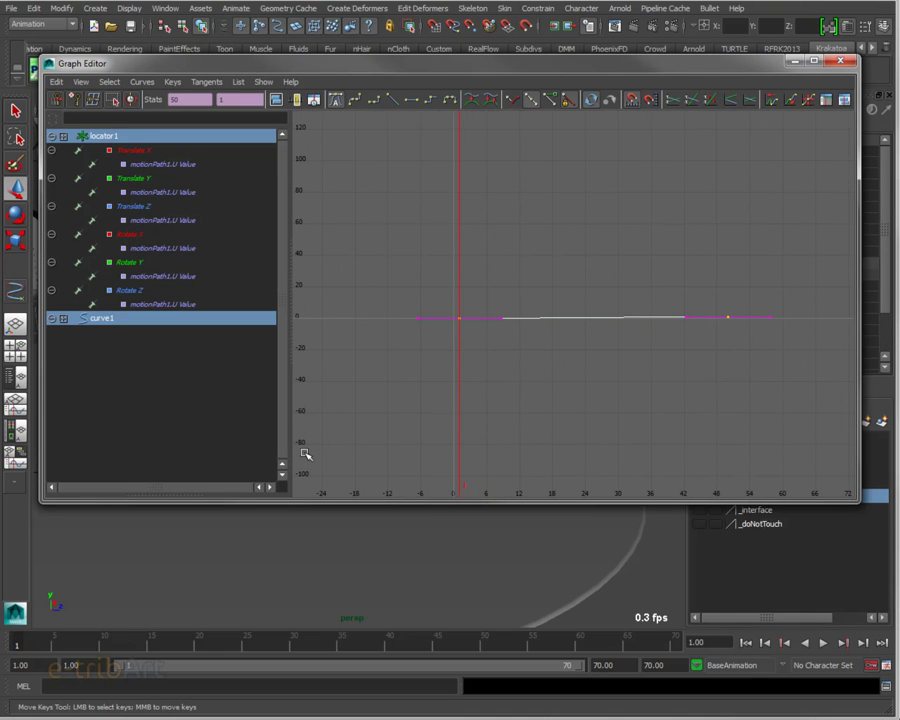
pyautogui.press('f')
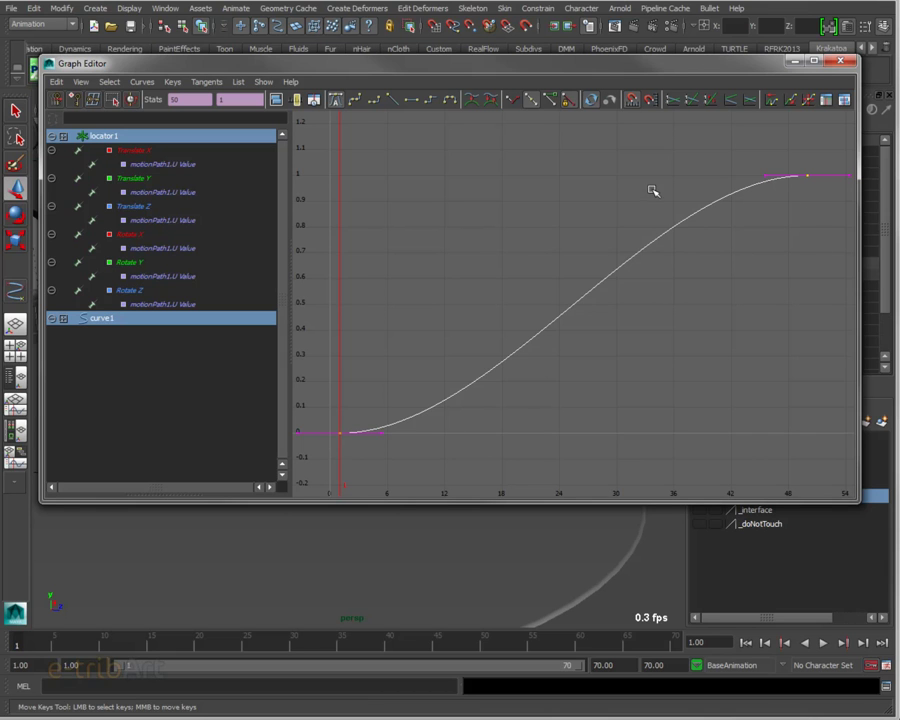
# Step: Browse curve1's hierarchy in the Graph Editor and display only the motion path curve
pyautogui.click(64, 319)
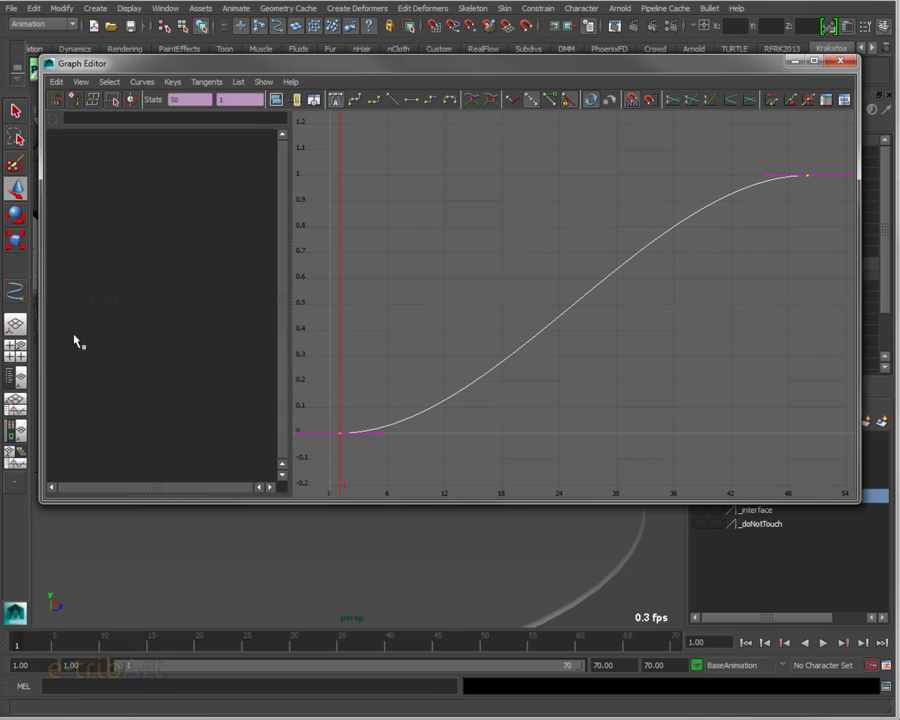
pyautogui.click(76, 332)
pyautogui.click(91, 346)
pyautogui.click(90, 346)
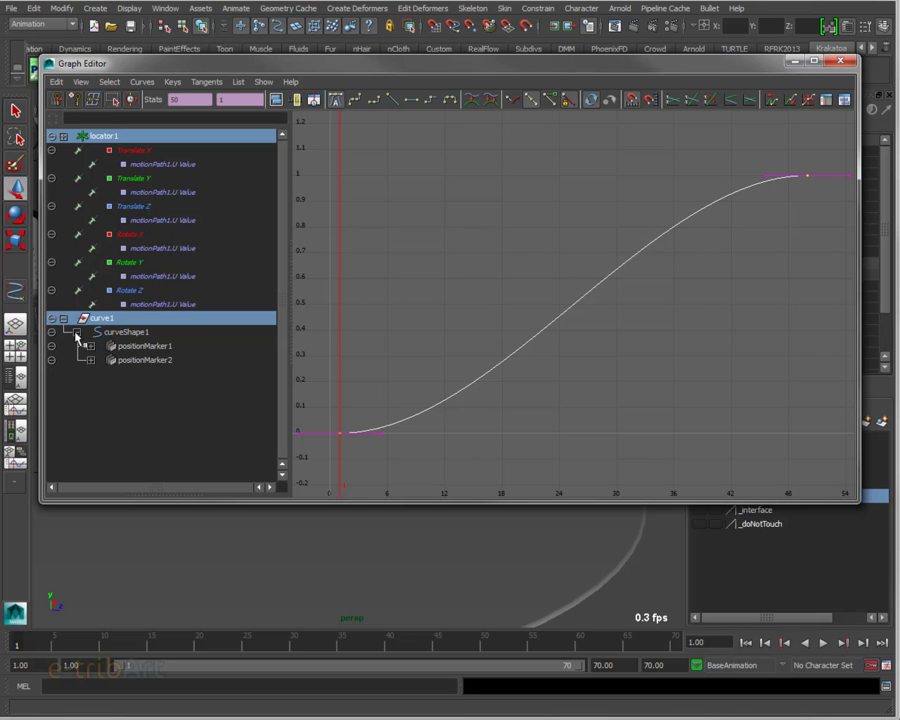
pyautogui.click(76, 332)
pyautogui.click(96, 319)
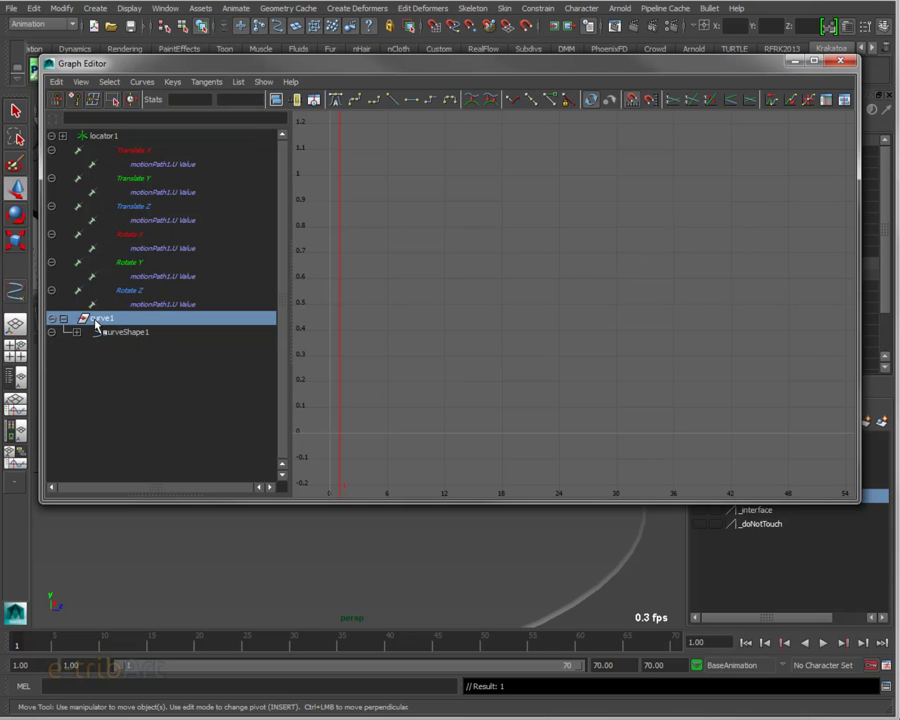
pyautogui.click(152, 281)
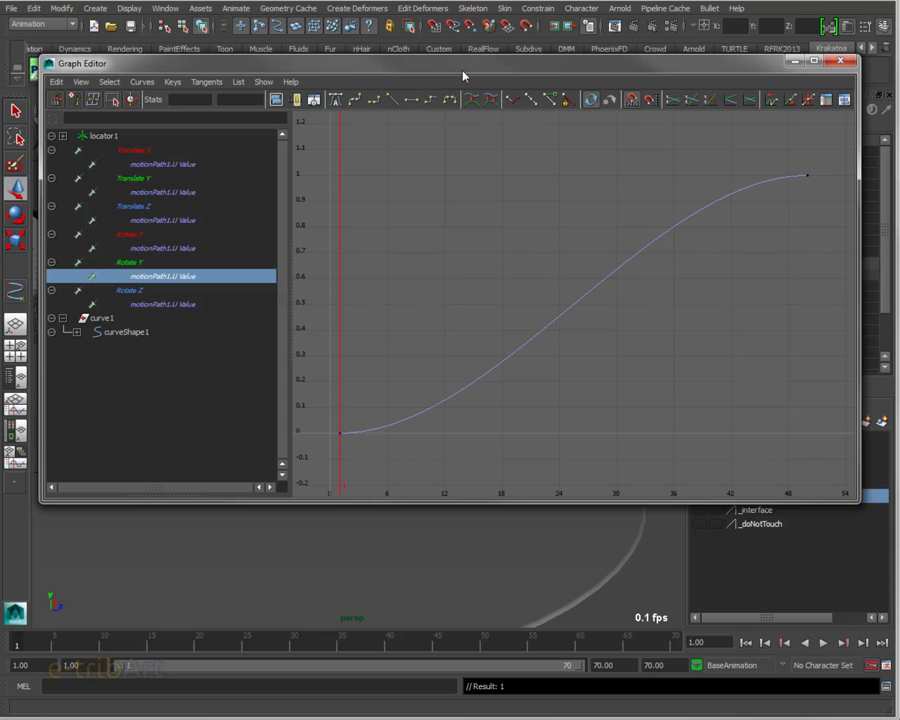
pyautogui.moveTo(463, 69); pyautogui.dragTo(451, 117)
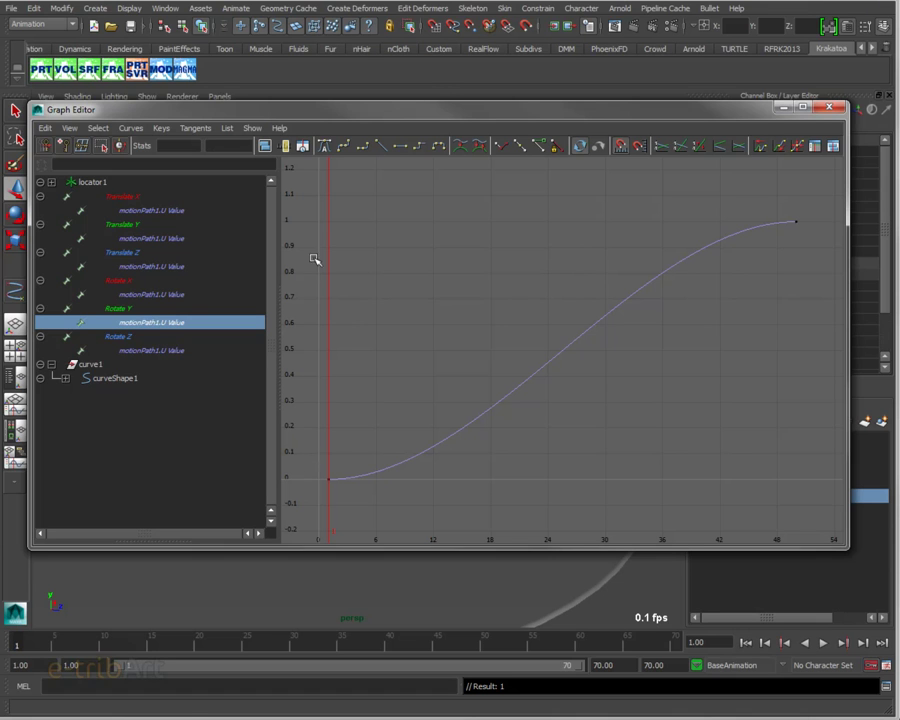
# Step: Flatten the timing curve's first key tangent and move the Graph Editor aside
pyautogui.moveTo(304, 188); pyautogui.dragTo(806, 501)
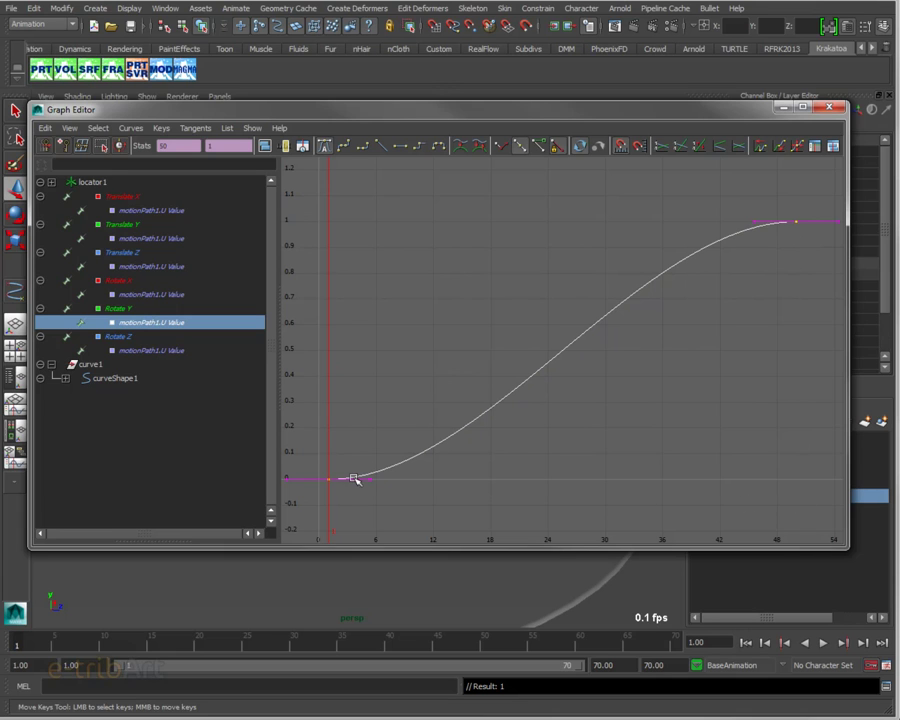
pyautogui.moveTo(344, 450); pyautogui.dragTo(352, 482, button='middle')
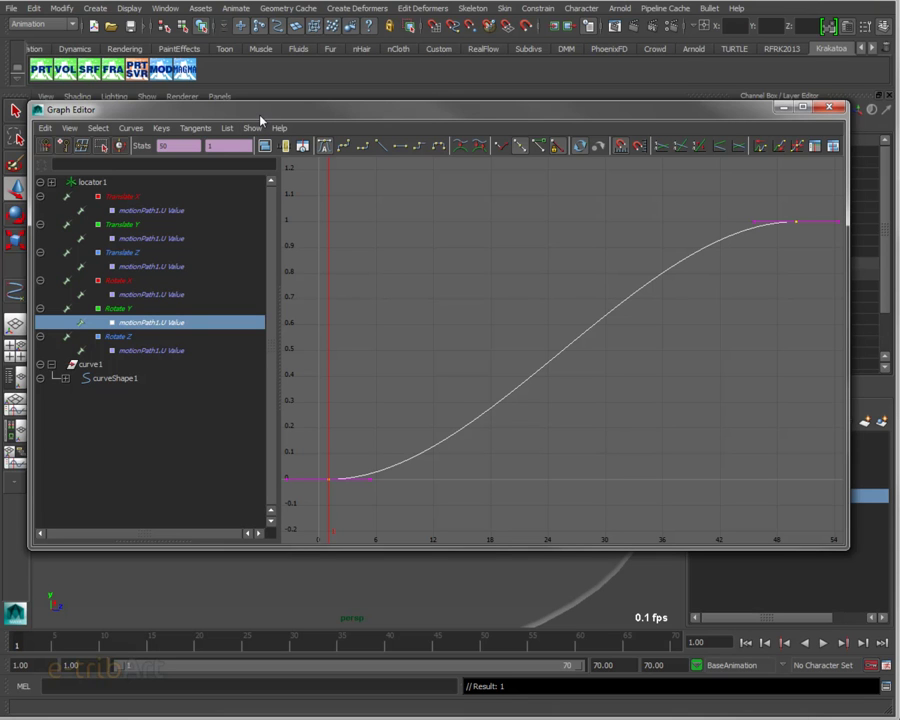
pyautogui.moveTo(260, 112); pyautogui.dragTo(899, 150)
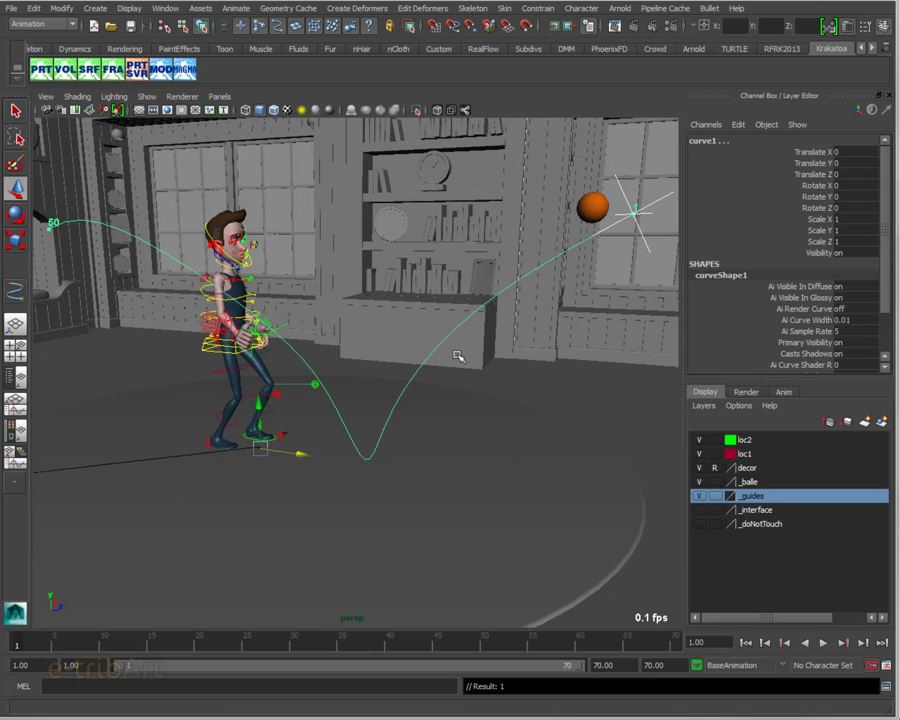
pyautogui.keyDown('alt'); pyautogui.moveTo(455, 357); pyautogui.dragTo(462, 353); pyautogui.keyUp('alt')
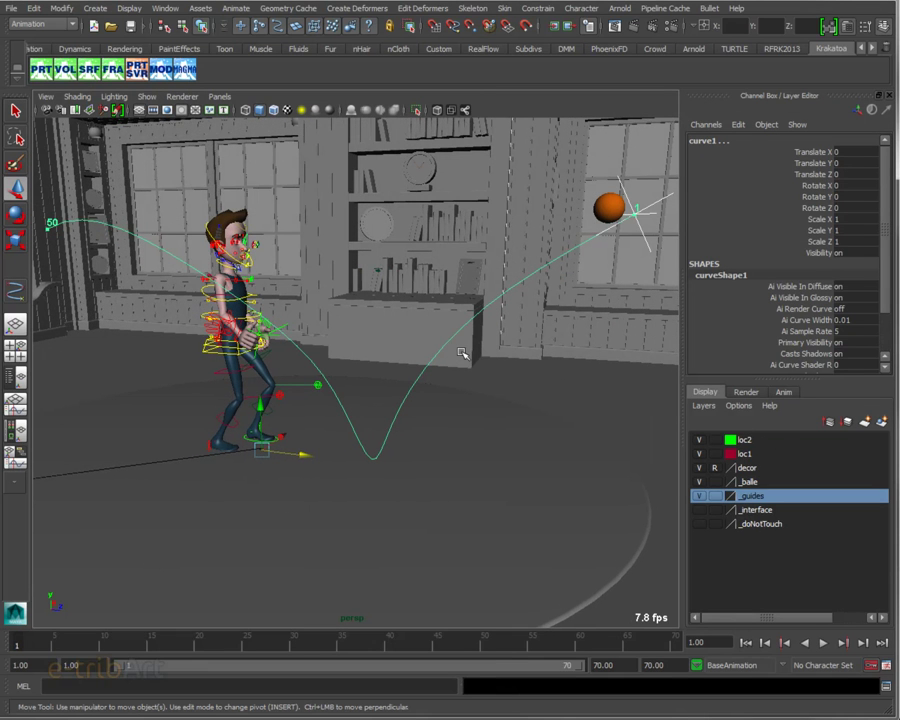
pyautogui.moveTo(45, 648); pyautogui.dragTo(238, 648)
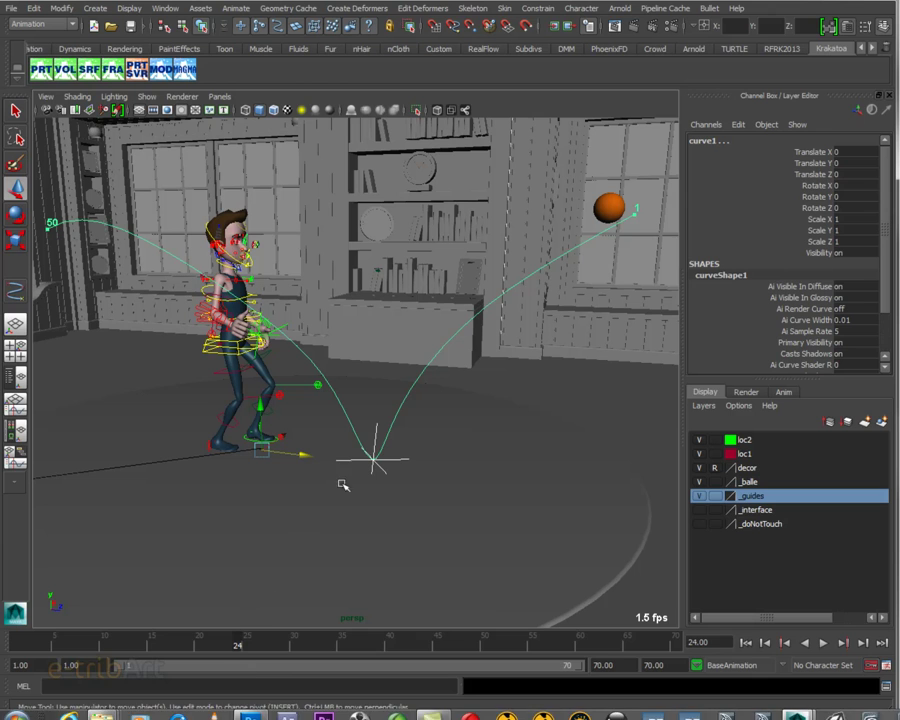
pyautogui.moveTo(241, 651)
pyautogui.mouseDown()
pyautogui.moveTo(265, 651)
pyautogui.moveTo(237, 646)
pyautogui.mouseUp()
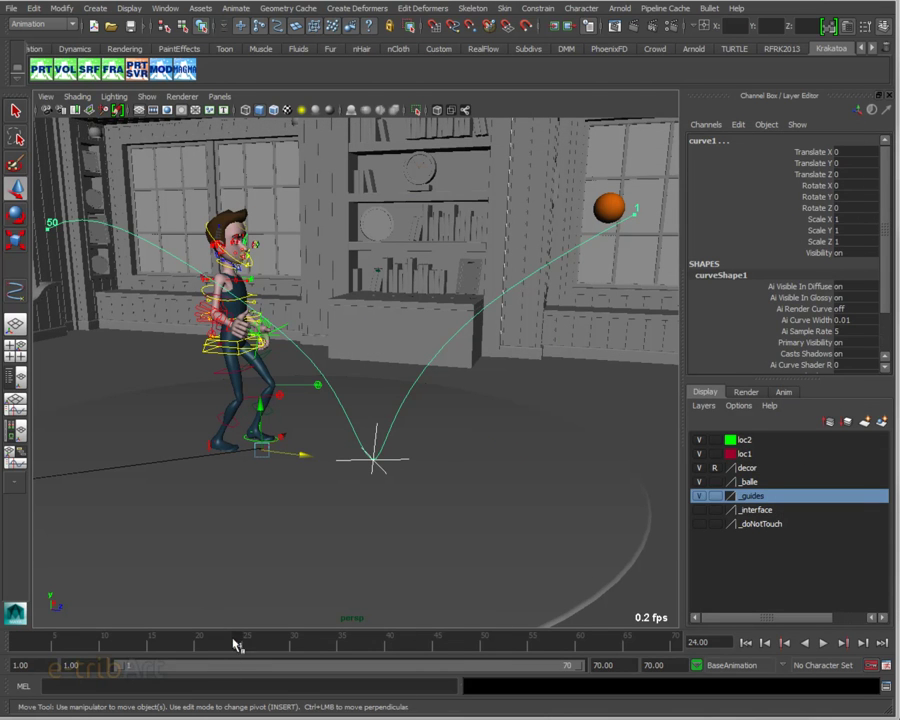
pyautogui.moveTo(236, 645); pyautogui.dragTo(20, 638)
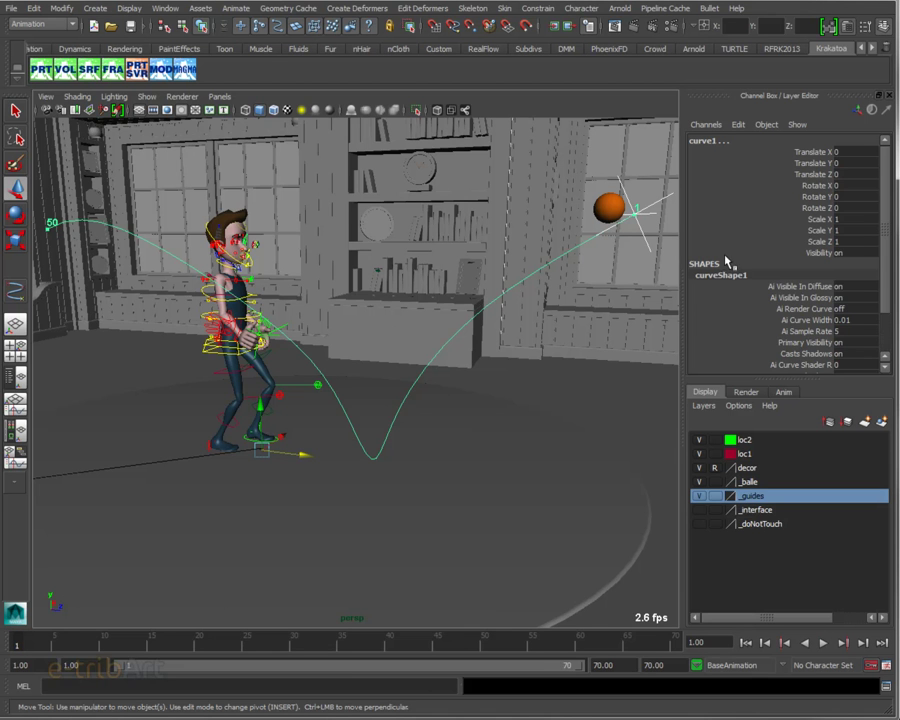
pyautogui.keyDown('alt'); pyautogui.moveTo(538, 297); pyautogui.dragTo(462, 328); pyautogui.keyUp('alt')
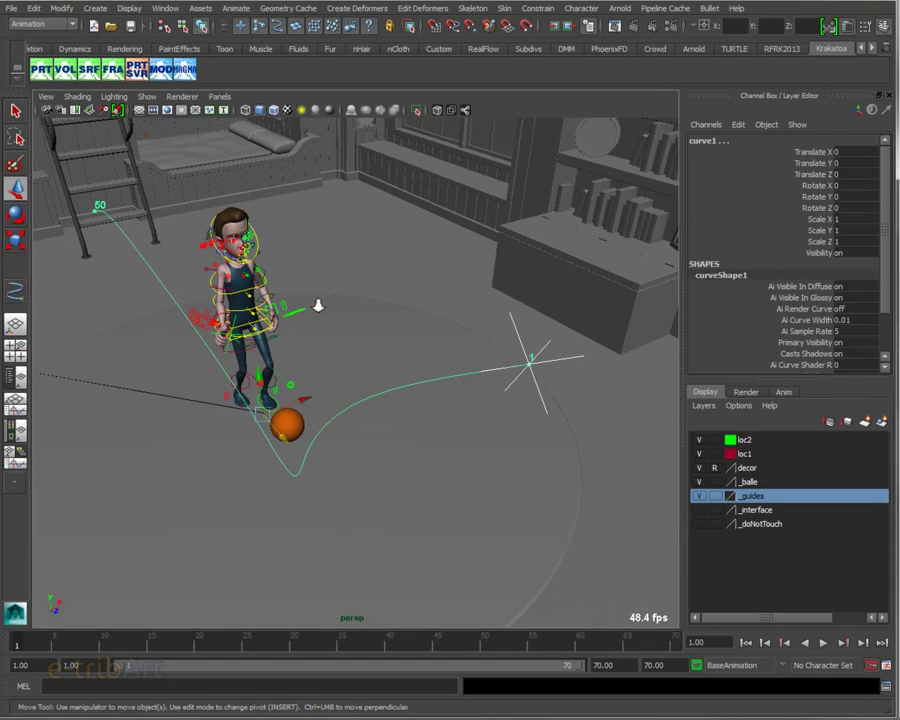
# Step: Zoom to the character's hand and nudge locator2 slightly along X into it
pyautogui.scroll(3, 318, 307)
pyautogui.keyDown('alt'); pyautogui.moveTo(318, 307); pyautogui.dragTo(360, 300, button='middle'); pyautogui.keyUp('alt')
pyautogui.scroll(3, 360, 300)
pyautogui.scroll(3, 366, 296)
pyautogui.moveTo(366, 296)
pyautogui.keyDown('alt'); pyautogui.mouseDown()
pyautogui.moveTo(305, 311)
pyautogui.moveTo(320, 357)
pyautogui.moveTo(283, 357)
pyautogui.mouseUp(); pyautogui.keyUp('alt')
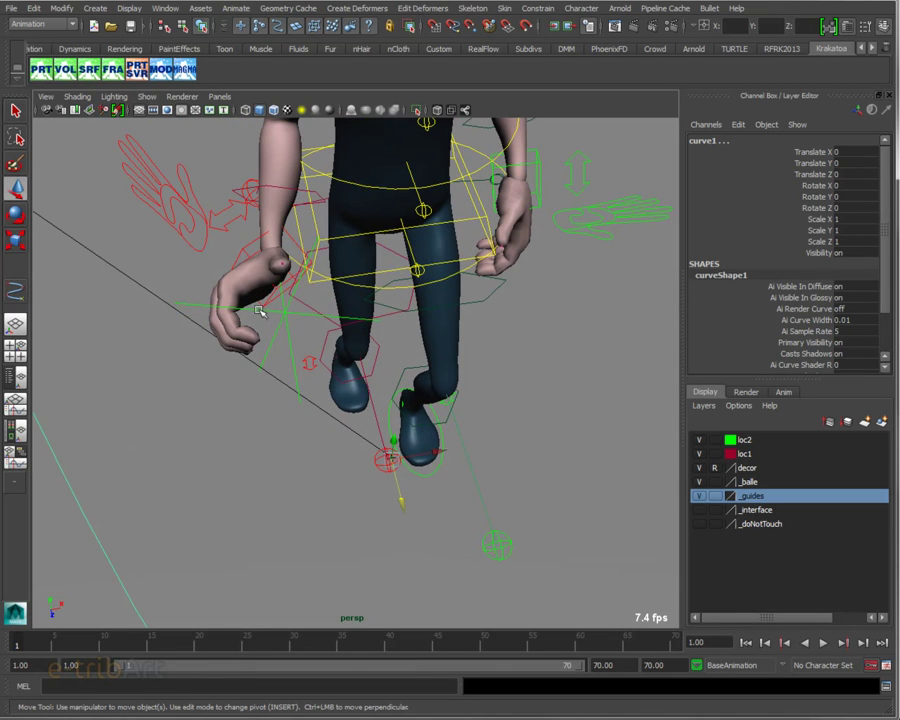
pyautogui.click(284, 312)
pyautogui.moveTo(320, 307); pyautogui.dragTo(252, 246)
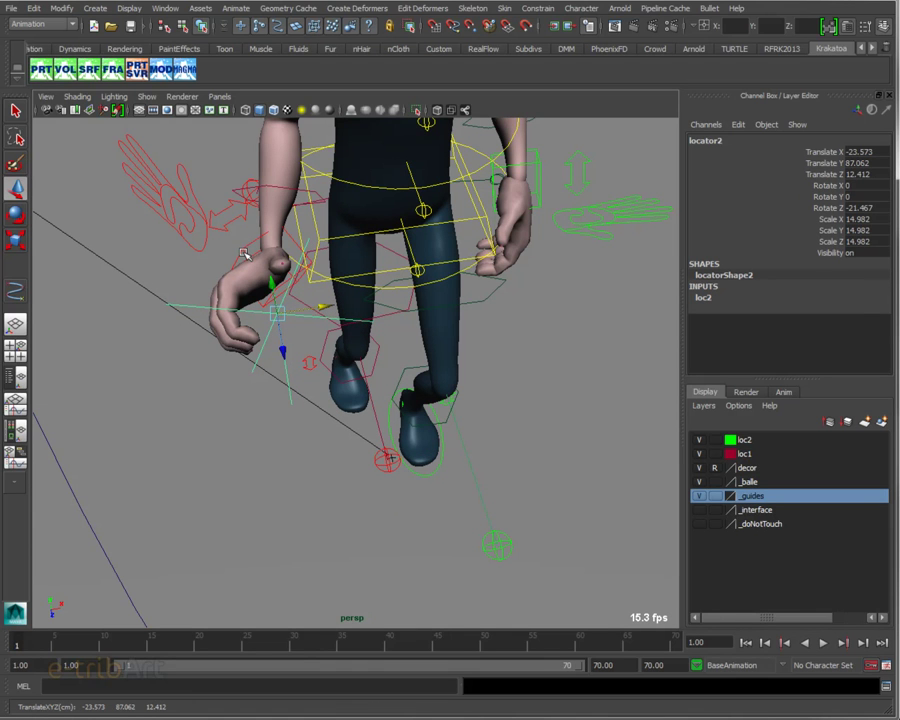
# Step: Select the right-arm IK control and scrub the timeline to check the arm pose
pyautogui.moveTo(244, 253)
pyautogui.keyDown('alt'); pyautogui.mouseDown()
pyautogui.moveTo(366, 309)
pyautogui.moveTo(296, 313)
pyautogui.mouseUp(); pyautogui.keyUp('alt')
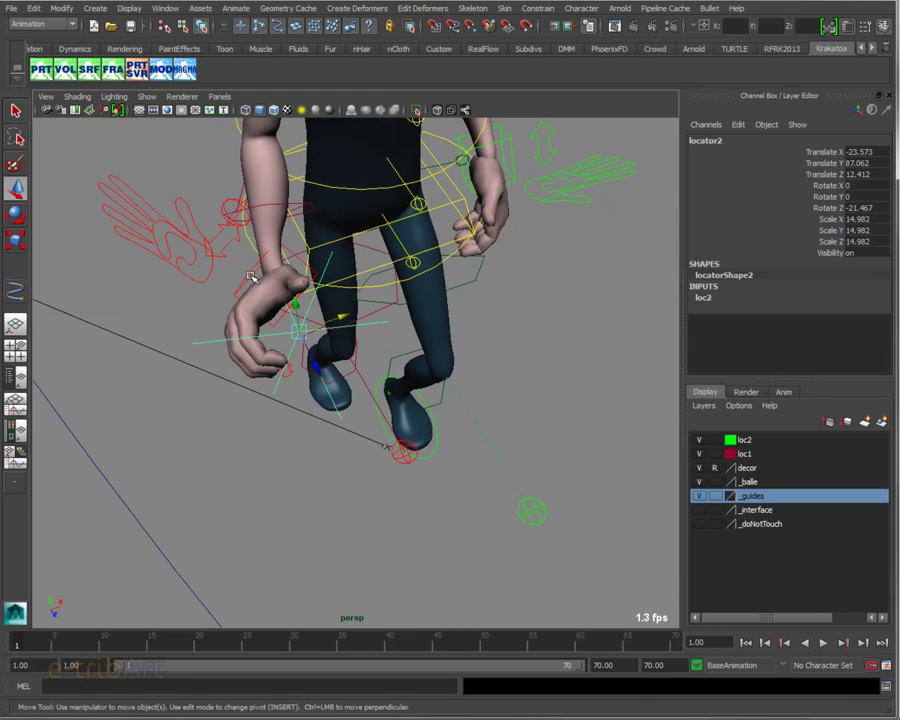
pyautogui.click(252, 278)
pyautogui.moveTo(252, 278)
pyautogui.keyDown('alt'); pyautogui.mouseDown()
pyautogui.moveTo(336, 352)
pyautogui.moveTo(194, 363)
pyautogui.moveTo(261, 345)
pyautogui.moveTo(340, 365)
pyautogui.mouseUp(); pyautogui.keyUp('alt')
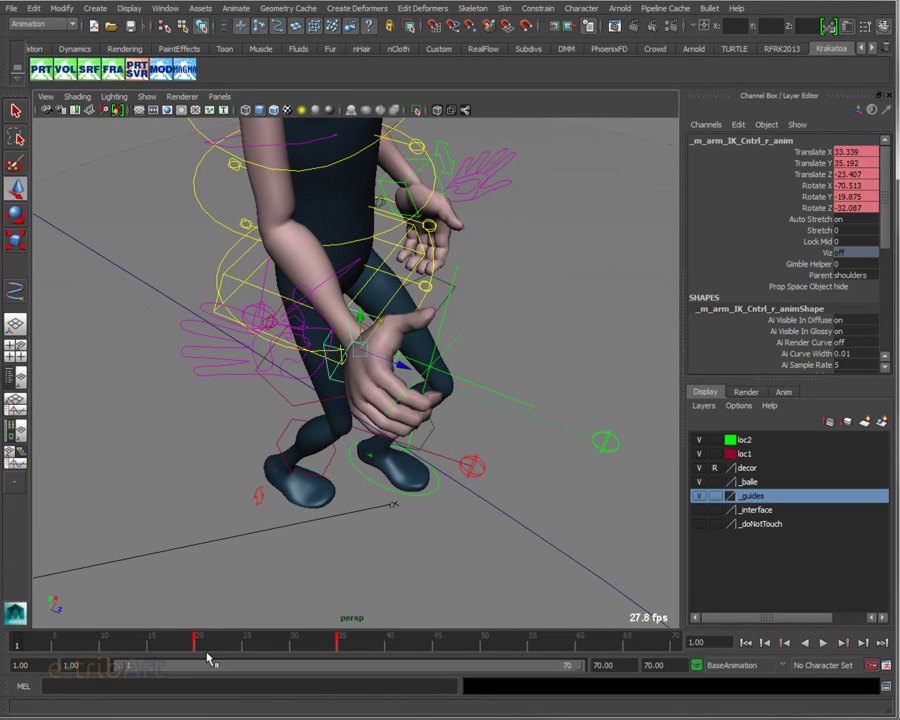
pyautogui.moveTo(38, 646)
pyautogui.mouseDown()
pyautogui.moveTo(327, 639)
pyautogui.moveTo(17, 657)
pyautogui.moveTo(10, 648)
pyautogui.mouseUp()
pyautogui.moveTo(376, 378)
pyautogui.keyDown('alt'); pyautogui.mouseDown()
pyautogui.moveTo(306, 395)
pyautogui.moveTo(304, 372)
pyautogui.mouseUp(); pyautogui.keyUp('alt')
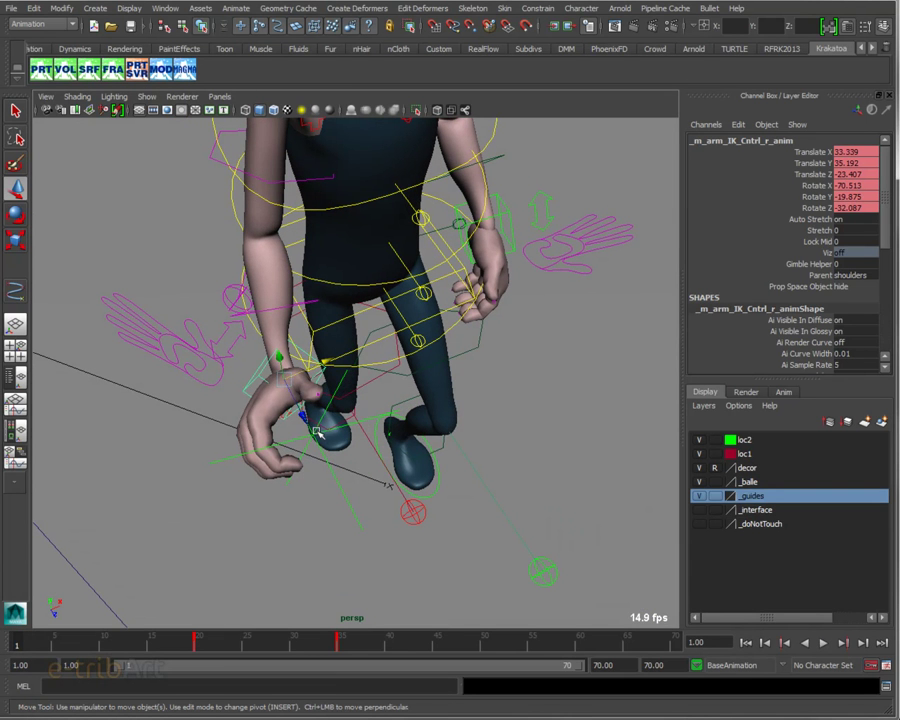
pyautogui.moveTo(316, 432)
pyautogui.keyDown('alt'); pyautogui.mouseDown()
pyautogui.moveTo(314, 418)
pyautogui.moveTo(355, 425)
pyautogui.moveTo(305, 436)
pyautogui.mouseUp(); pyautogui.keyUp('alt')
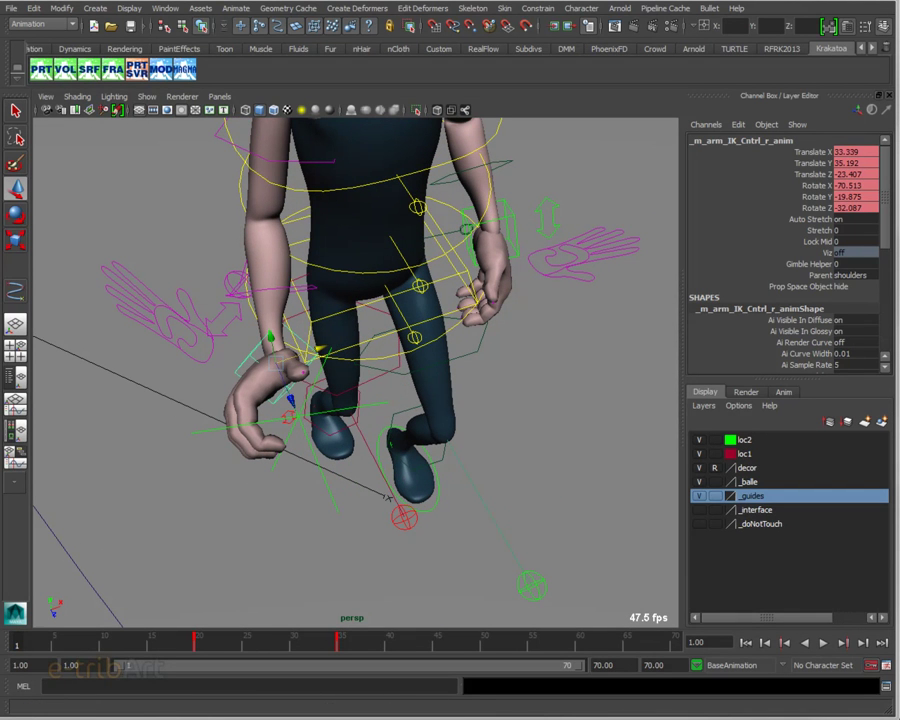
# Step: Open the Outliner and reveal the selected arm IK control in the hierarchy
pyautogui.moveTo(700, 62); pyautogui.dragTo(520, 42)
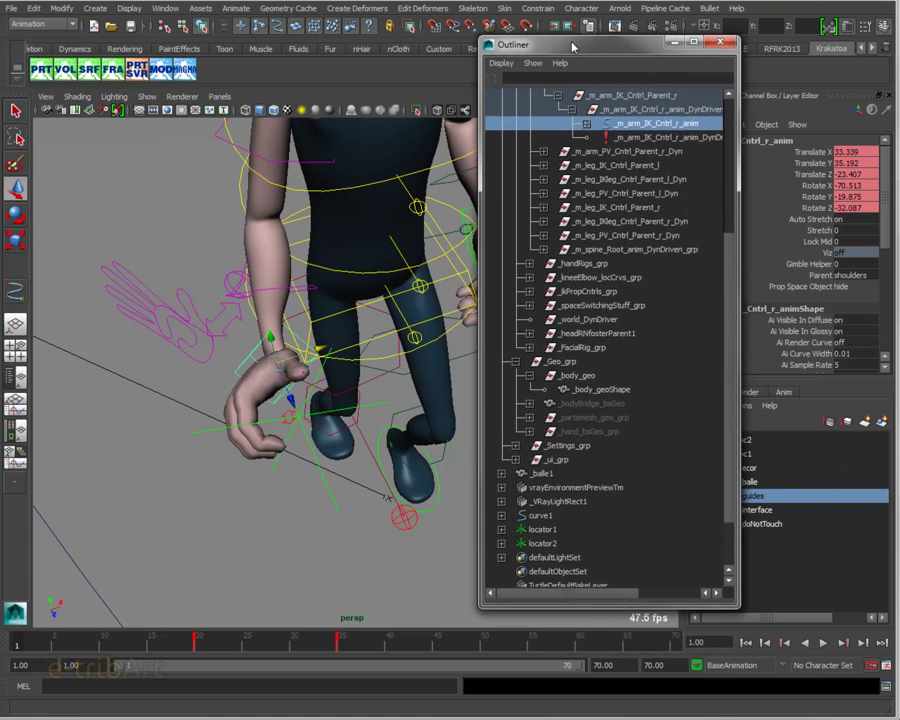
pyautogui.moveTo(737, 258); pyautogui.dragTo(711, 172)
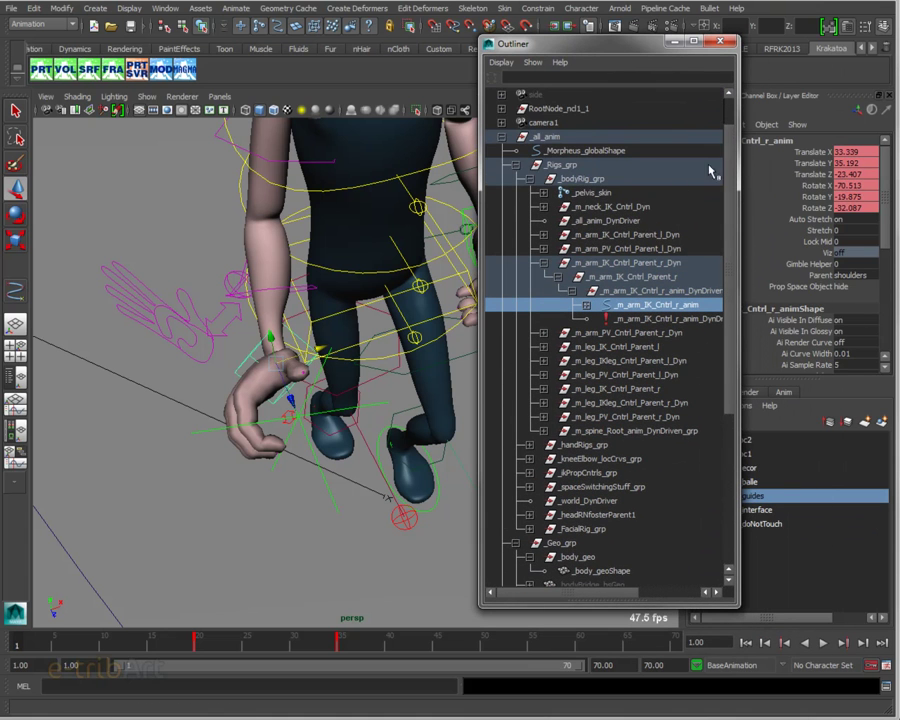
pyautogui.click(495, 62)
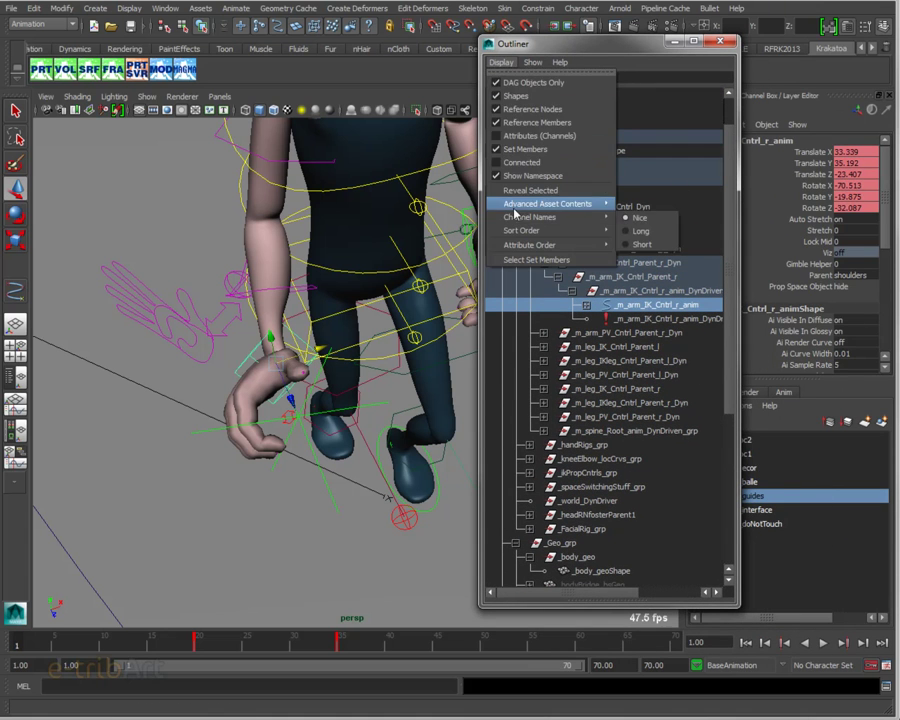
pyautogui.click(540, 191)
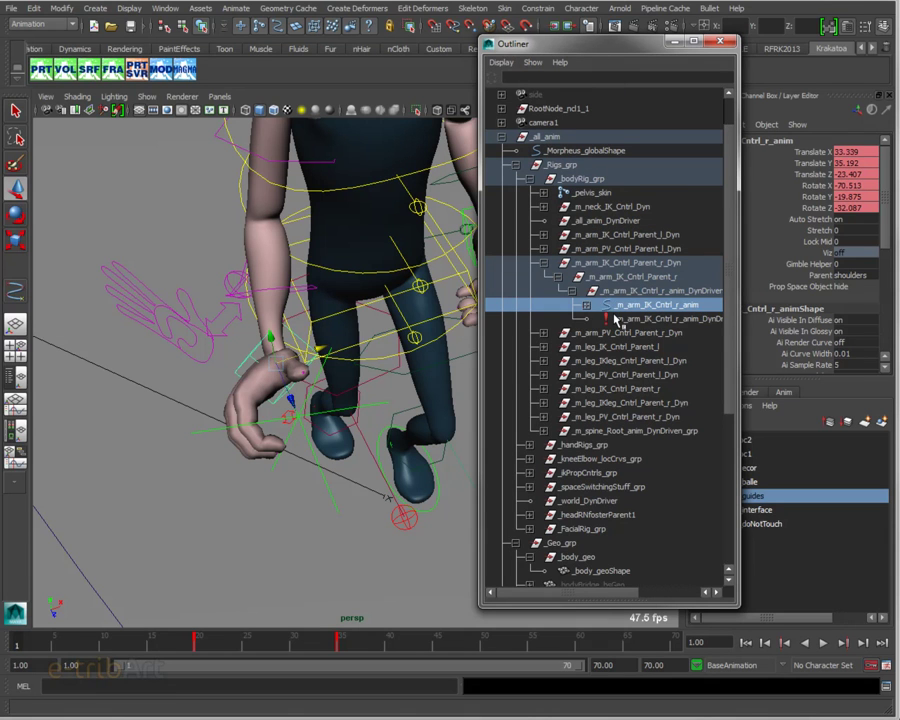
pyautogui.keyDown('alt'); pyautogui.moveTo(330, 330); pyautogui.dragTo(296, 412, button='middle'); pyautogui.keyUp('alt')
pyautogui.moveTo(296, 412)
pyautogui.keyDown('alt'); pyautogui.mouseDown()
pyautogui.moveTo(280, 402)
pyautogui.moveTo(250, 405)
pyautogui.mouseUp(); pyautogui.keyUp('alt')
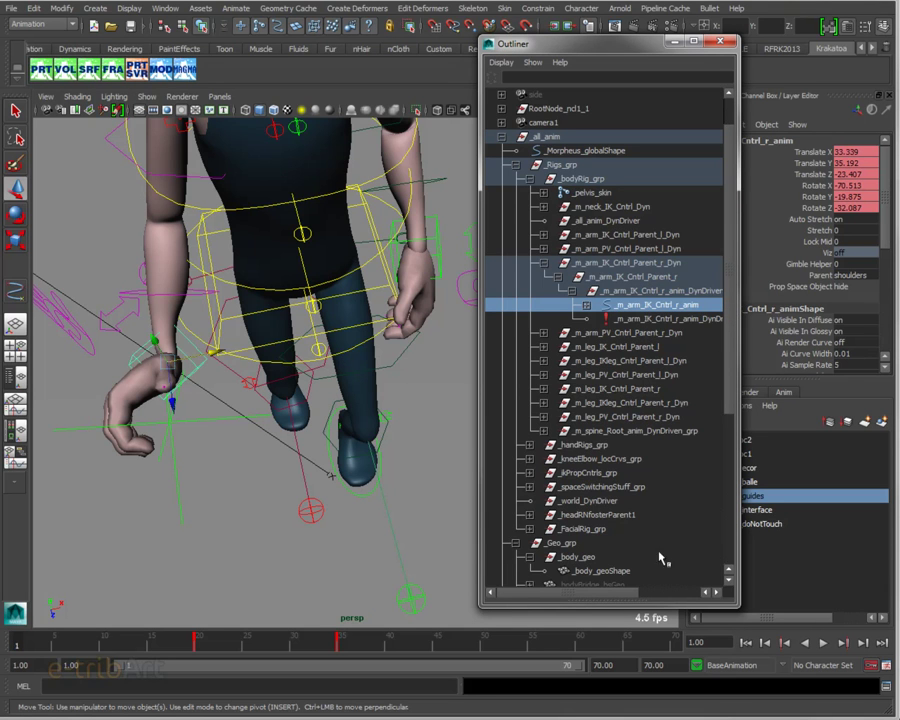
# Step: Split the Outliner into two panes and select locator1 for renaming
pyautogui.moveTo(620, 599); pyautogui.dragTo(638, 381)
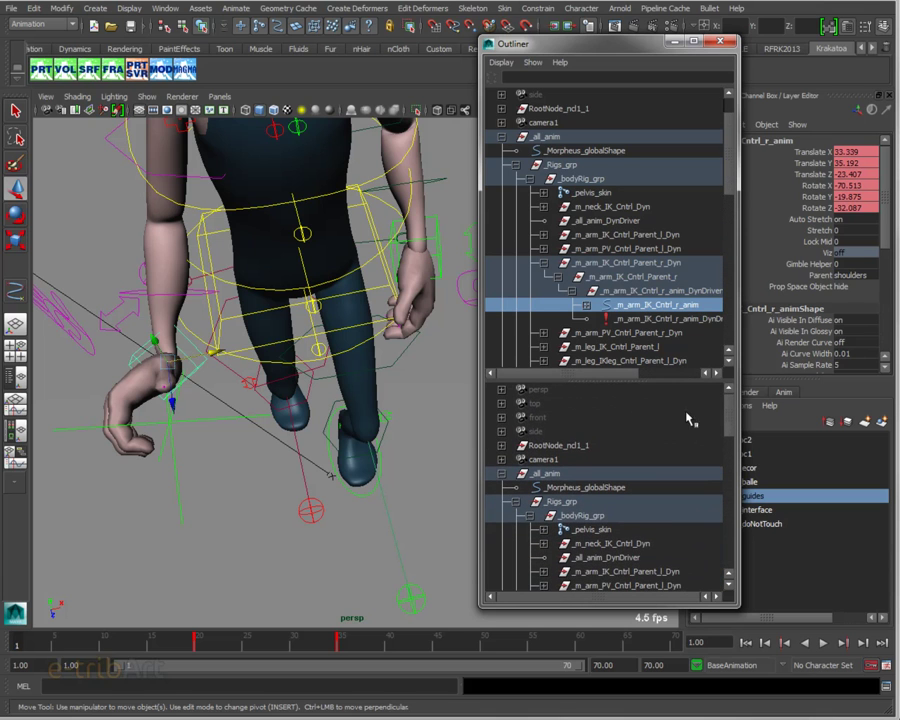
pyautogui.moveTo(733, 428); pyautogui.dragTo(733, 553)
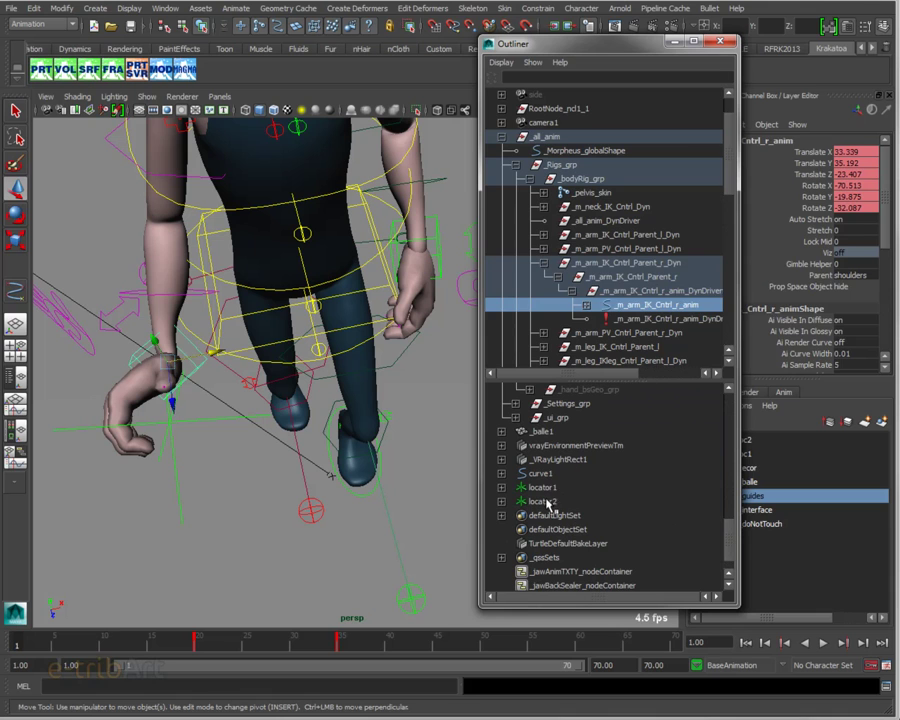
pyautogui.click(549, 509)
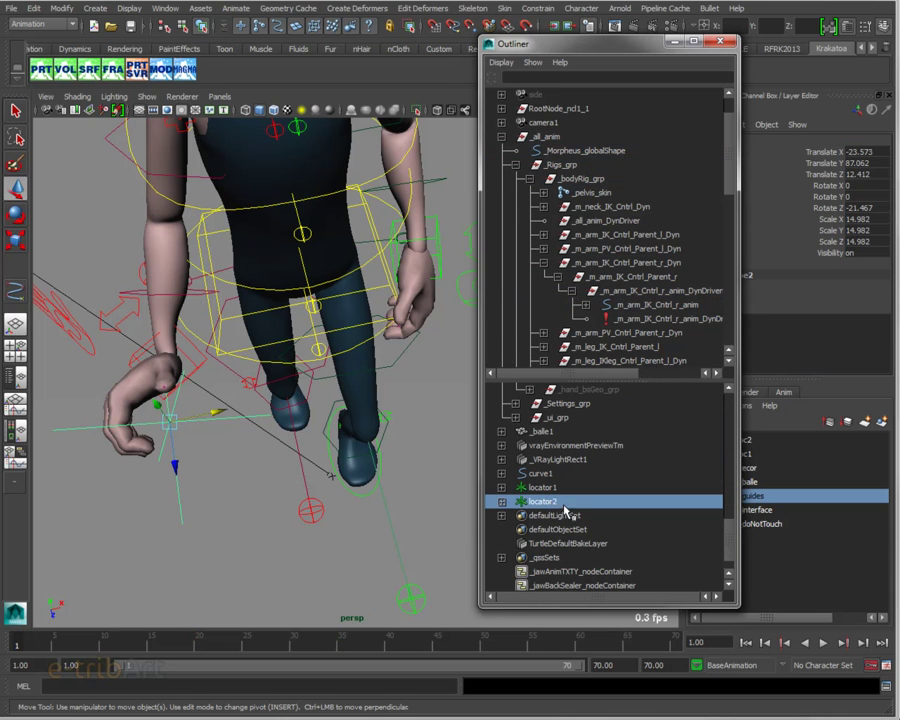
pyautogui.click(545, 488)
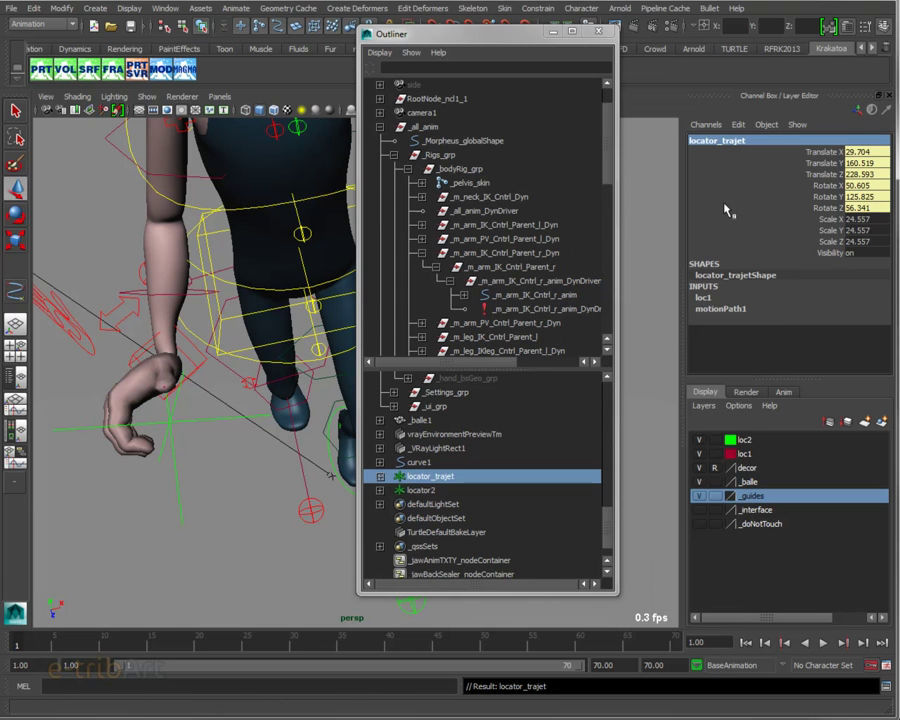
# Step: Select locator2 and rename it locator_main in the Channel Box
pyautogui.click(720, 141)
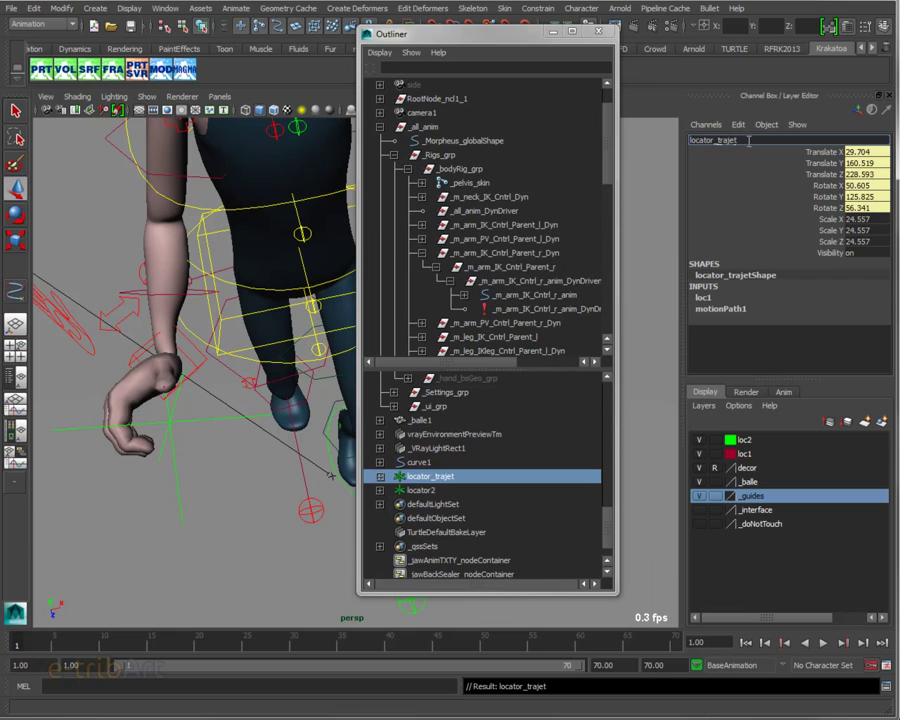
pyautogui.click(417, 491)
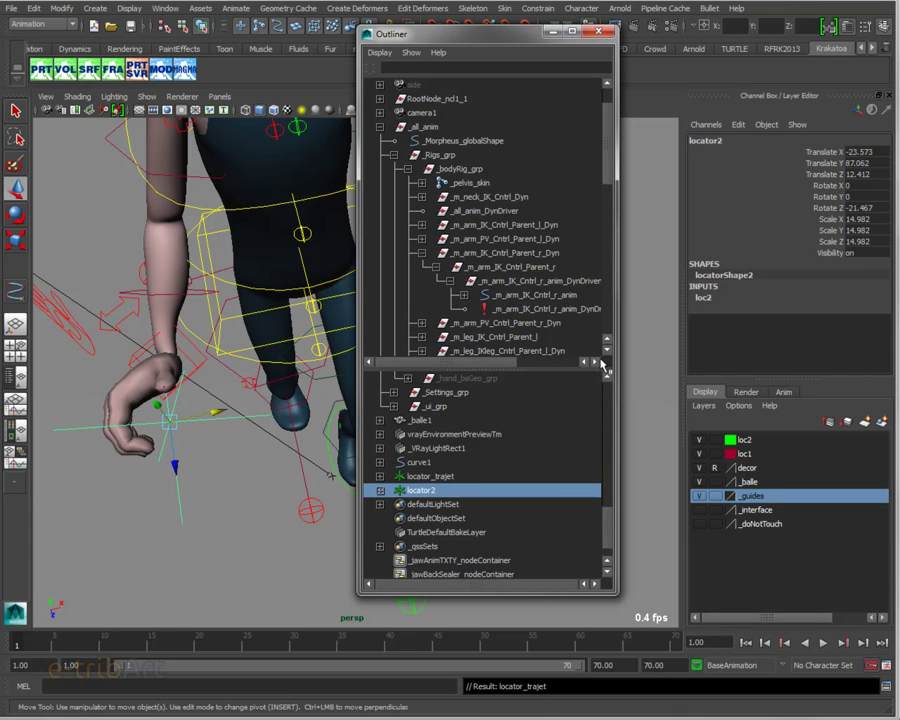
pyautogui.click(729, 143)
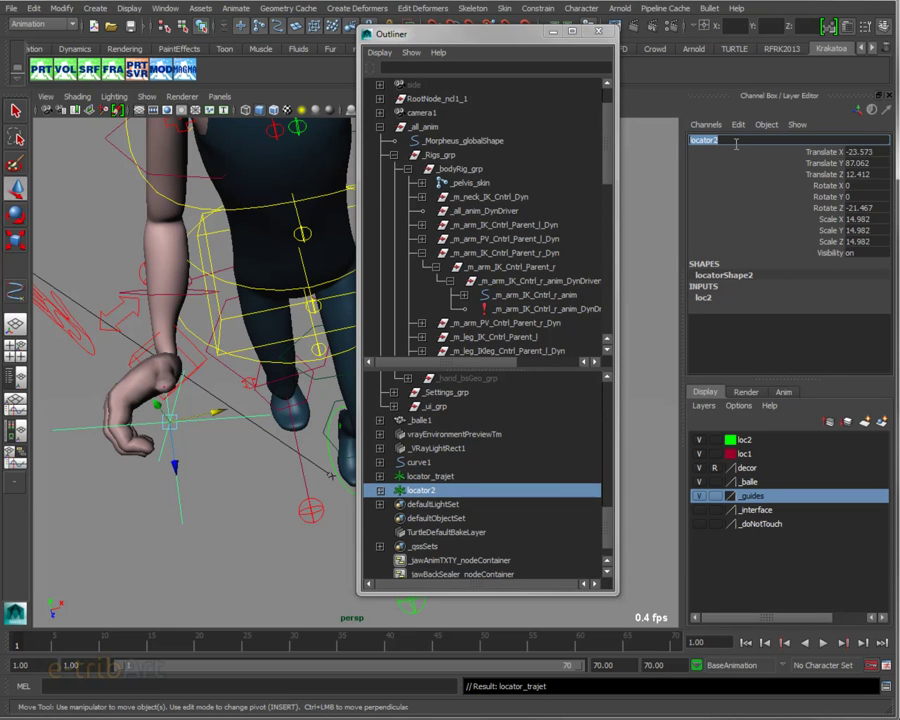
pyautogui.click(736, 144)
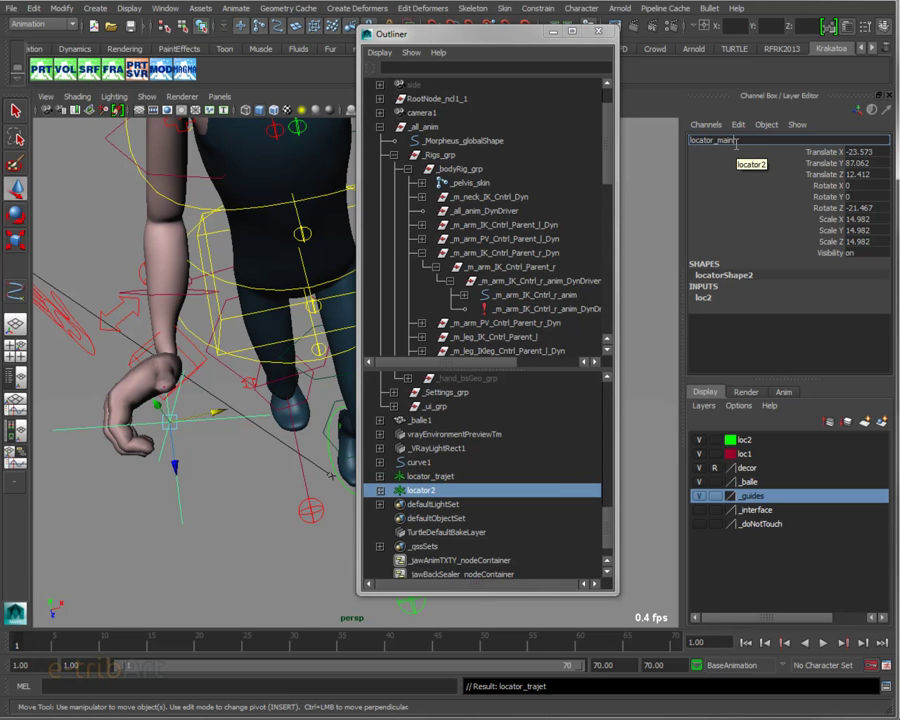
pyautogui.press('Return')
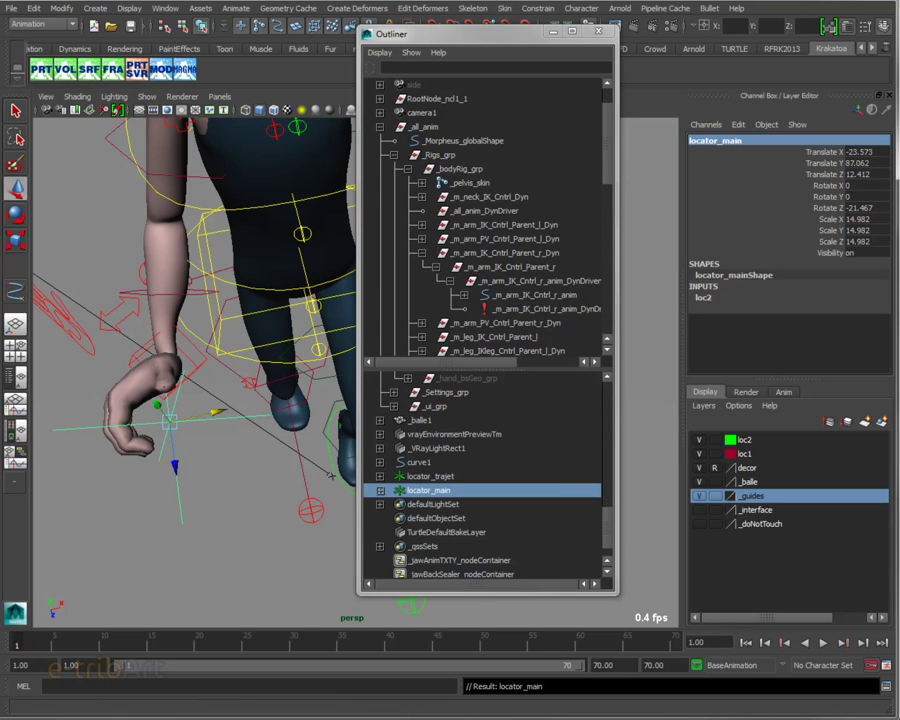
# Step: Select the right arm's IK DynDriven group and undo the previous point constraint
pyautogui.moveTo(430, 45); pyautogui.dragTo(469, 40)
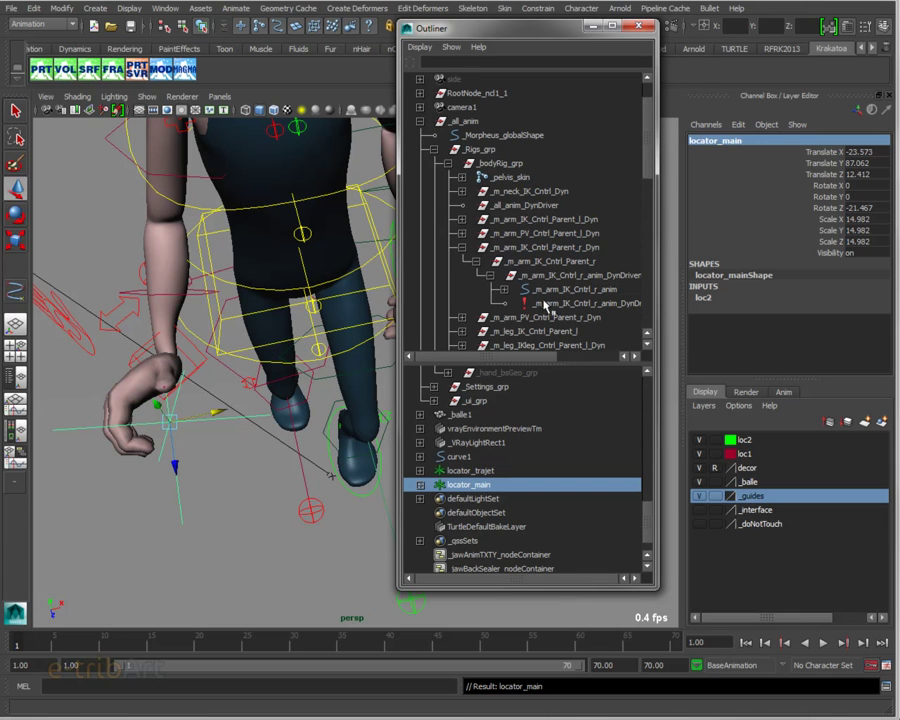
pyautogui.click(533, 276)
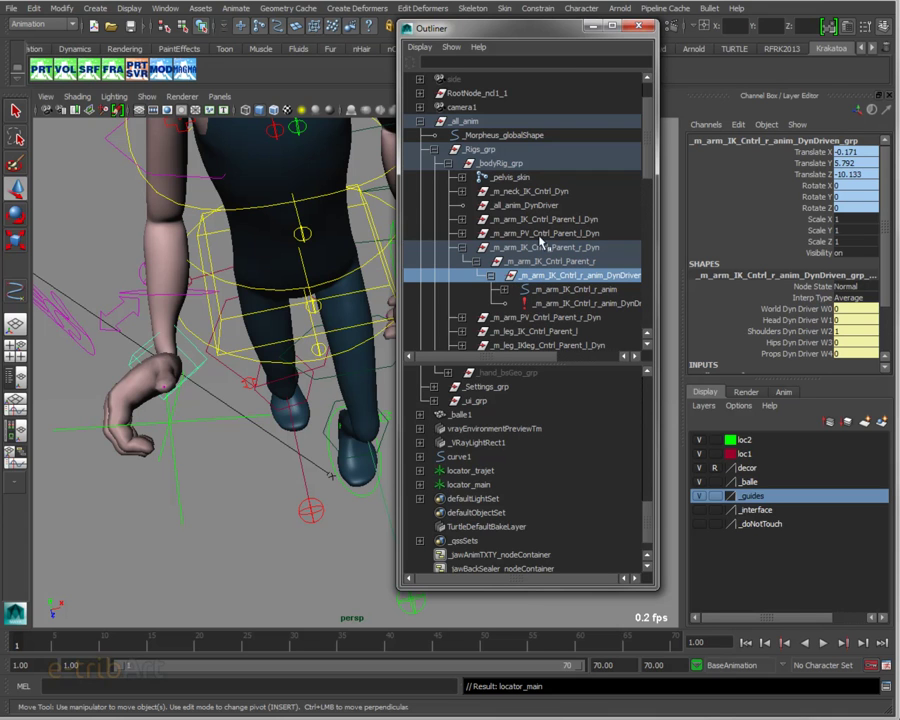
pyautogui.moveTo(537, 37); pyautogui.dragTo(497, 45)
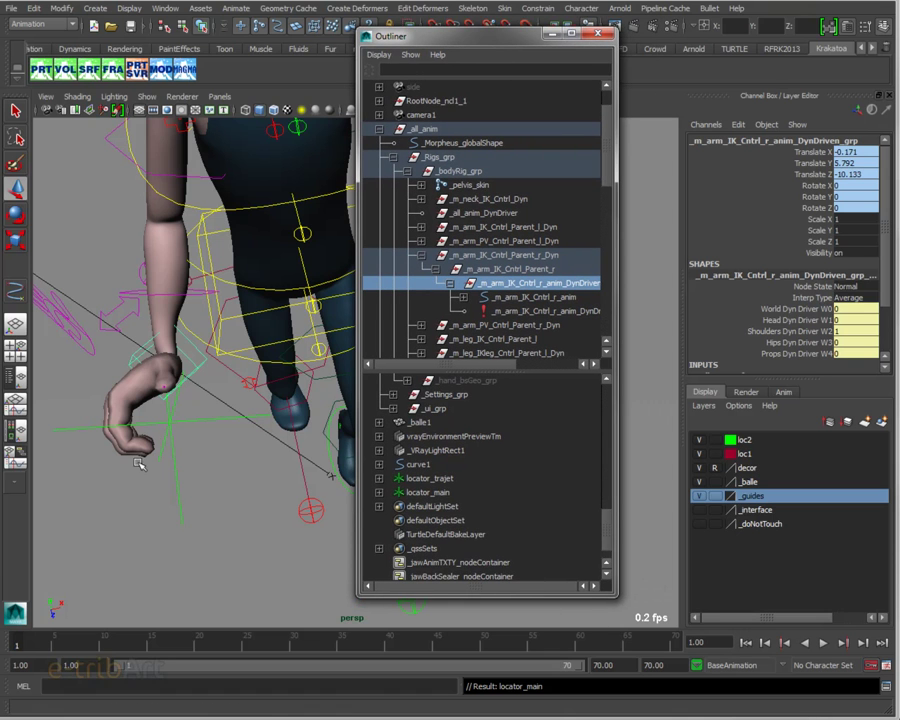
pyautogui.hotkey('ctrl', 'z')
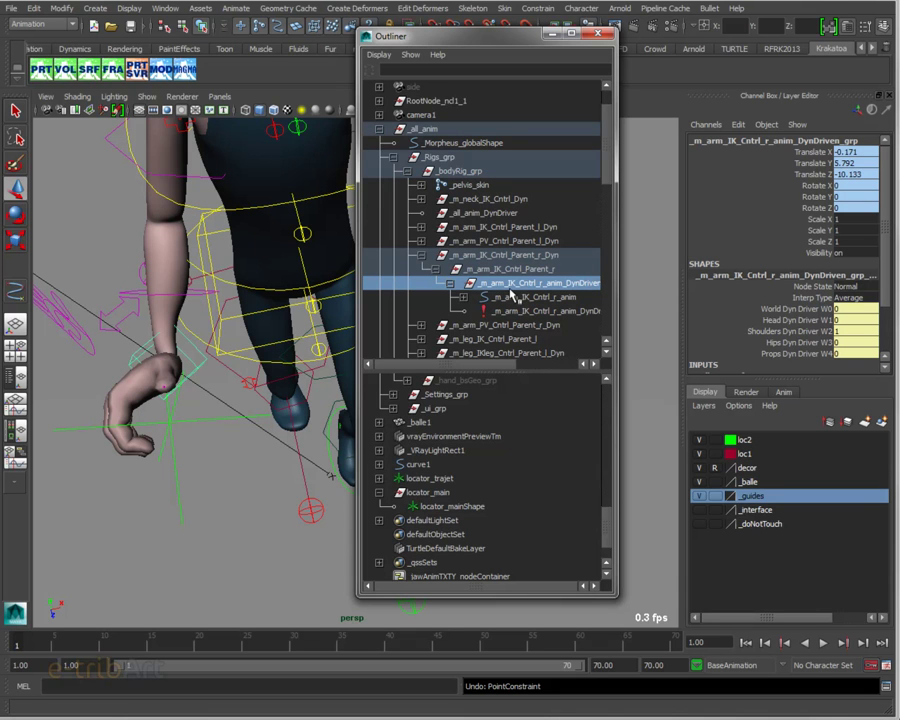
# Step: Add locator_main to the selection and bring up the Constrain menu
pyautogui.press('w')
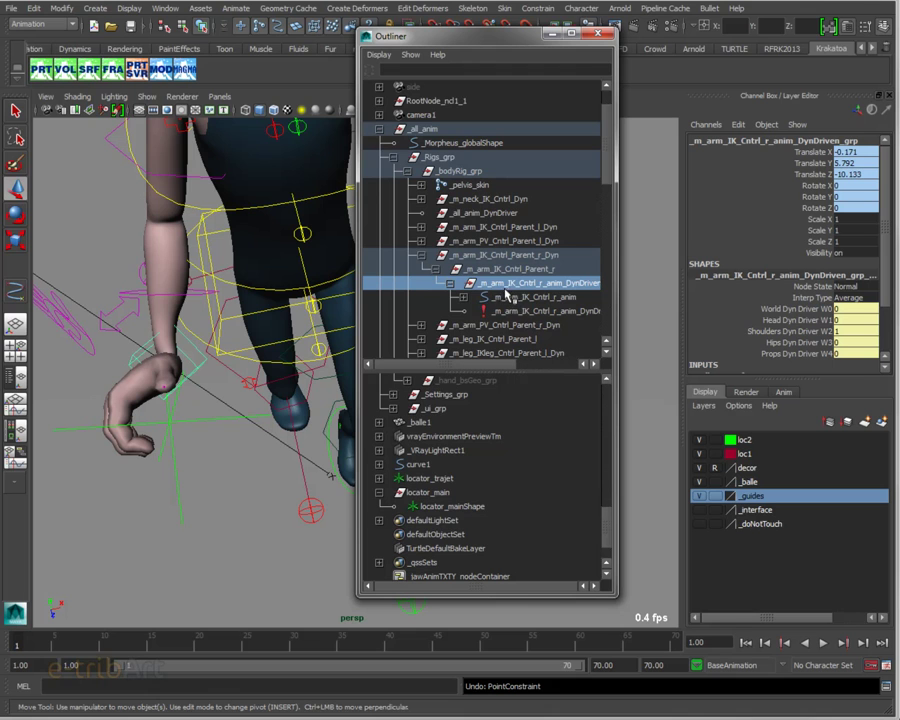
pyautogui.click(378, 492)
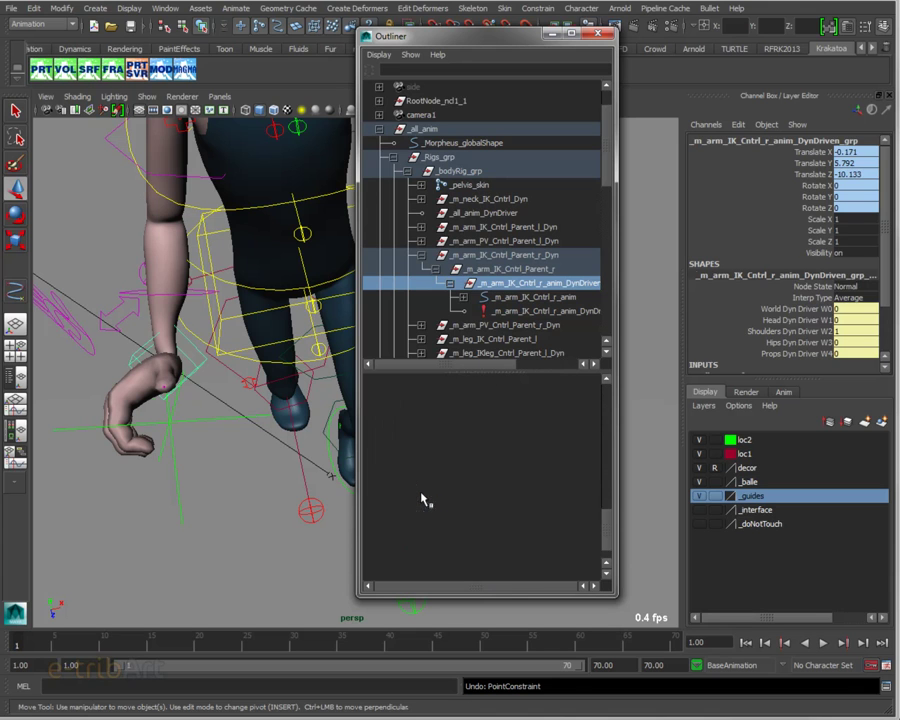
pyautogui.click(422, 494)
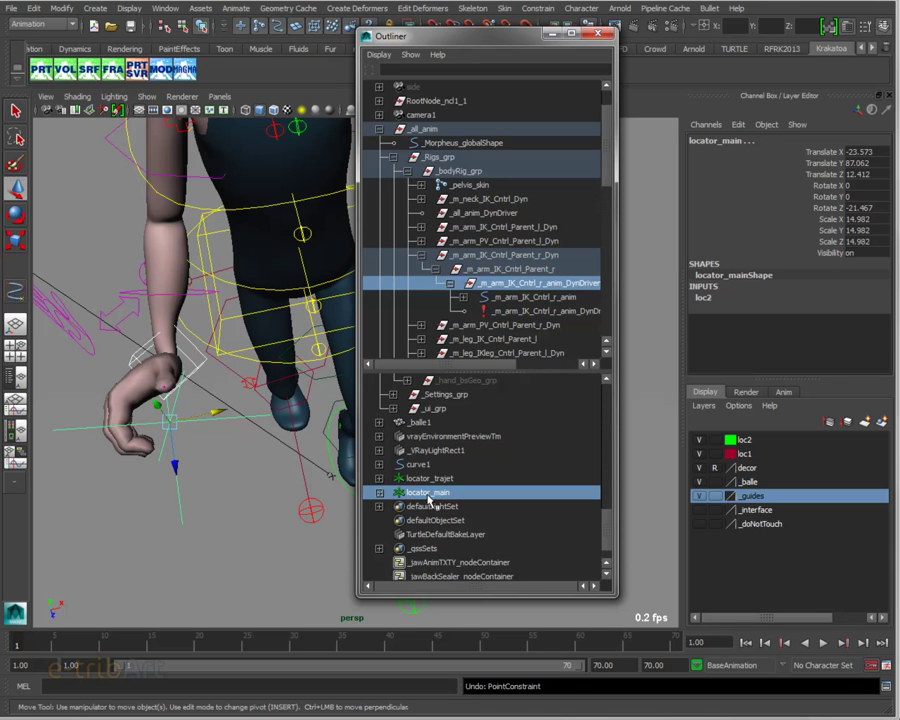
pyautogui.click(538, 8)
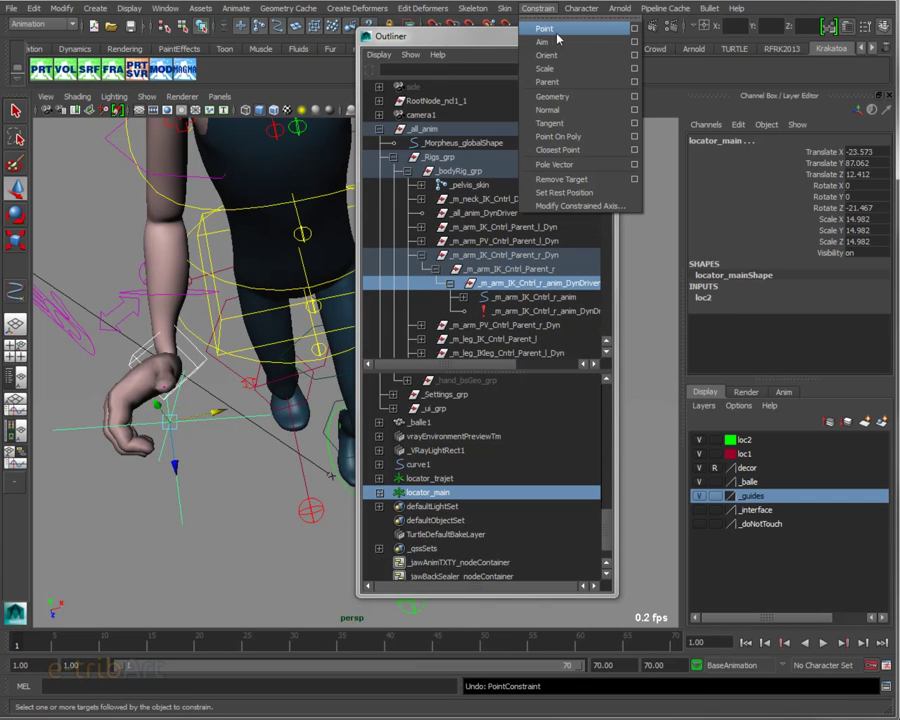
# Step: Point-constrain locator_main to the arm's DynDriven group with Maintain offset enabled
pyautogui.click(637, 33)
pyautogui.moveTo(590, 34); pyautogui.dragTo(668, 155)
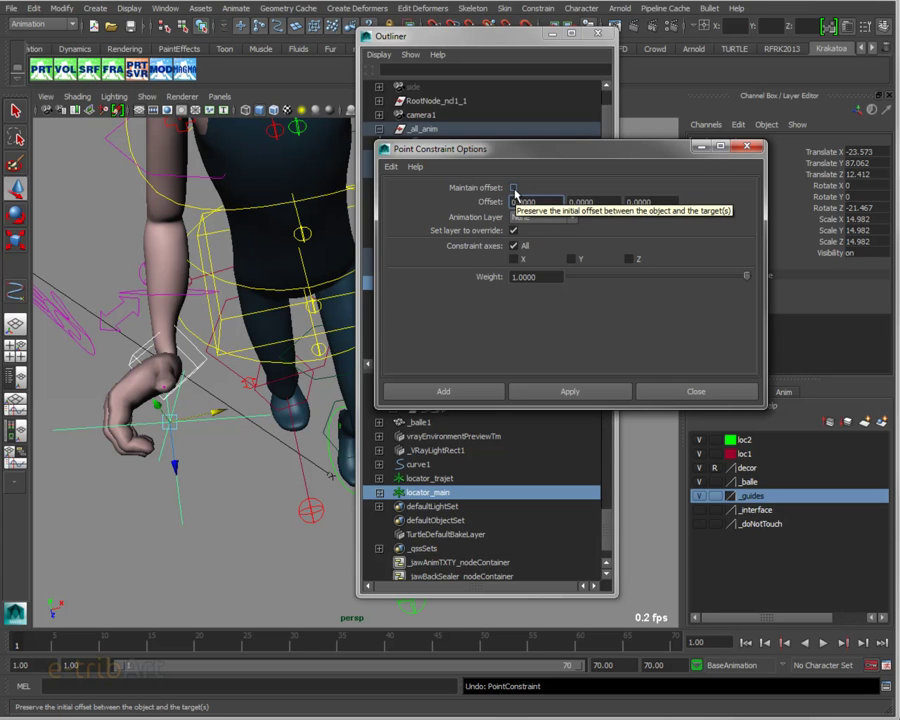
pyautogui.moveTo(513, 190)
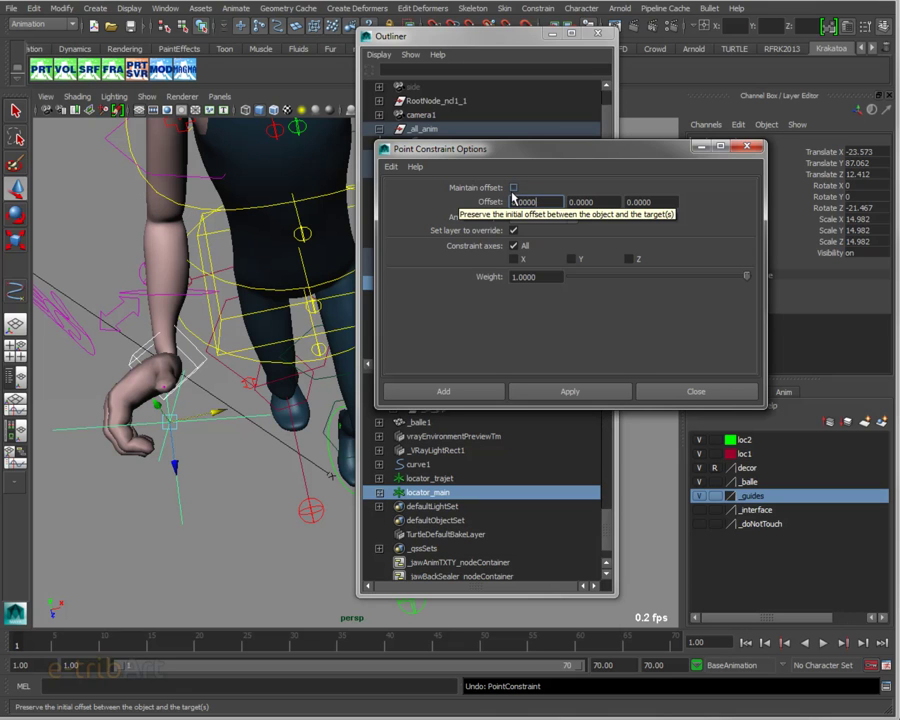
pyautogui.click(513, 188)
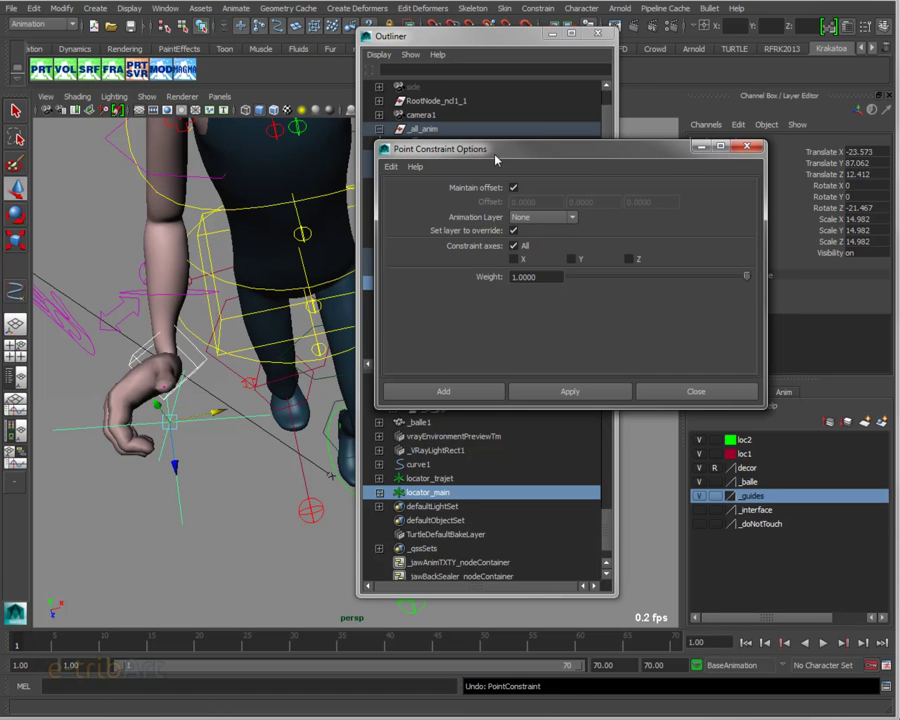
pyautogui.moveTo(501, 148); pyautogui.dragTo(476, 120)
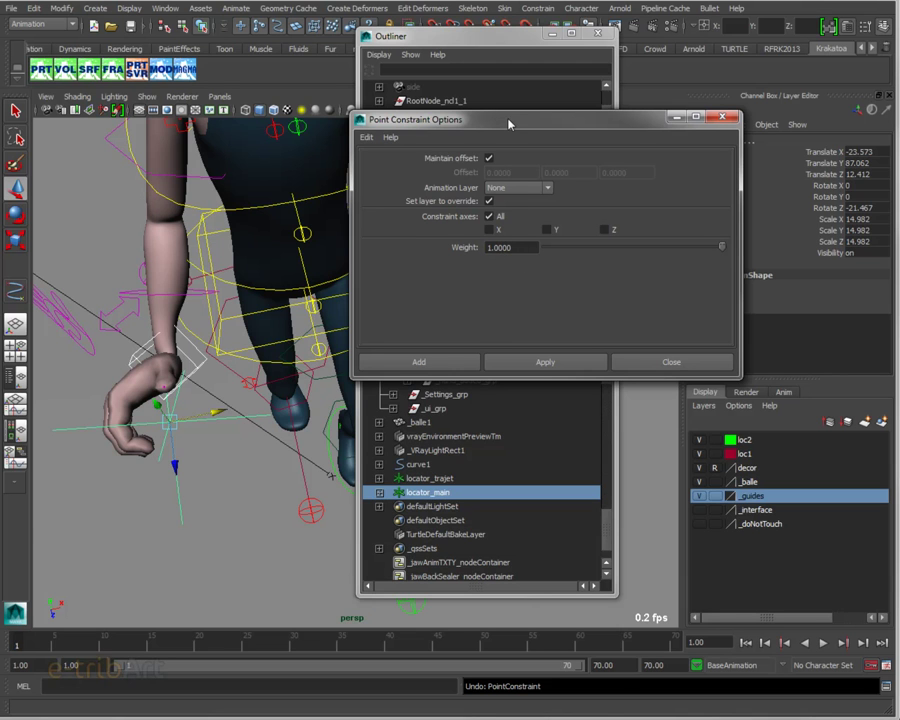
pyautogui.moveTo(508, 123); pyautogui.dragTo(501, 111)
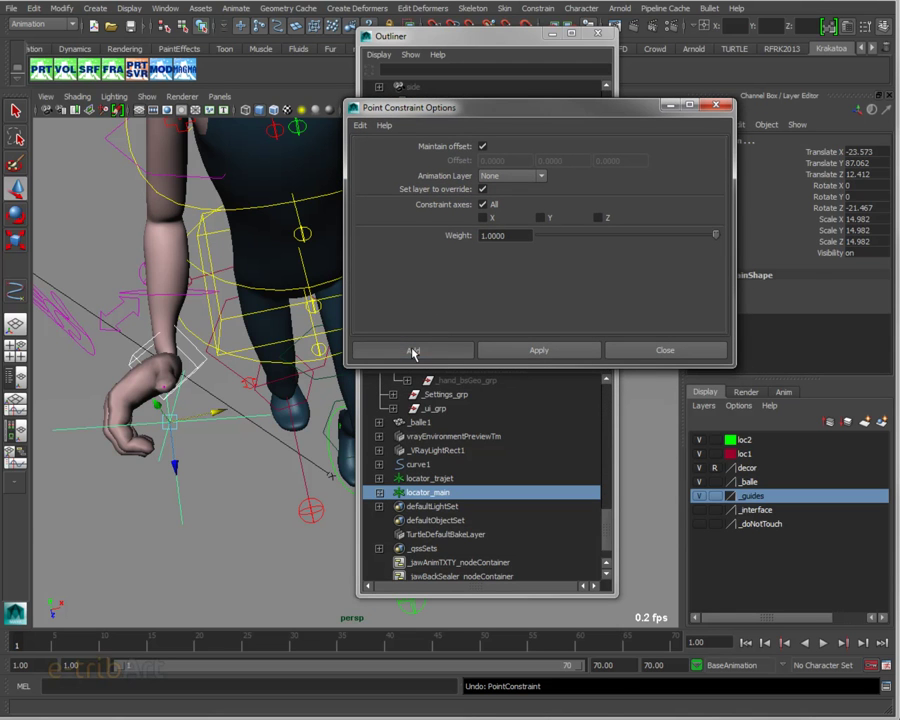
pyautogui.click(413, 350)
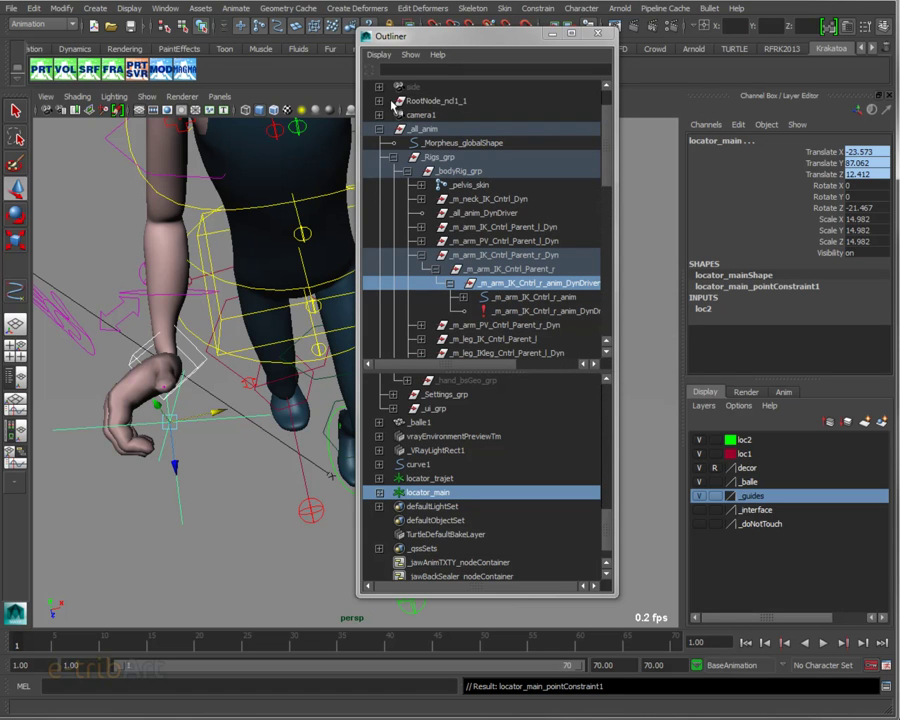
# Step: Inspect locator_main_pointConstraint1, play back the animation, then return to frame 1
pyautogui.moveTo(444, 37); pyautogui.dragTo(494, 39)
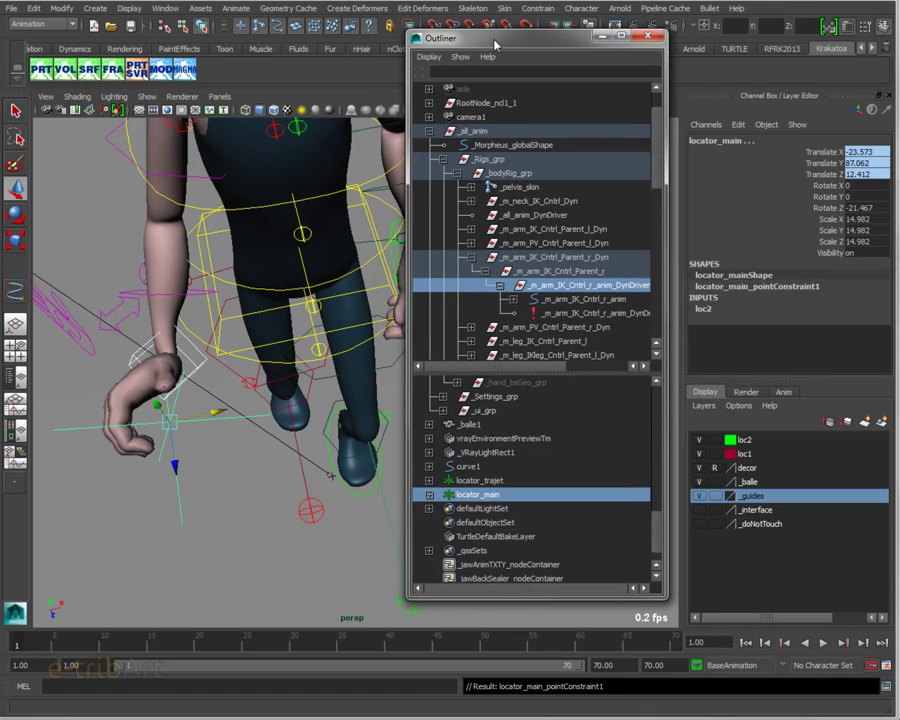
pyautogui.click(429, 495)
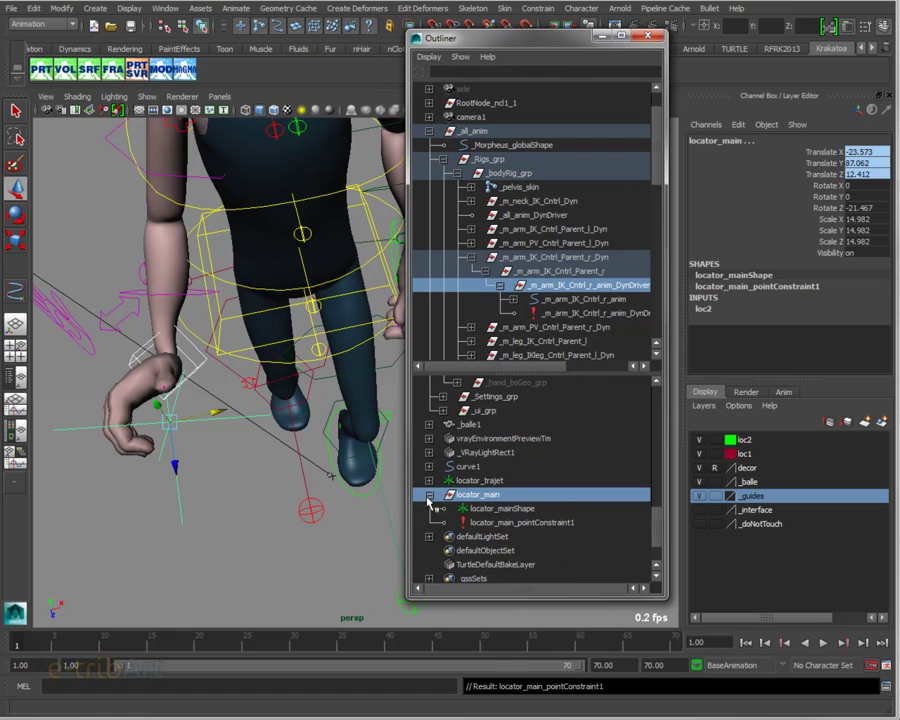
pyautogui.click(486, 523)
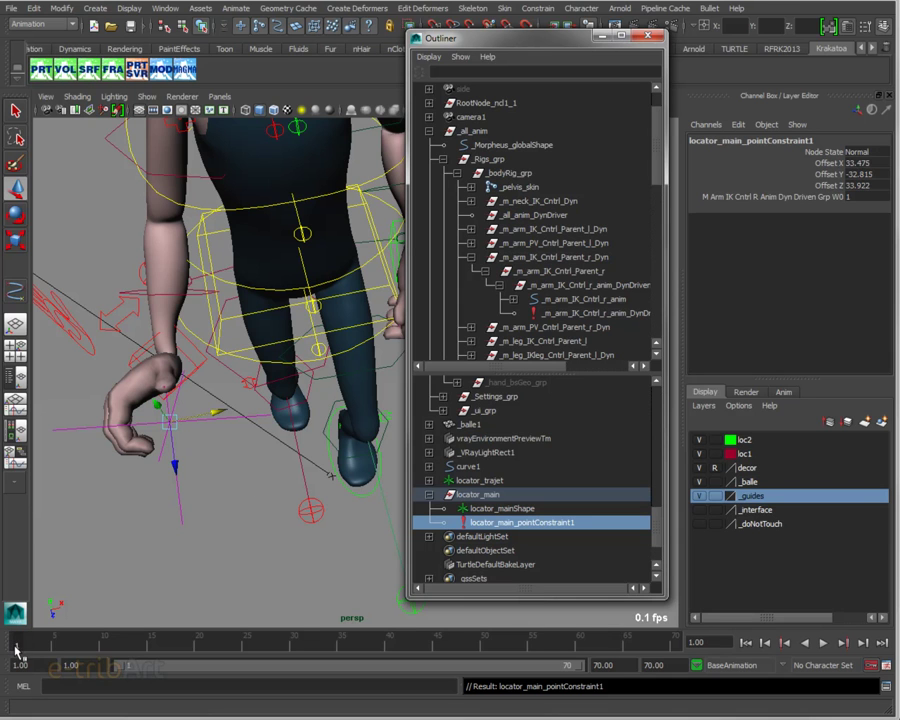
pyautogui.hotkey('alt', 'v')
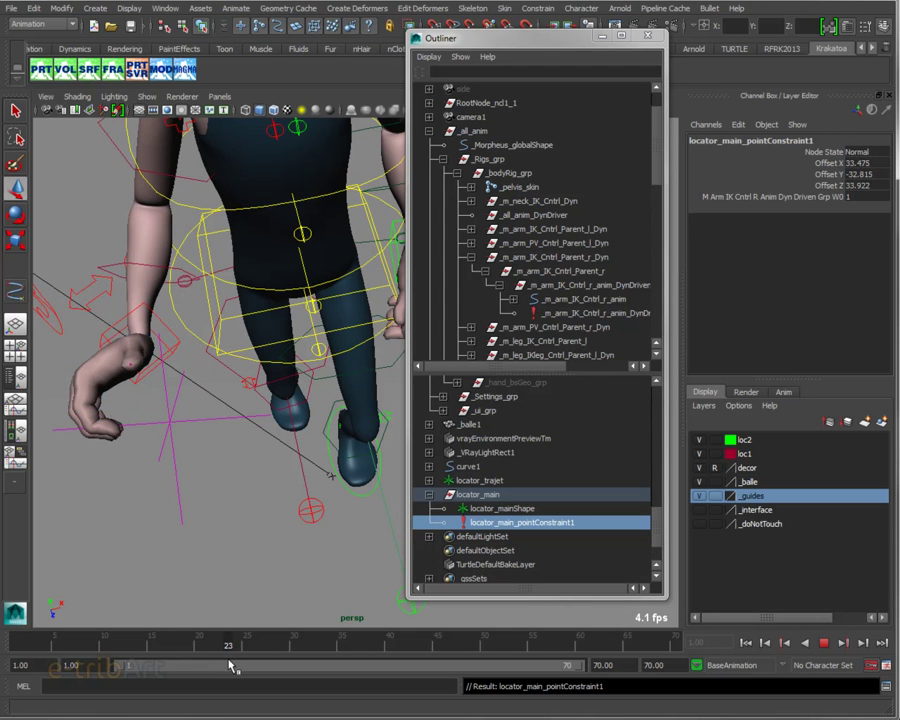
pyautogui.moveTo(229, 648); pyautogui.dragTo(12, 651)
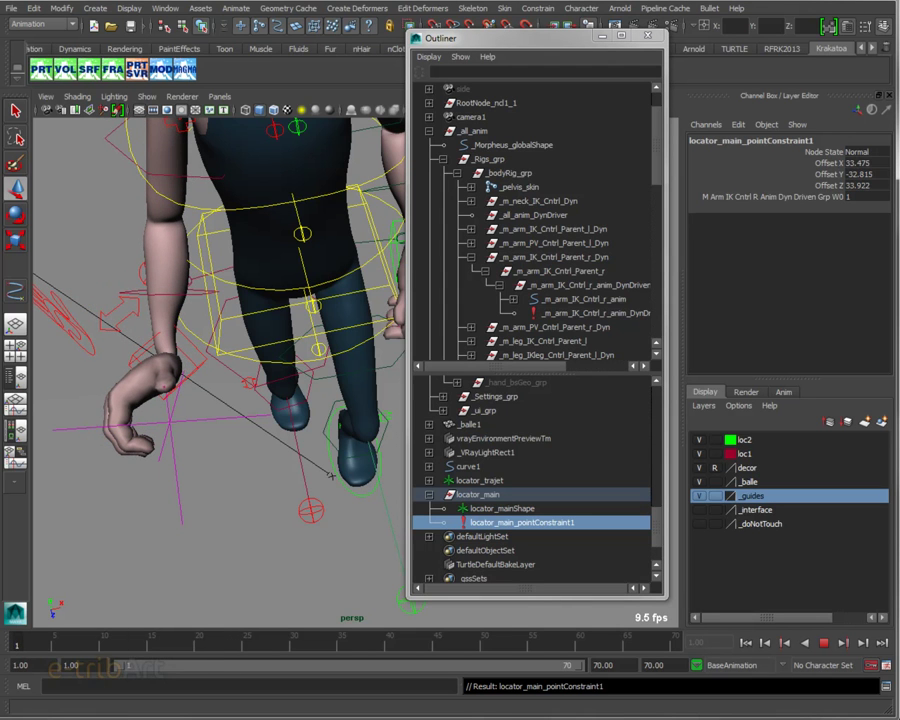
pyautogui.hotkey('alt', 'v')
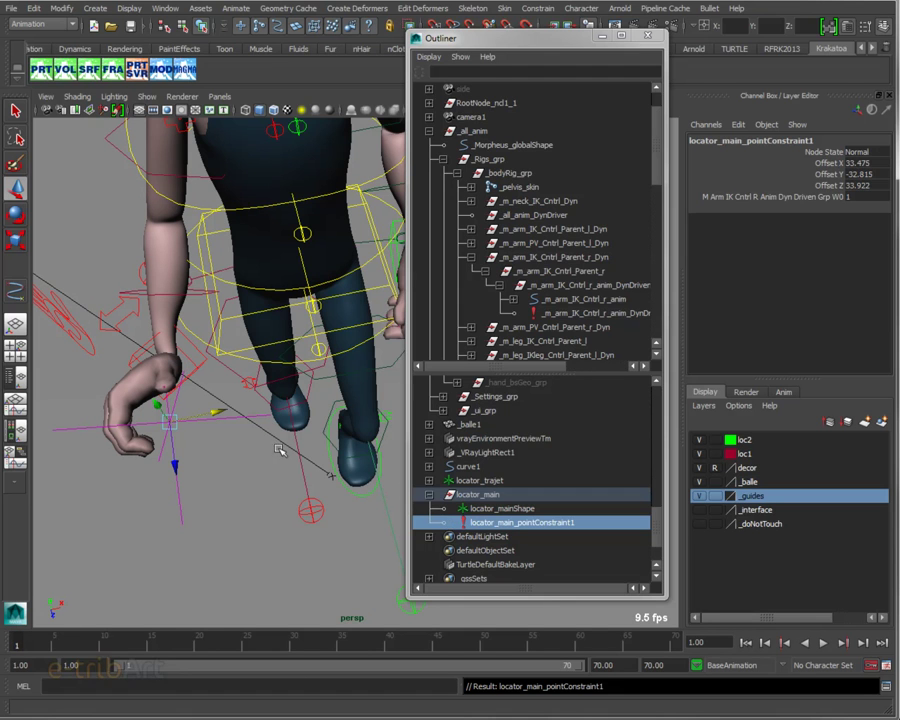
pyautogui.click(146, 253)
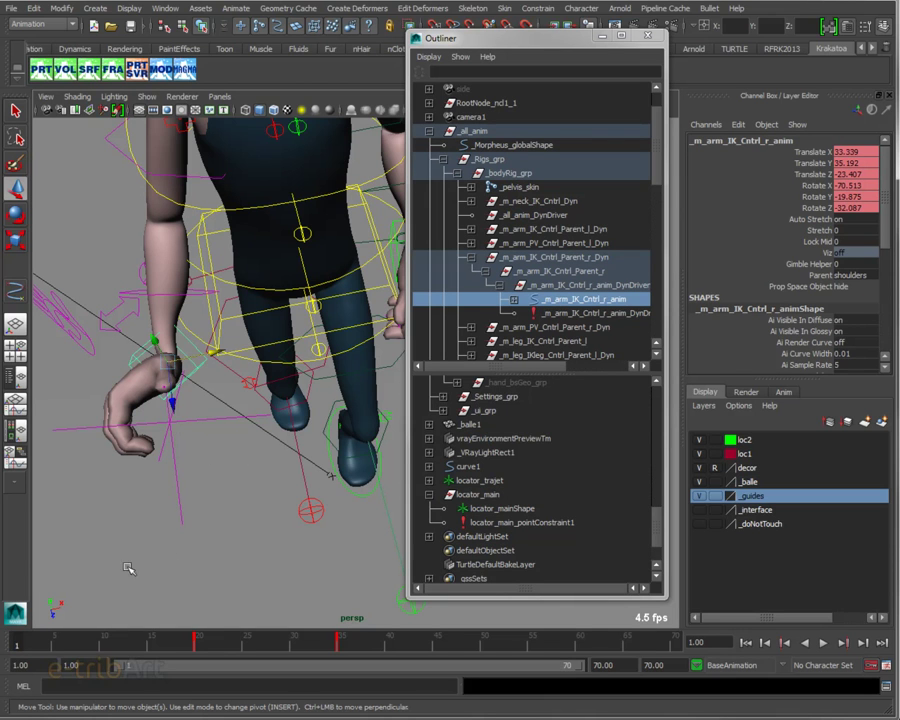
# Step: At frame 25, trial-rotate the right-arm IK control's wrist, then undo the change
pyautogui.hotkey('alt', 'v')
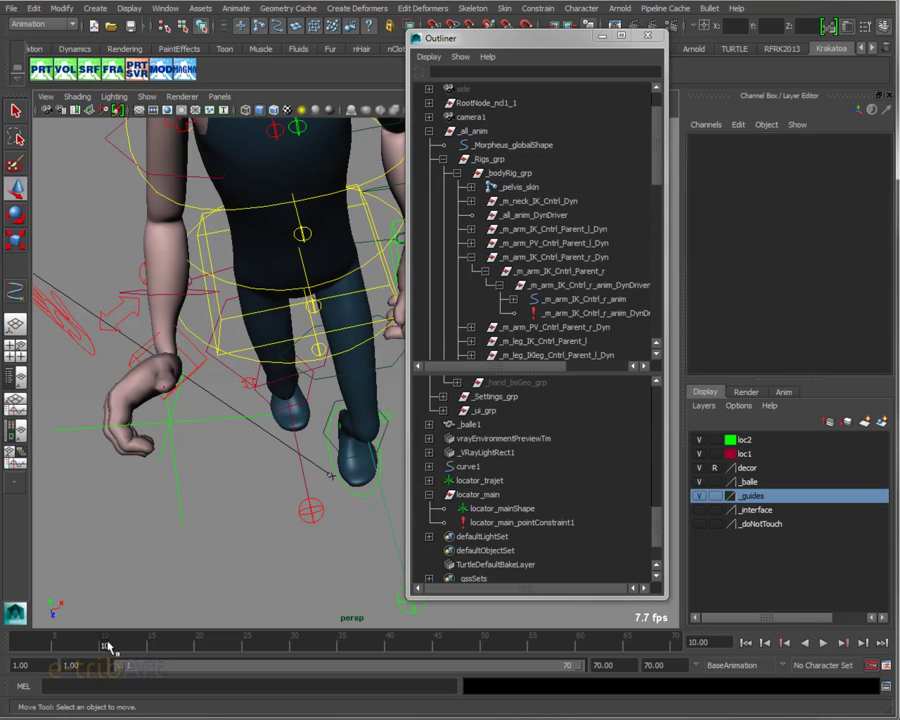
pyautogui.moveTo(101, 648)
pyautogui.mouseDown()
pyautogui.moveTo(261, 647)
pyautogui.moveTo(36, 643)
pyautogui.moveTo(270, 645)
pyautogui.moveTo(250, 645)
pyautogui.mouseUp()
pyautogui.keyDown('alt'); pyautogui.moveTo(197, 466); pyautogui.dragTo(288, 459); pyautogui.keyUp('alt')
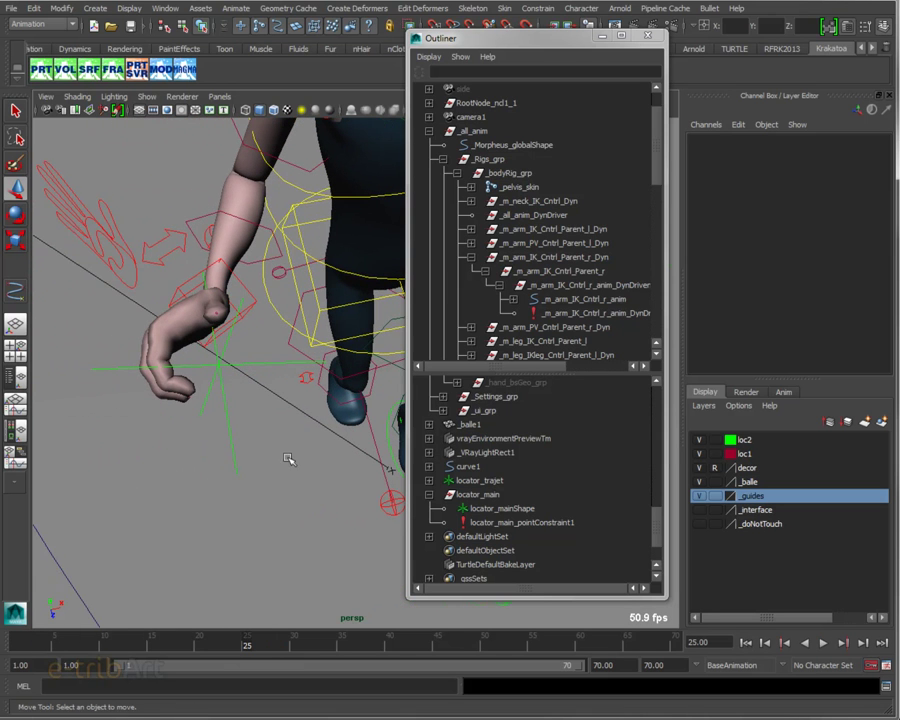
pyautogui.click(221, 364)
pyautogui.click(253, 300)
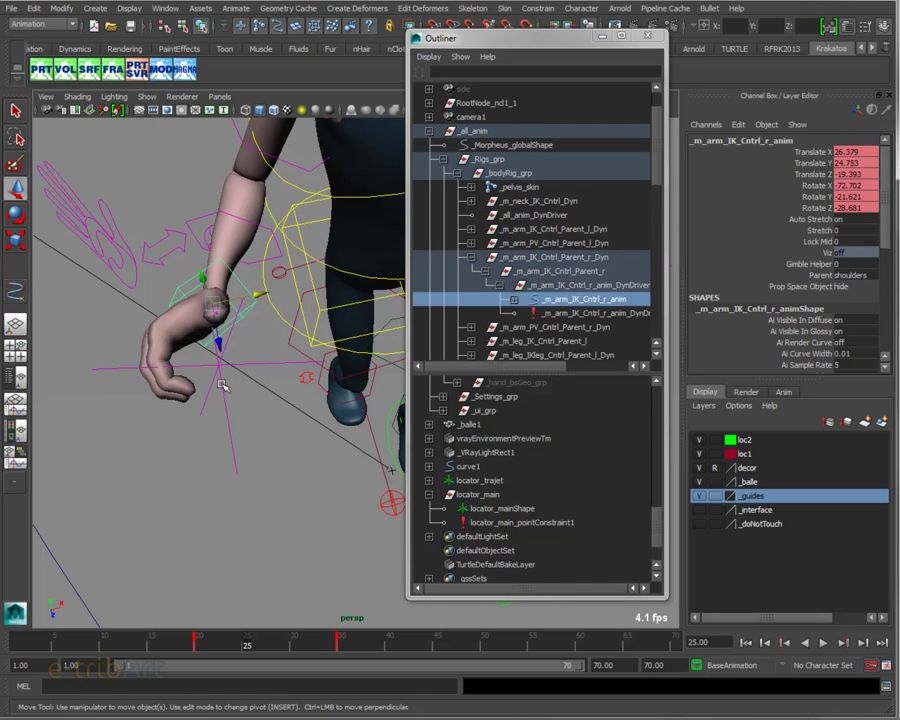
pyautogui.press('e')
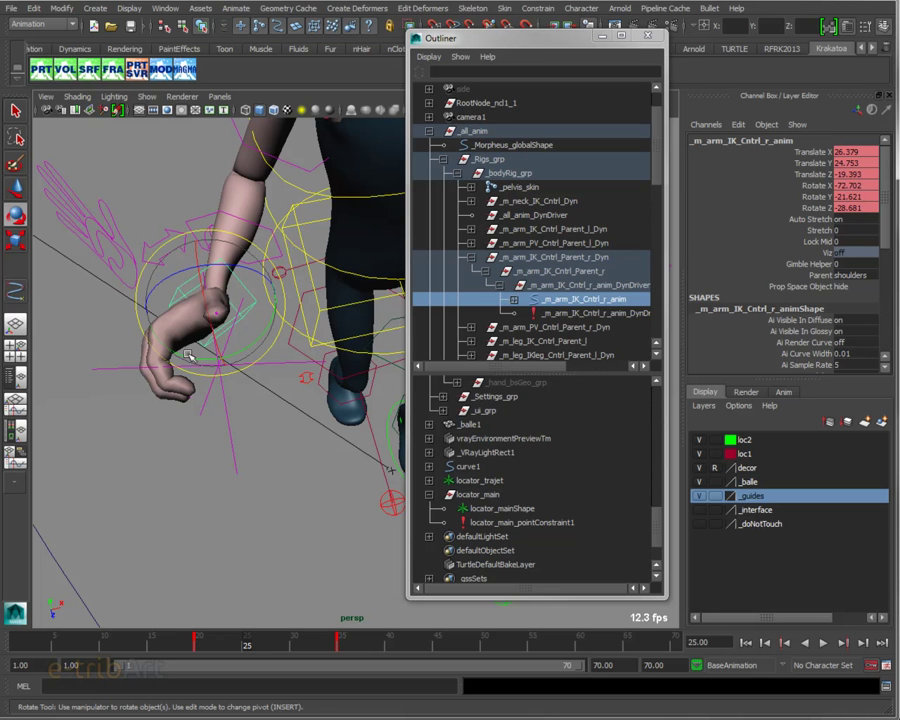
pyautogui.moveTo(187, 352)
pyautogui.mouseDown()
pyautogui.moveTo(185, 362)
pyautogui.moveTo(199, 366)
pyautogui.mouseUp()
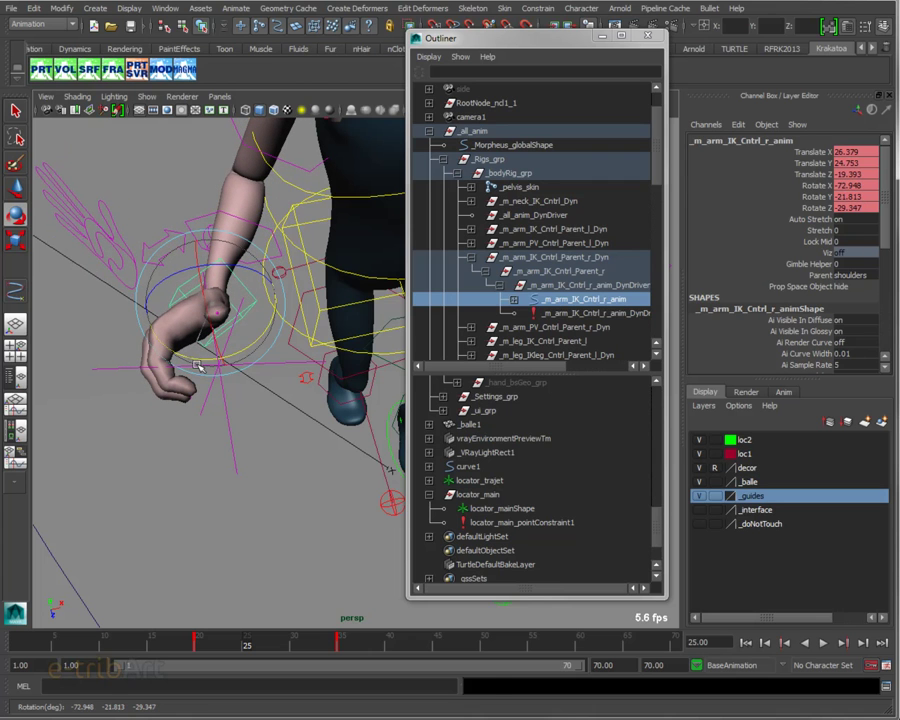
pyautogui.hotkey('shift', 'e')
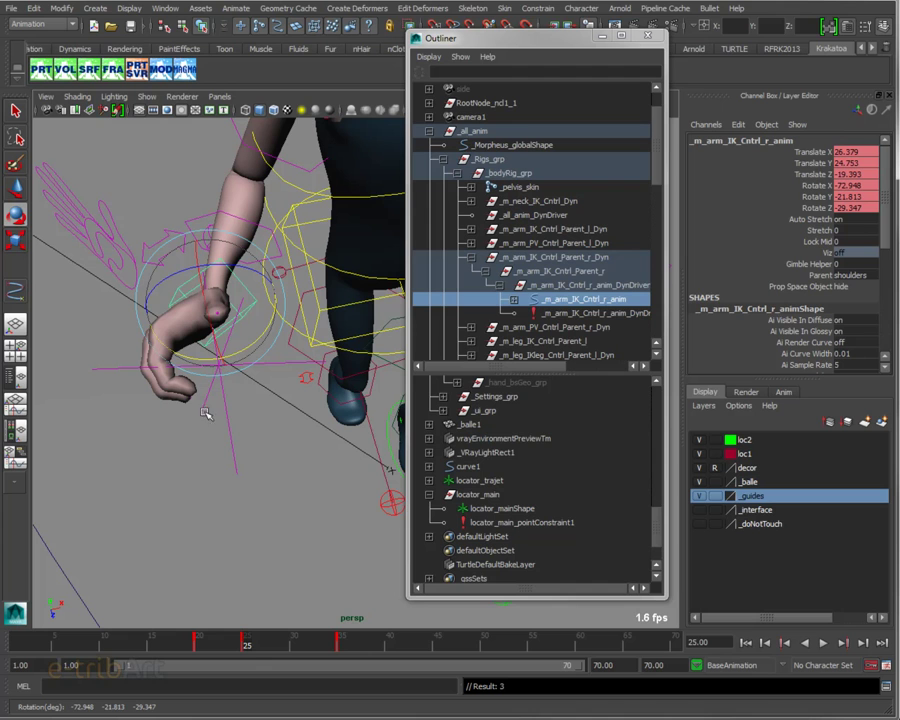
pyautogui.hotkey('ctrl', 'z')
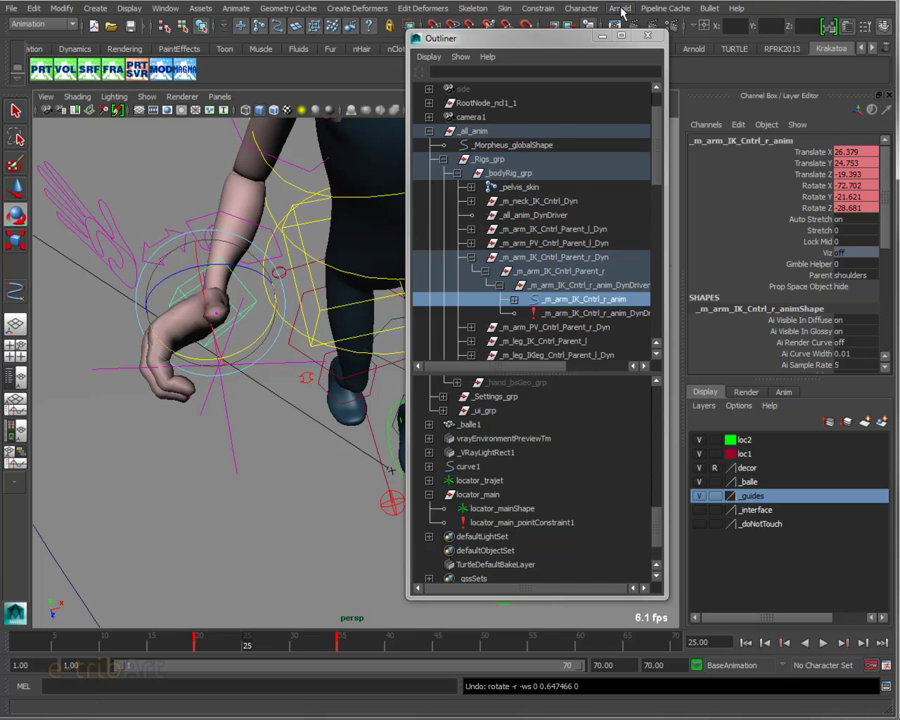
# Step: Select locator_main_pointConstraint1 in the Outliner and set the time to frame 1
pyautogui.click(538, 9)
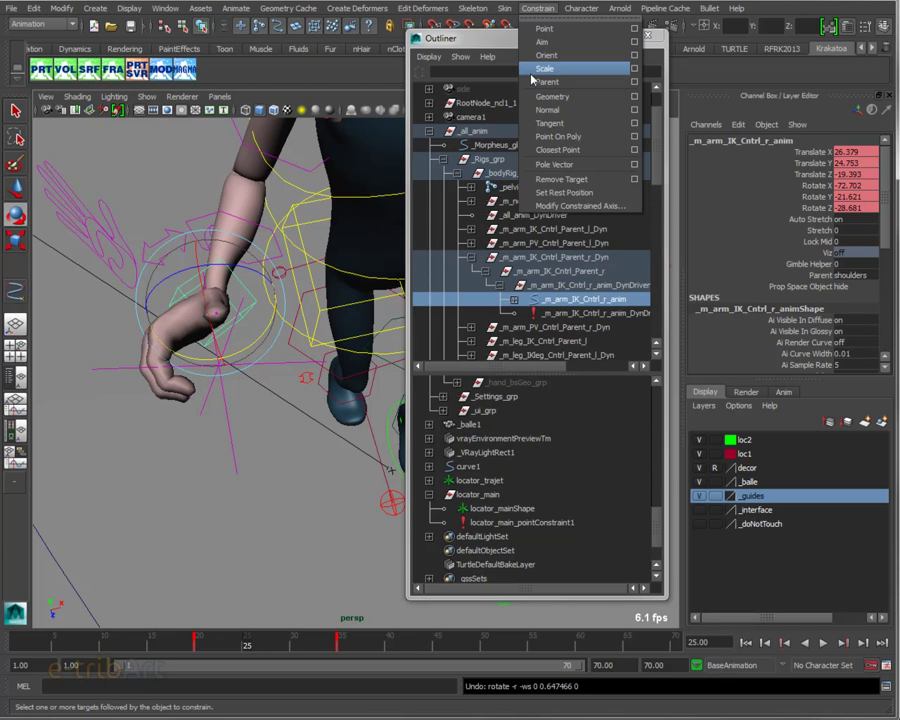
pyautogui.click(503, 528)
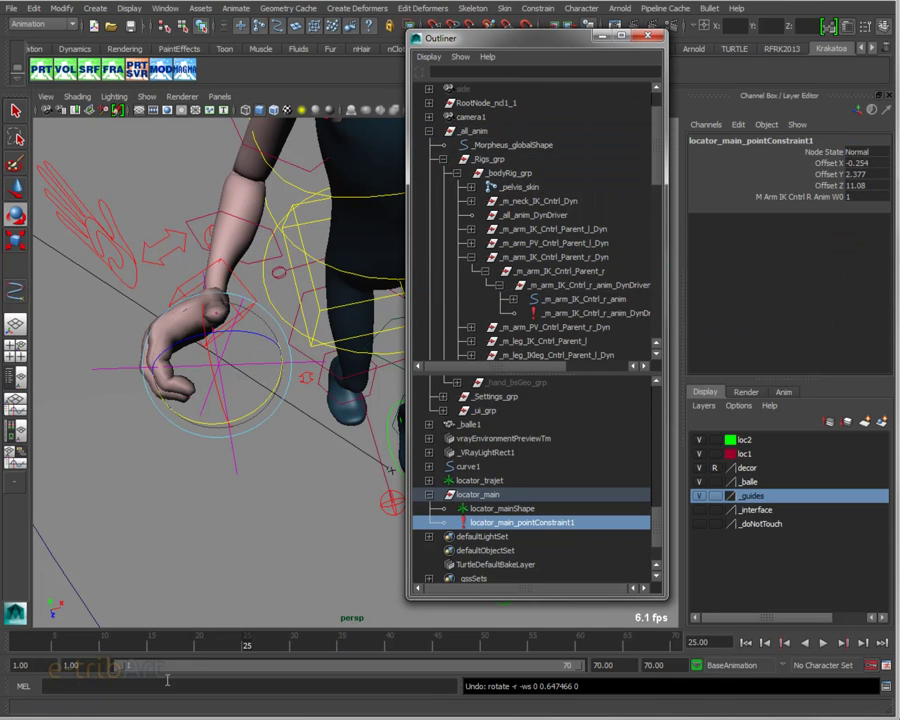
pyautogui.click(18, 645)
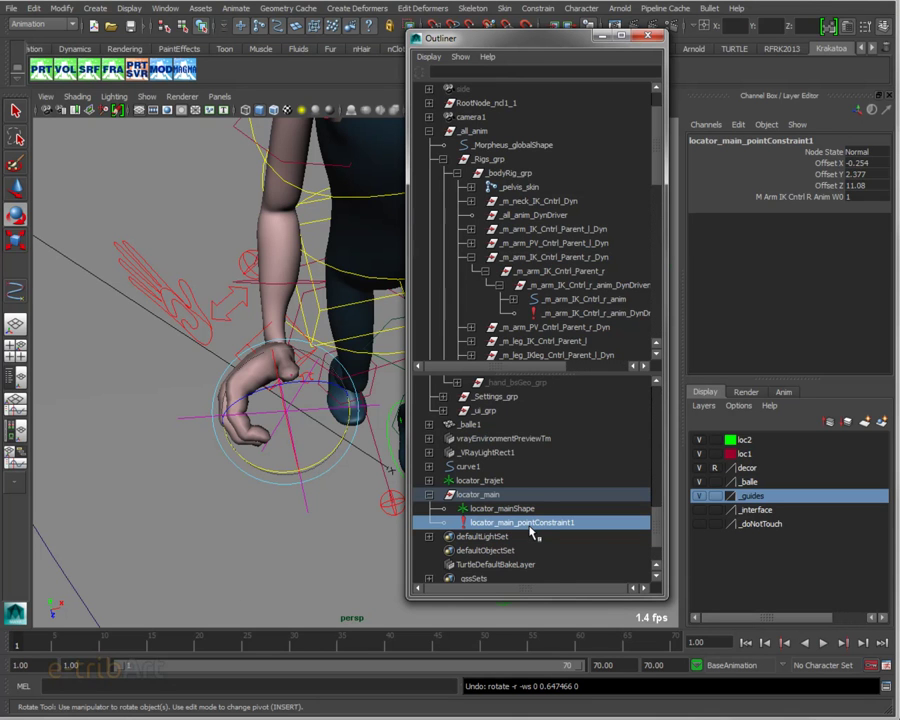
# Step: Delete locator_main's point constraint
pyautogui.press('Delete')
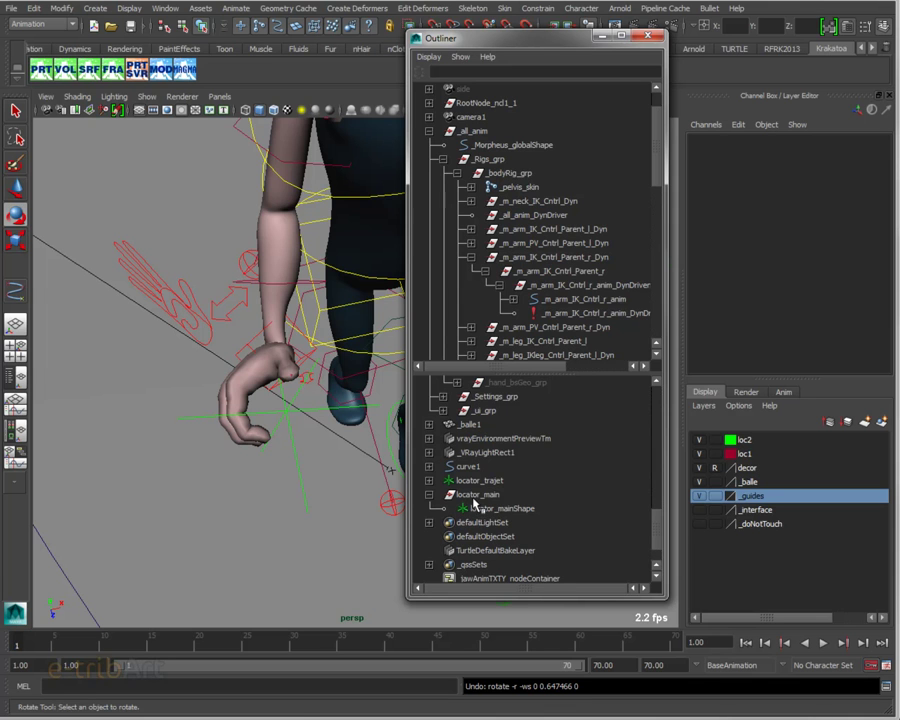
pyautogui.click(476, 495)
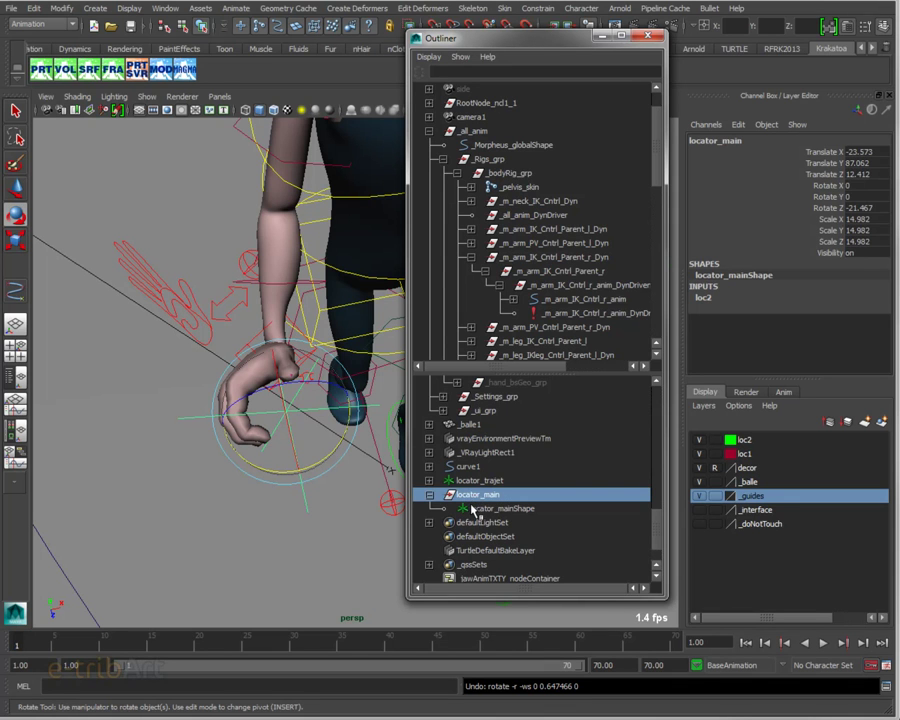
pyautogui.moveTo(476, 495); pyautogui.dragTo(560, 305, button='middle')
# Step: Select the right-arm IK control, then add locator_main to the selection
pyautogui.click(560, 305)
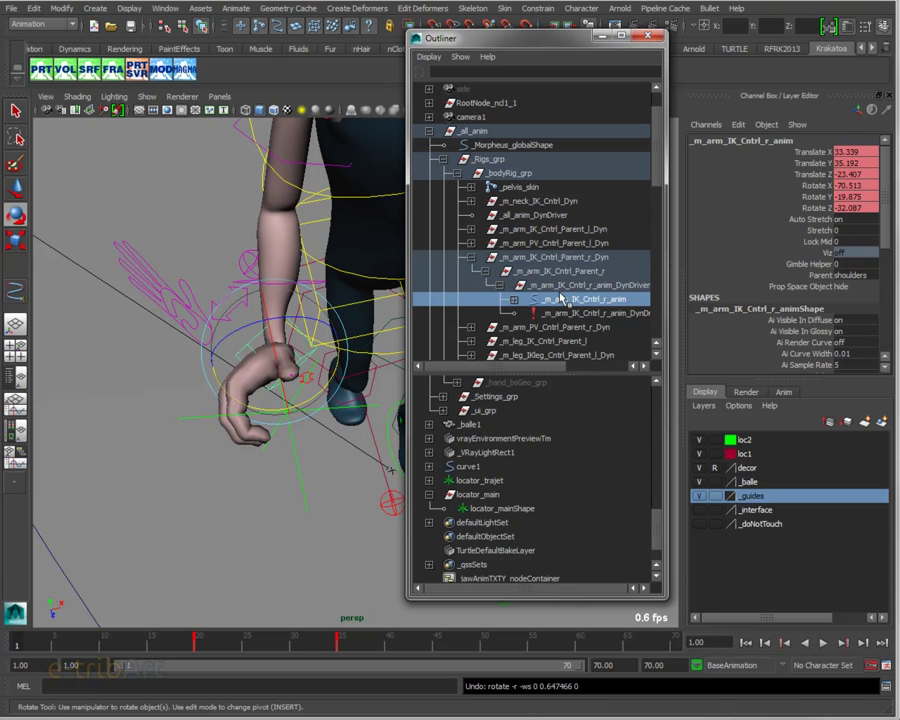
pyautogui.press('Up')
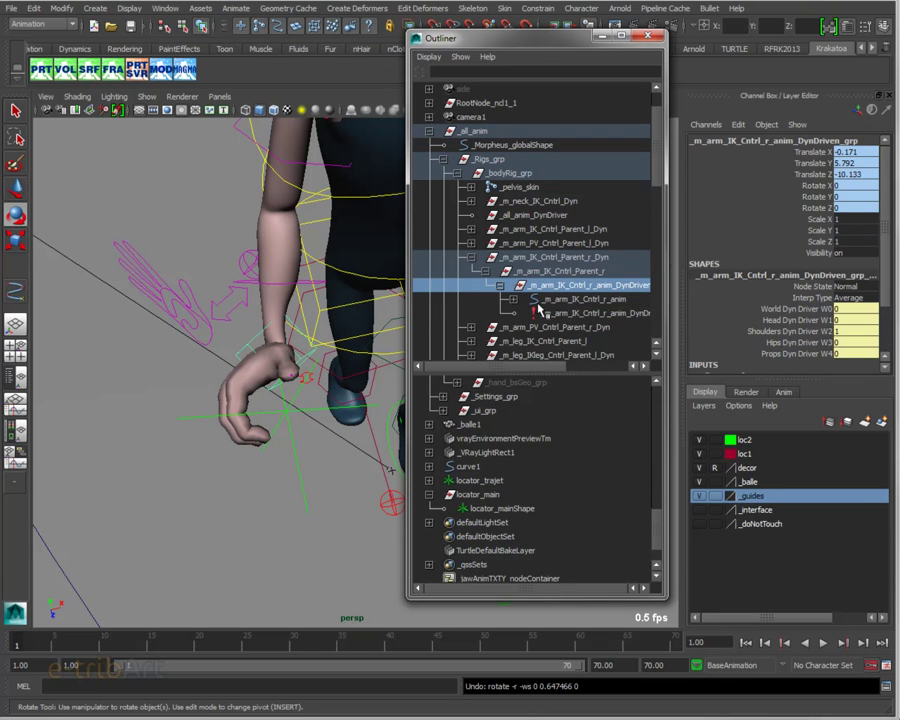
pyautogui.click(574, 301)
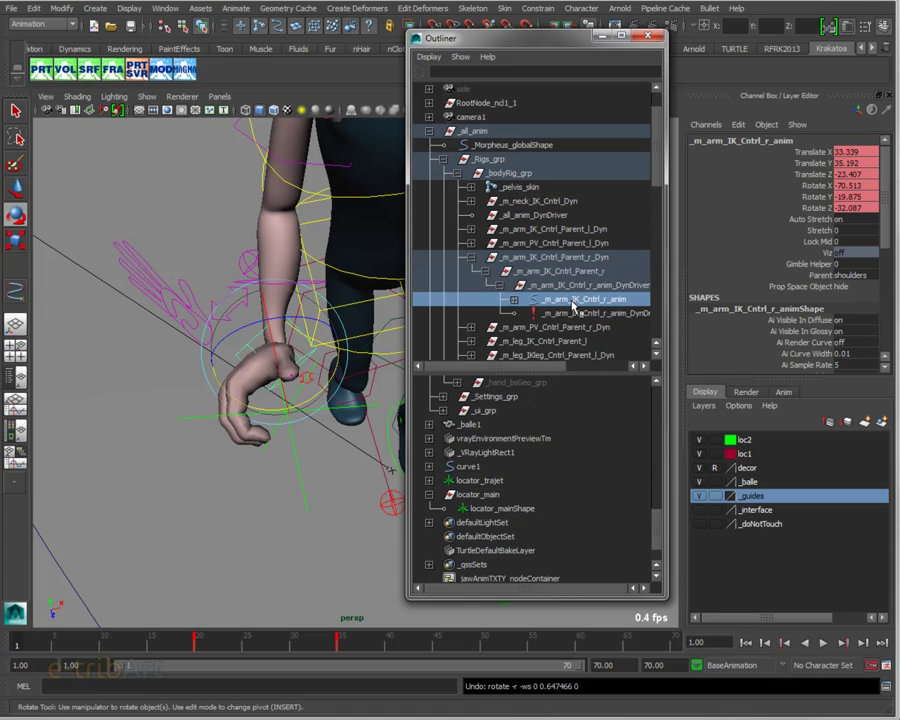
pyautogui.click(545, 287)
pyautogui.click(550, 300)
pyautogui.keyDown('ctrl'); pyautogui.click(472, 494); pyautogui.keyUp('ctrl')
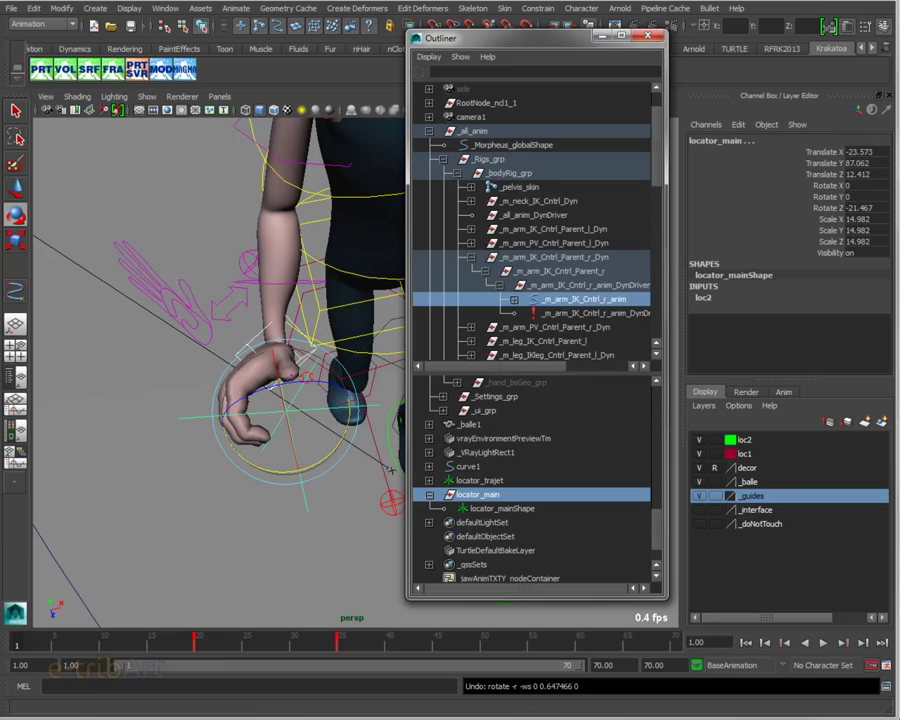
pyautogui.click(538, 8)
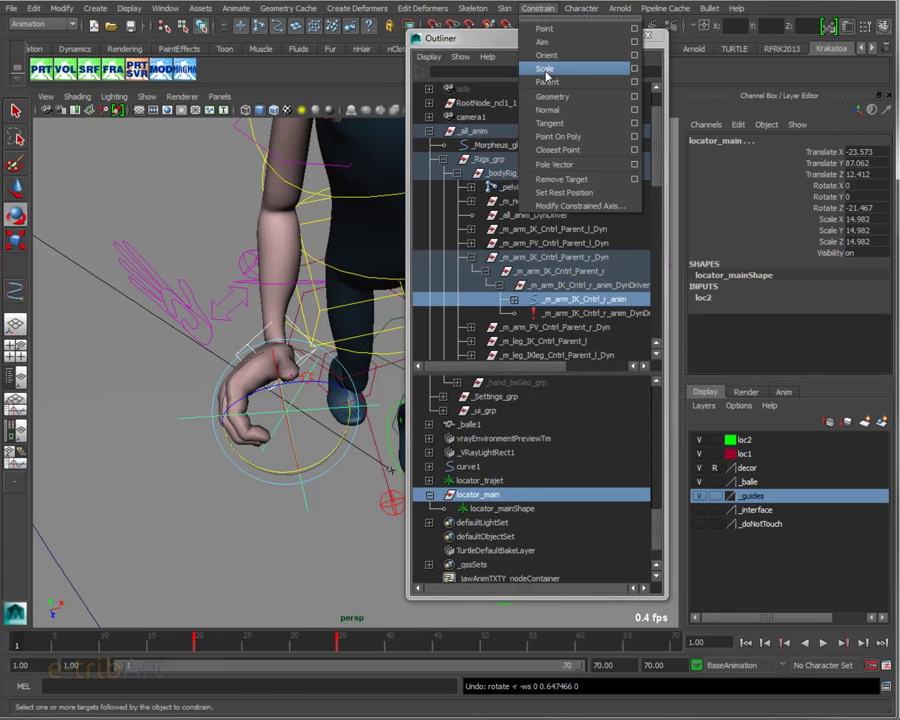
# Step: Parent-constrain locator_main to the arm IK control with Maintain offset on
pyautogui.click(636, 85)
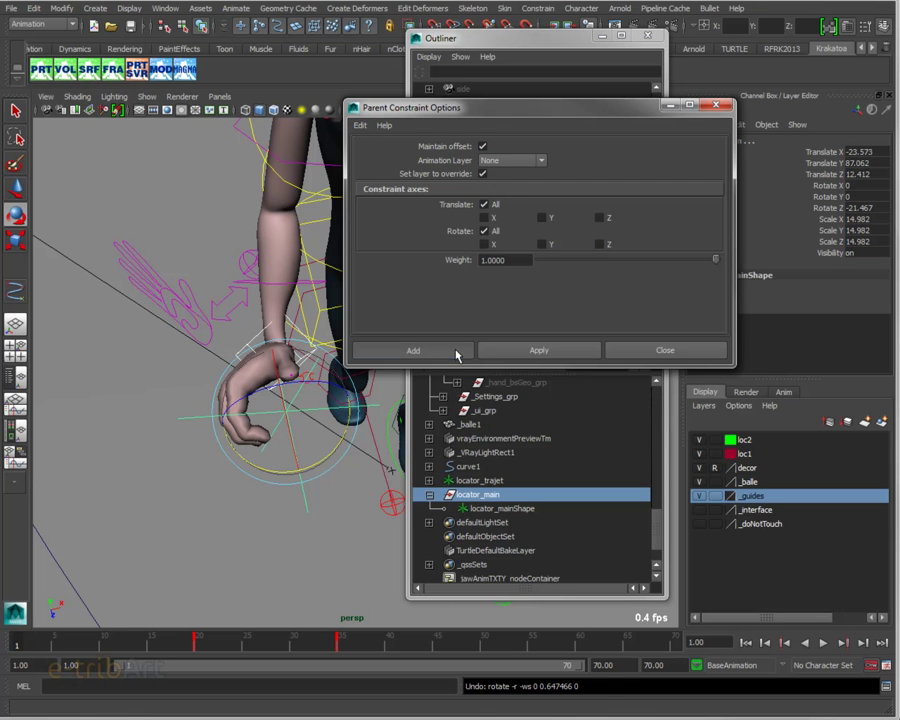
pyautogui.click(458, 352)
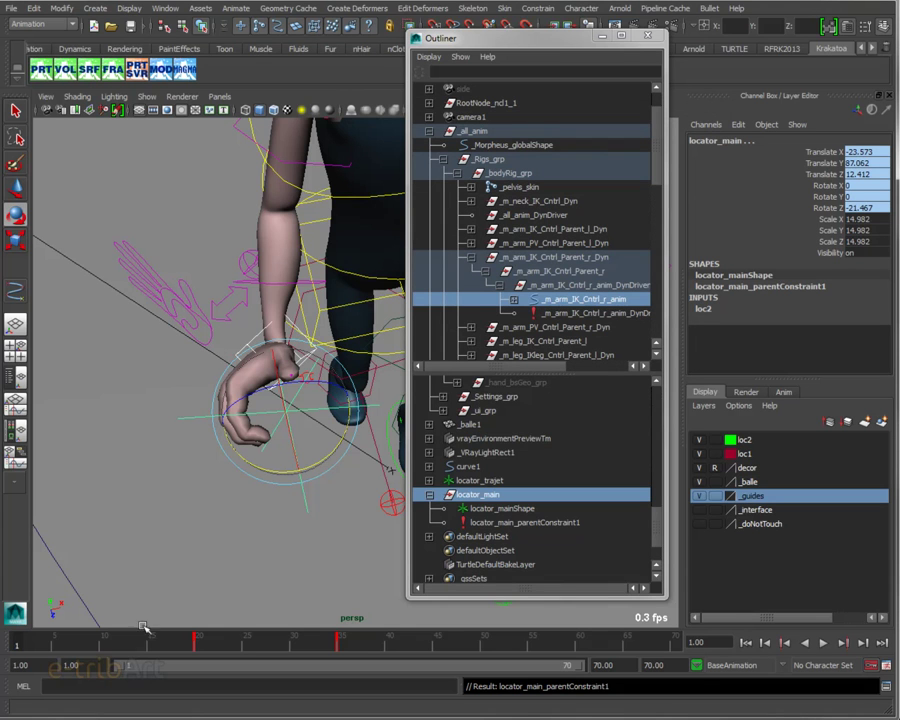
# Step: At frame 25, rotate the right-arm IK control to turn the hand, undoing the last turn
pyautogui.moveTo(16, 644)
pyautogui.mouseDown()
pyautogui.moveTo(279, 648)
pyautogui.moveTo(169, 648)
pyautogui.moveTo(249, 646)
pyautogui.mouseUp()
pyautogui.press('e')
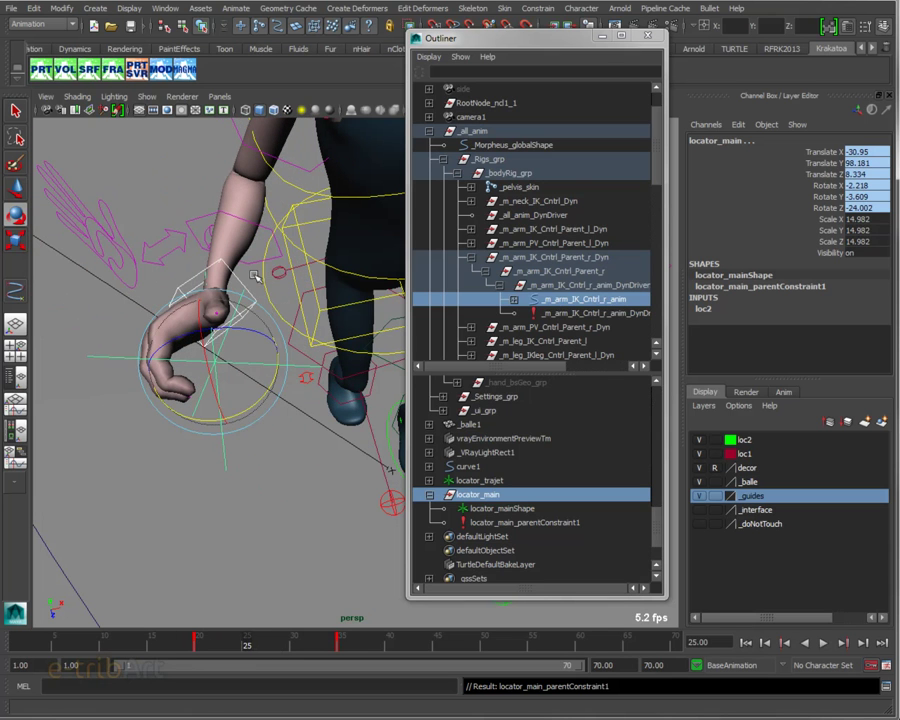
pyautogui.click(242, 282)
pyautogui.moveTo(257, 320)
pyautogui.mouseDown()
pyautogui.moveTo(230, 344)
pyautogui.moveTo(270, 350)
pyautogui.moveTo(272, 340)
pyautogui.moveTo(249, 325)
pyautogui.moveTo(210, 338)
pyautogui.moveTo(259, 325)
pyautogui.moveTo(241, 330)
pyautogui.mouseUp()
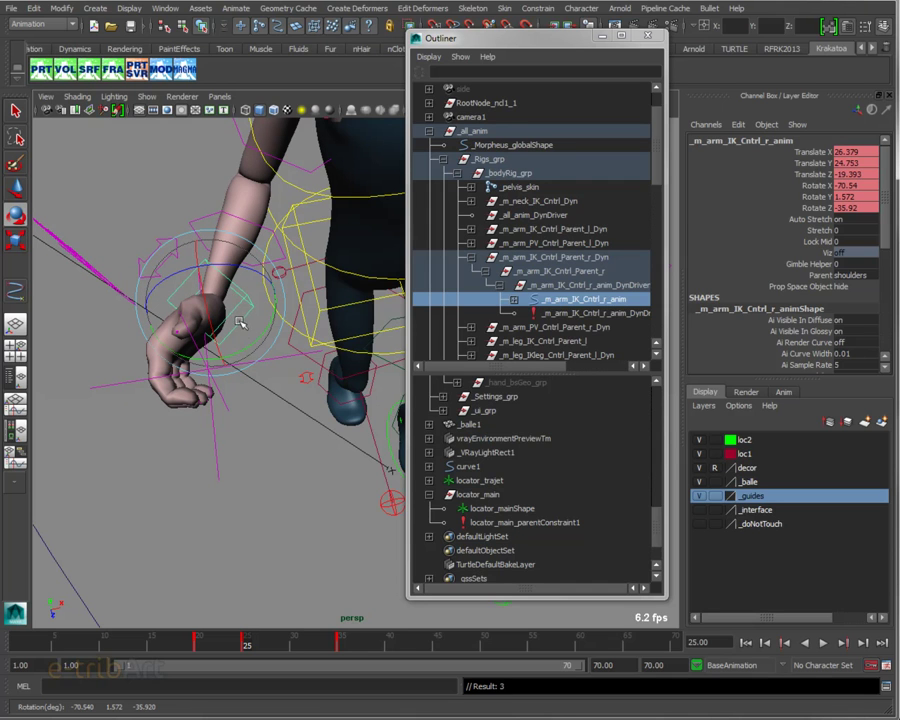
pyautogui.moveTo(215, 305)
pyautogui.mouseDown()
pyautogui.moveTo(249, 345)
pyautogui.moveTo(257, 325)
pyautogui.moveTo(278, 331)
pyautogui.moveTo(230, 333)
pyautogui.moveTo(250, 322)
pyautogui.moveTo(271, 349)
pyautogui.moveTo(251, 358)
pyautogui.moveTo(238, 343)
pyautogui.moveTo(249, 362)
pyautogui.mouseUp()
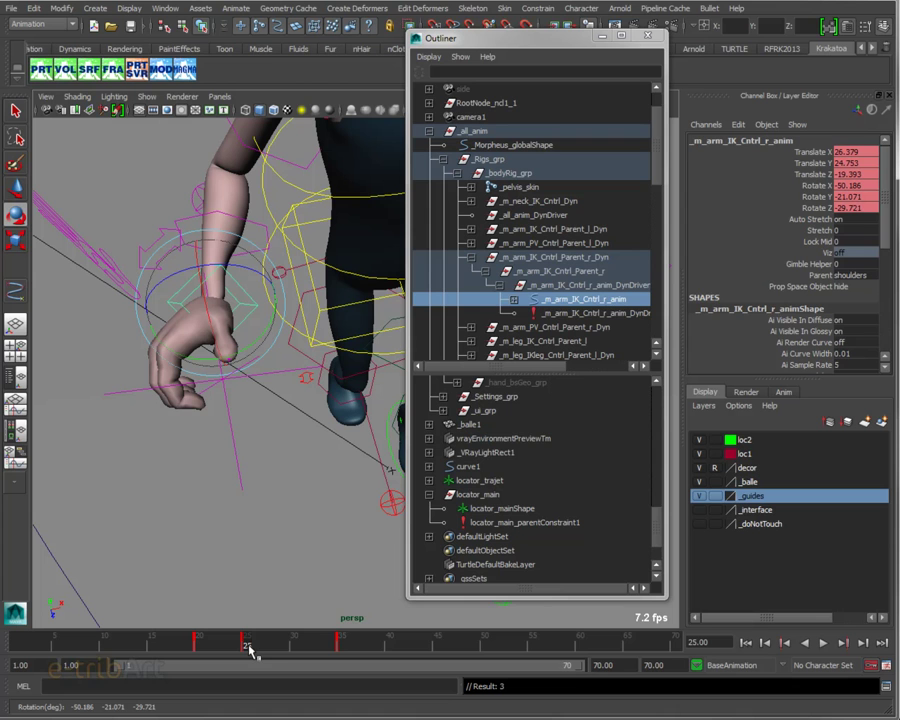
pyautogui.hotkey('ctrl', 'z')
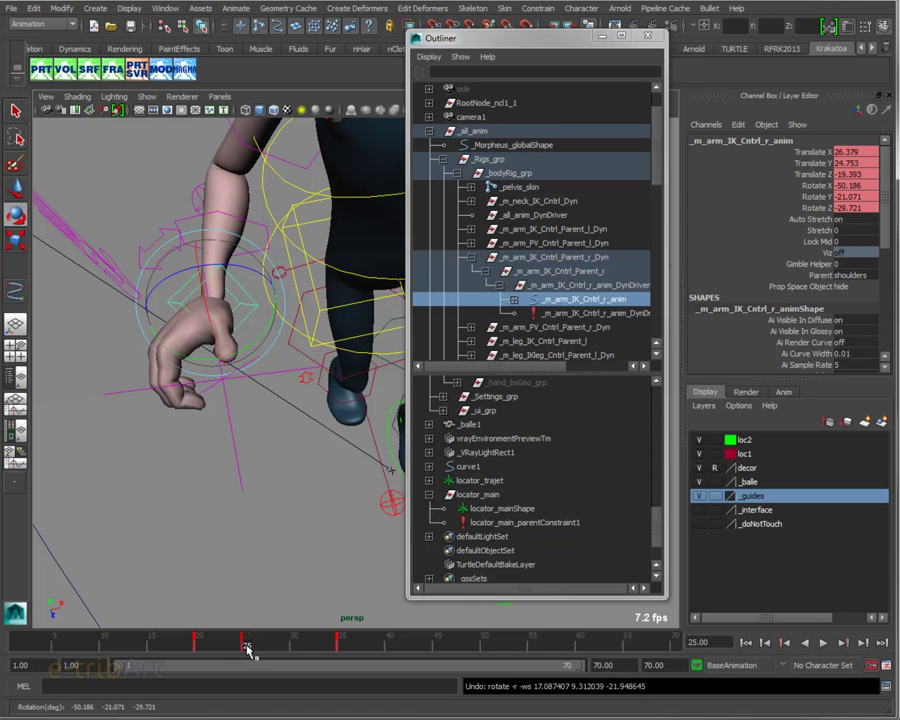
# Step: Return to frame 1, orbit to a frontal full-body view, and move the Outliner aside
pyautogui.moveTo(249, 651); pyautogui.dragTo(15, 651)
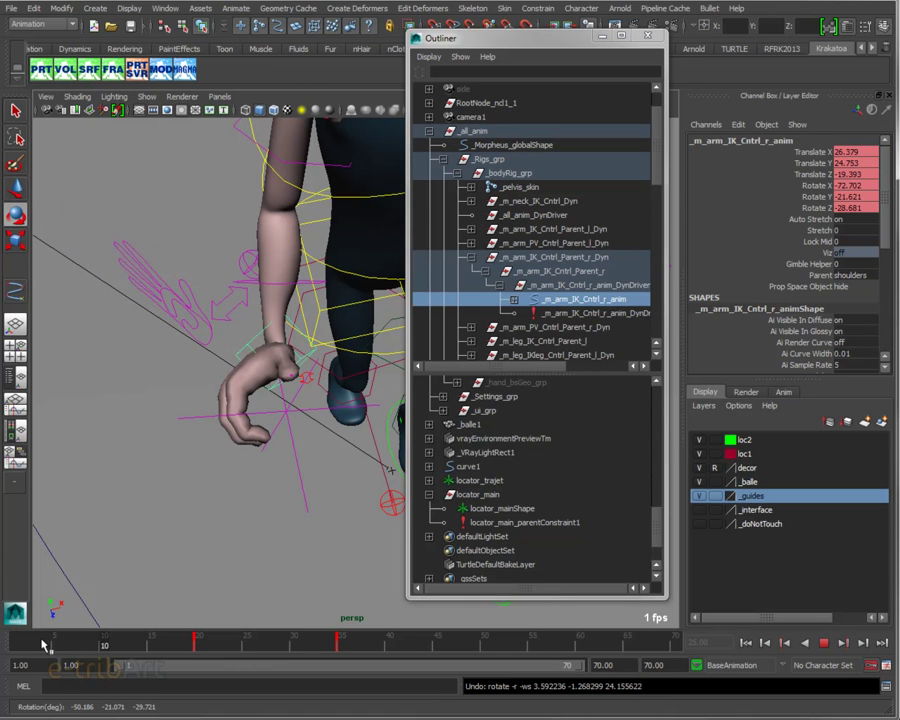
pyautogui.keyDown('alt'); pyautogui.moveTo(287, 345); pyautogui.dragTo(270, 360); pyautogui.keyUp('alt')
pyautogui.keyDown('alt'); pyautogui.moveTo(270, 360); pyautogui.dragTo(266, 372, button='right'); pyautogui.keyUp('alt')
pyautogui.moveTo(266, 372)
pyautogui.keyDown('alt'); pyautogui.mouseDown(button='middle')
pyautogui.moveTo(134, 416)
pyautogui.moveTo(152, 401)
pyautogui.mouseUp(button='middle'); pyautogui.keyUp('alt')
pyautogui.moveTo(152, 401)
pyautogui.keyDown('alt'); pyautogui.mouseDown()
pyautogui.moveTo(281, 402)
pyautogui.moveTo(225, 412)
pyautogui.mouseUp(); pyautogui.keyUp('alt')
pyautogui.moveTo(472, 44); pyautogui.dragTo(786, 86)
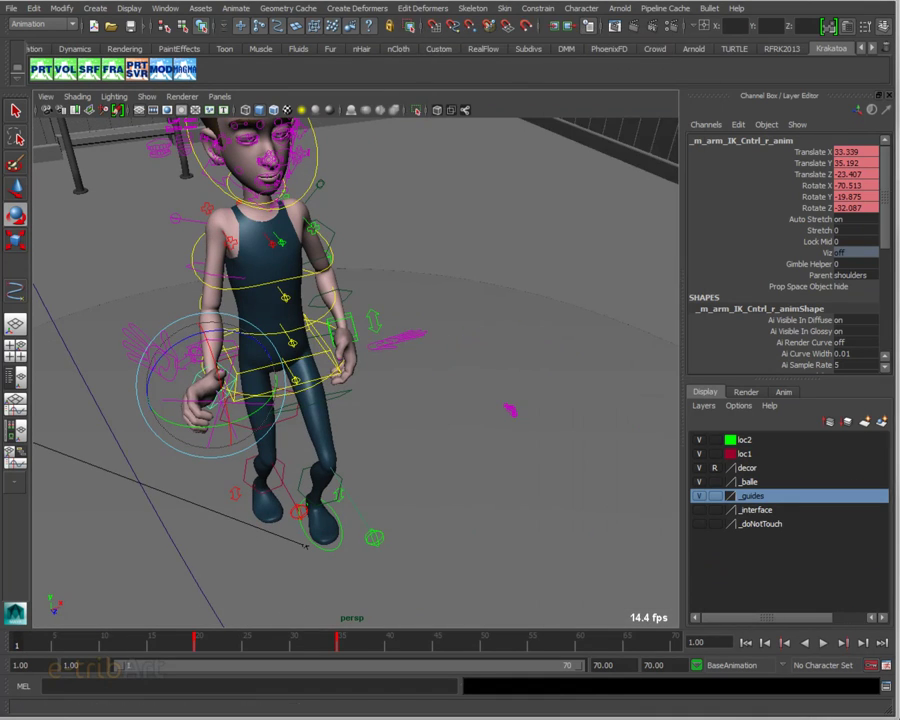
# Step: Pull the view back to show the orange ball and scrub the timeline forward to frame 35
pyautogui.keyDown('alt'); pyautogui.moveTo(520, 332); pyautogui.dragTo(506, 340); pyautogui.keyUp('alt')
pyautogui.moveTo(506, 340)
pyautogui.keyDown('alt'); pyautogui.mouseDown(button='middle')
pyautogui.moveTo(426, 350)
pyautogui.moveTo(388, 273)
pyautogui.mouseUp(button='middle'); pyautogui.keyUp('alt')
pyautogui.moveTo(388, 273)
pyautogui.keyDown('alt'); pyautogui.mouseDown()
pyautogui.moveTo(392, 283)
pyautogui.moveTo(410, 280)
pyautogui.mouseUp(); pyautogui.keyUp('alt')
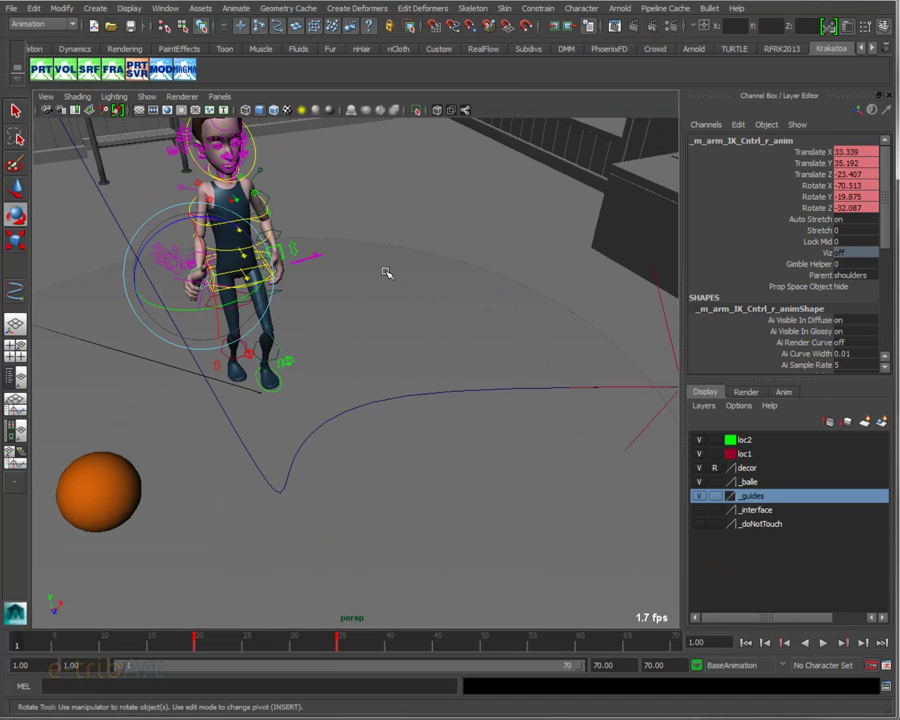
pyautogui.scroll(-3, 405, 286)
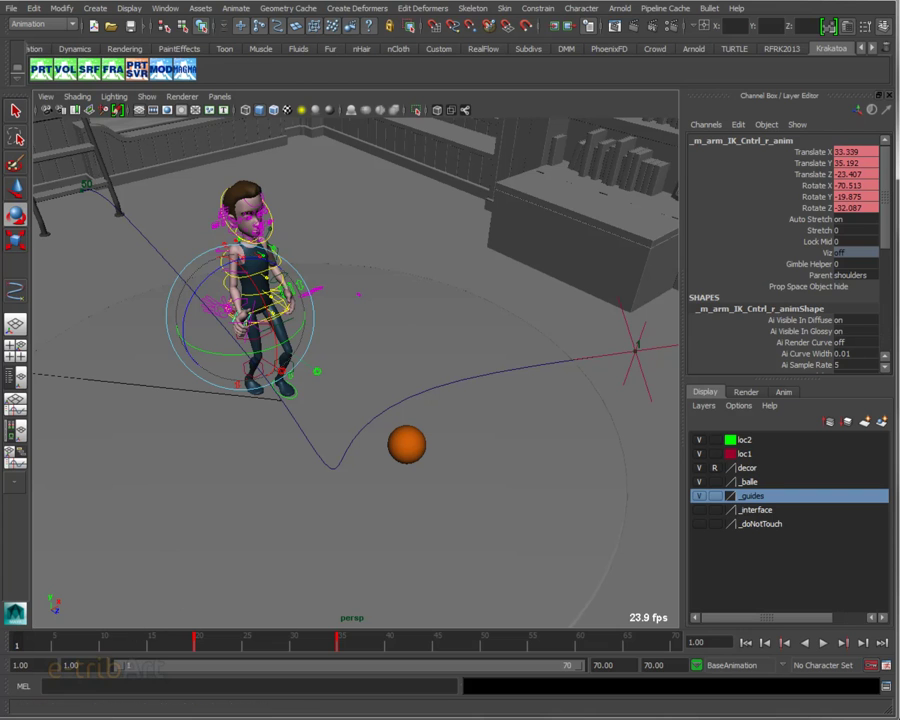
pyautogui.moveTo(20, 652); pyautogui.dragTo(351, 649)
# Step: Switch to the Rotate tool and tumble and zoom the view to centre on the character
pyautogui.press('e')
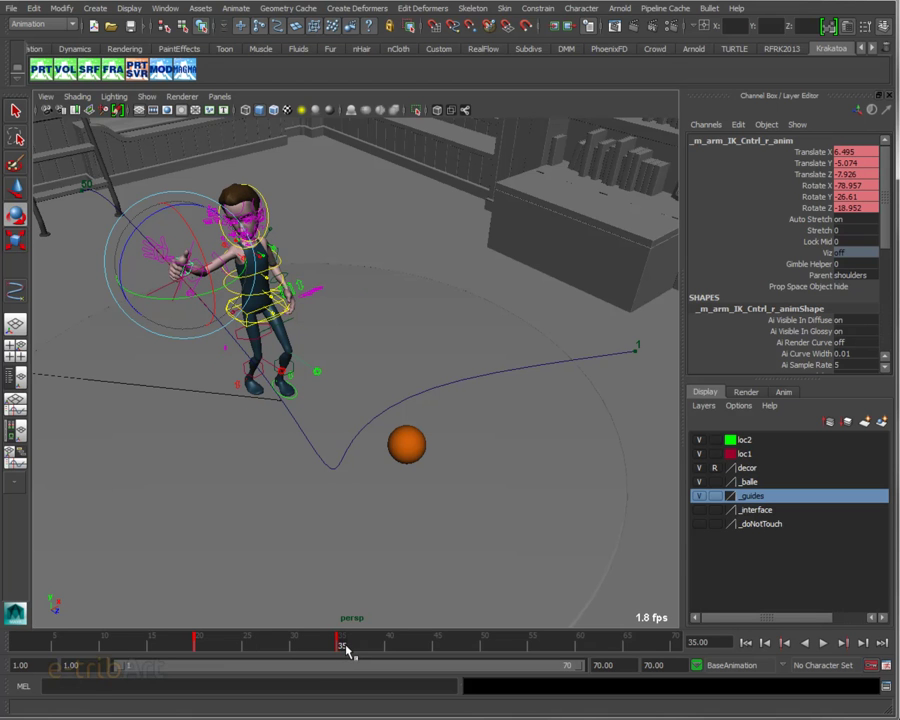
pyautogui.scroll(4, 201, 281)
pyautogui.scroll(3, 203, 290)
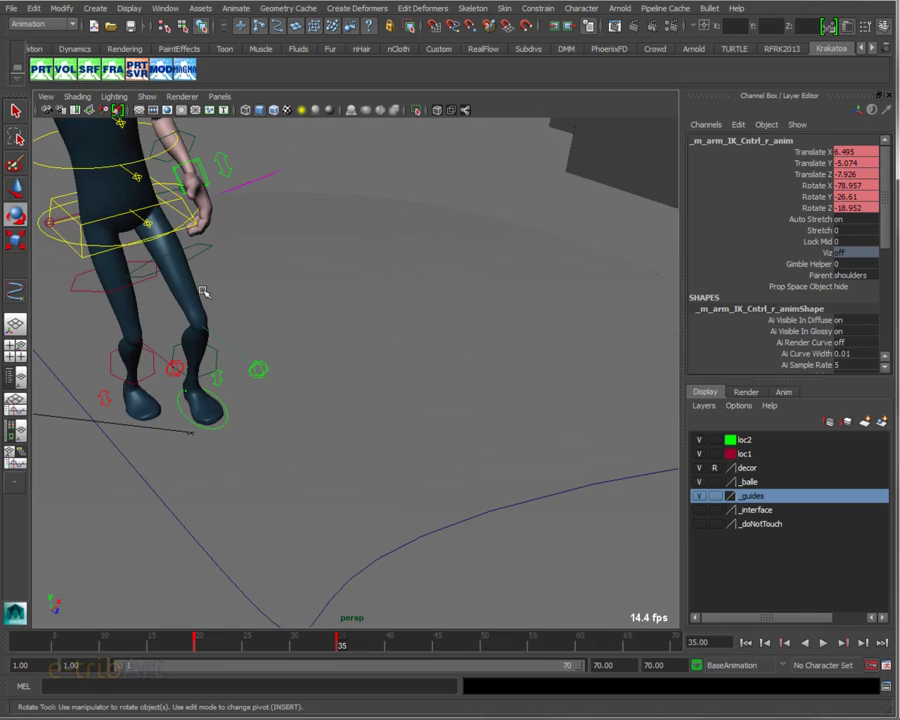
pyautogui.scroll(-3, 200, 300)
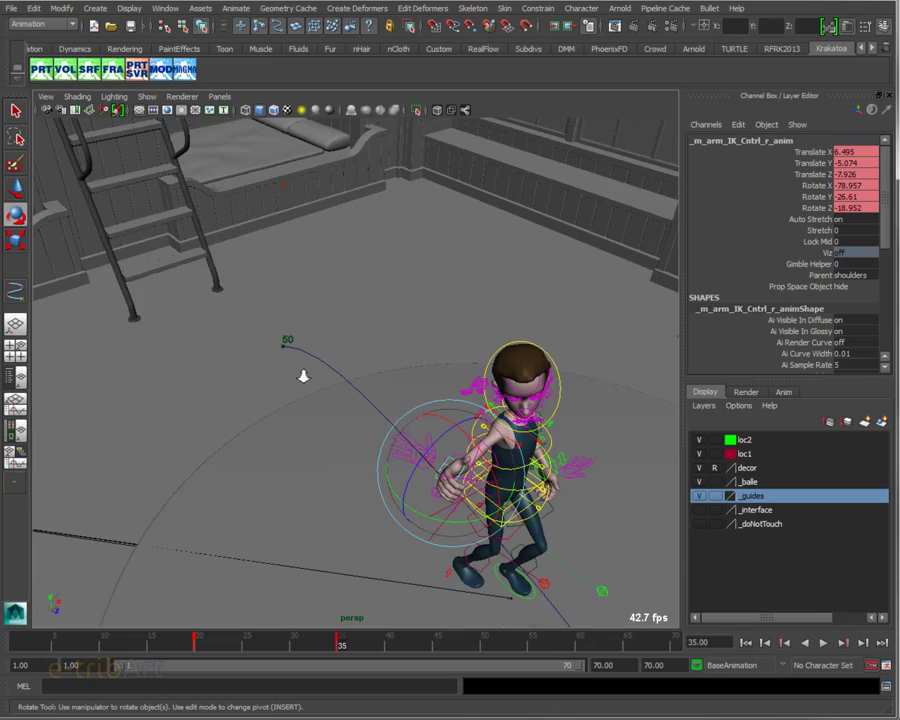
pyautogui.scroll(2, 340, 400)
pyautogui.keyDown('alt'); pyautogui.moveTo(380, 442); pyautogui.dragTo(228, 301, button='middle'); pyautogui.keyUp('alt')
pyautogui.keyDown('alt'); pyautogui.moveTo(228, 301); pyautogui.dragTo(261, 340); pyautogui.keyUp('alt')
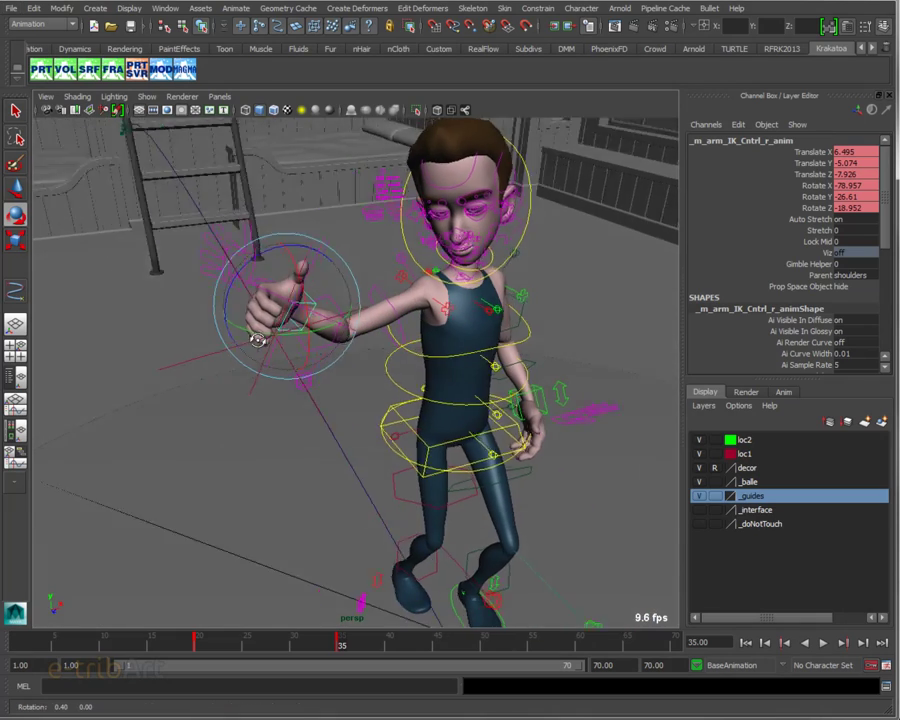
pyautogui.scroll(3, 322, 375)
pyautogui.moveTo(322, 375)
pyautogui.keyDown('alt'); pyautogui.mouseDown()
pyautogui.moveTo(283, 363)
pyautogui.moveTo(321, 416)
pyautogui.moveTo(321, 381)
pyautogui.moveTo(335, 390)
pyautogui.moveTo(321, 414)
pyautogui.mouseUp(); pyautogui.keyUp('alt')
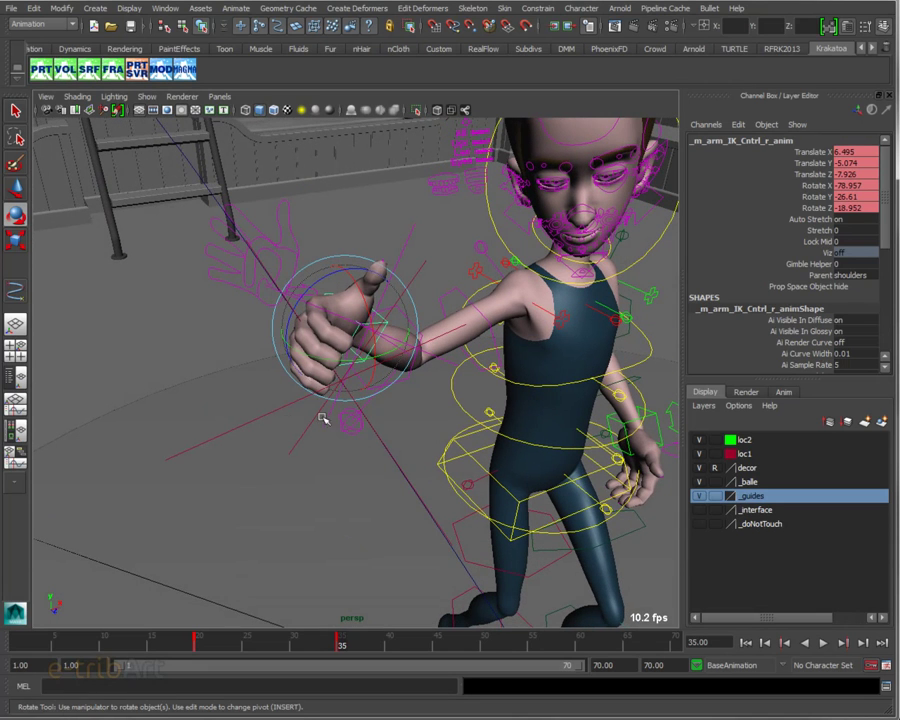
# Step: Inspect locator_trajet, locator_main, the right arm IK control and curve1 by selecting each in turn
pyautogui.click(262, 420)
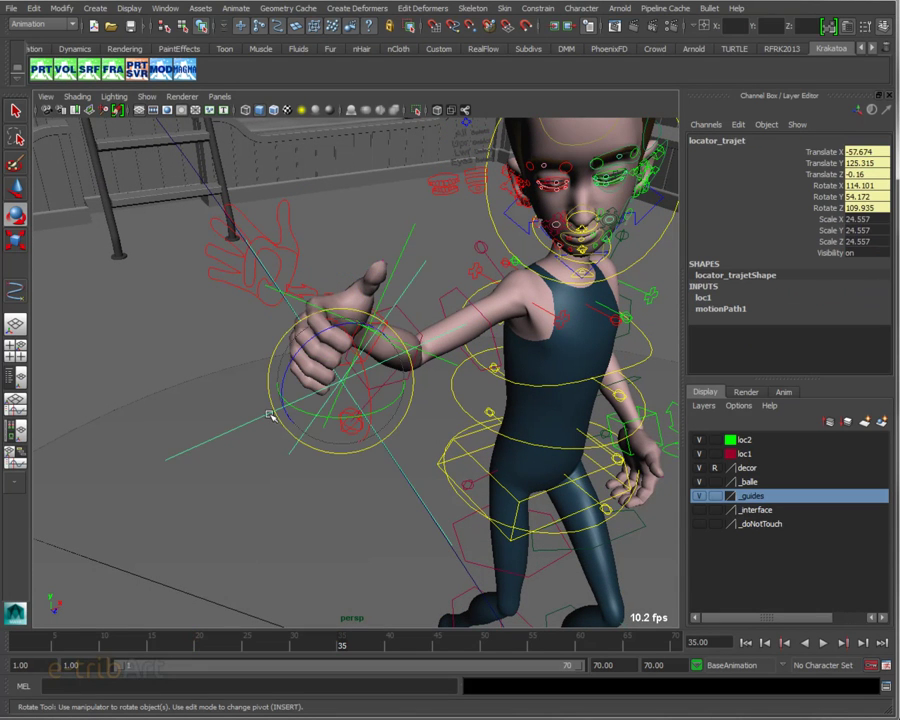
pyautogui.moveTo(331, 438)
pyautogui.keyDown('alt'); pyautogui.mouseDown()
pyautogui.moveTo(298, 435)
pyautogui.moveTo(304, 418)
pyautogui.mouseUp(); pyautogui.keyUp('alt')
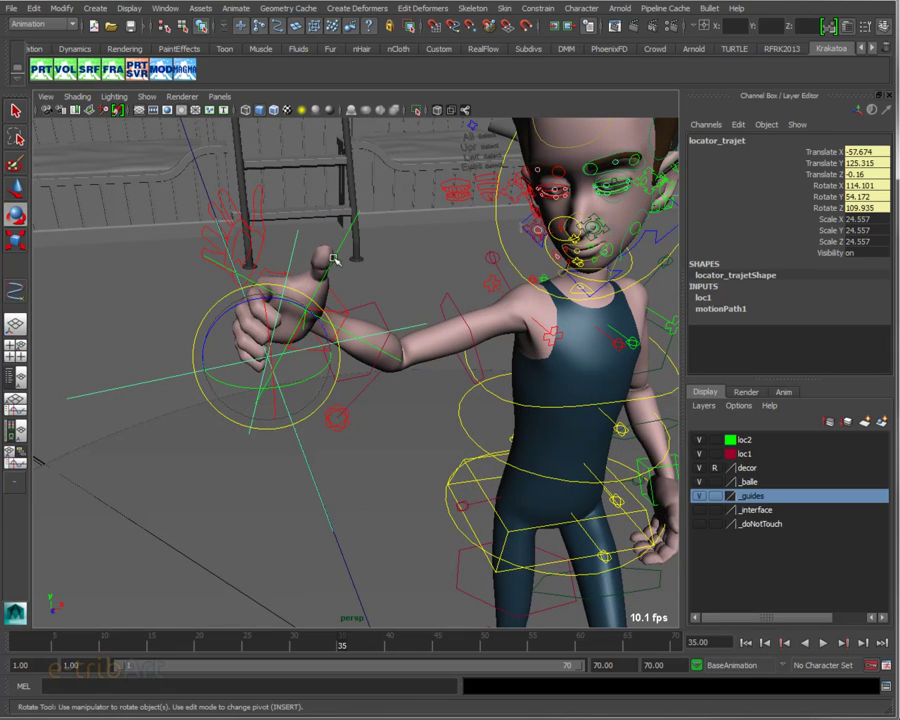
pyautogui.click(318, 295)
pyautogui.keyDown('alt'); pyautogui.moveTo(292, 410); pyautogui.dragTo(225, 438); pyautogui.keyUp('alt')
pyautogui.keyDown('alt'); pyautogui.moveTo(233, 438); pyautogui.dragTo(326, 407, button='middle'); pyautogui.keyUp('alt')
pyautogui.keyDown('alt'); pyautogui.moveTo(326, 407); pyautogui.dragTo(150, 352); pyautogui.keyUp('alt')
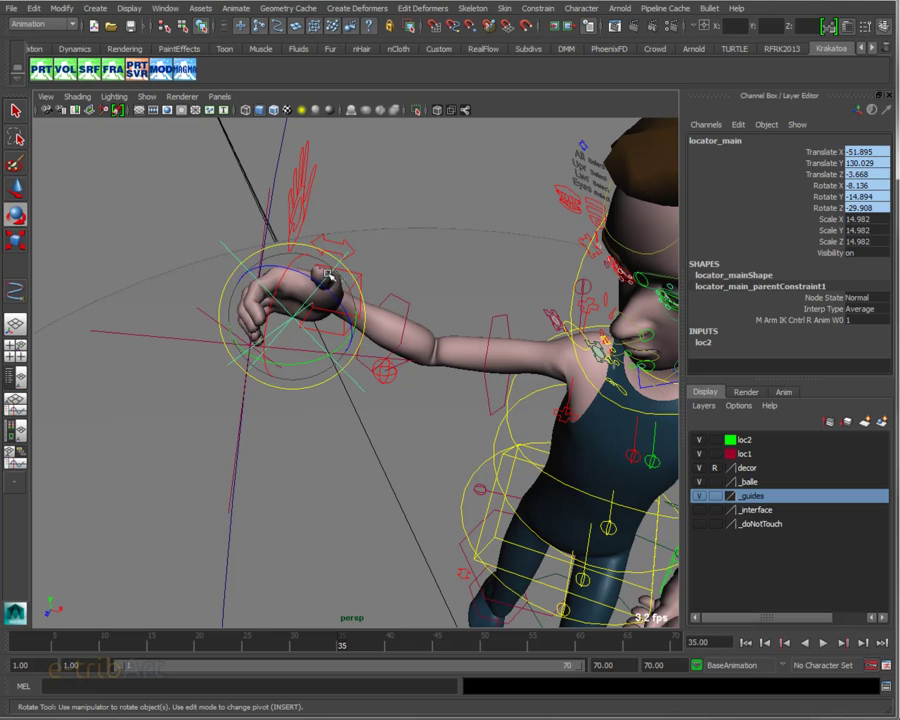
pyautogui.click(360, 276)
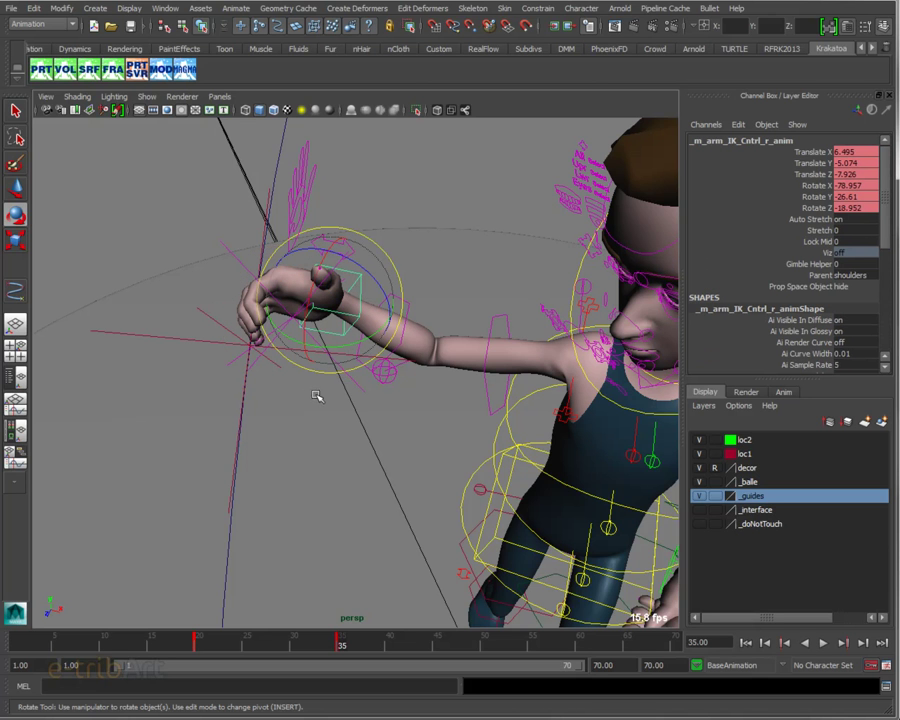
pyautogui.moveTo(289, 401)
pyautogui.keyDown('alt'); pyautogui.mouseDown()
pyautogui.moveTo(298, 418)
pyautogui.moveTo(307, 382)
pyautogui.moveTo(317, 412)
pyautogui.mouseUp(); pyautogui.keyUp('alt')
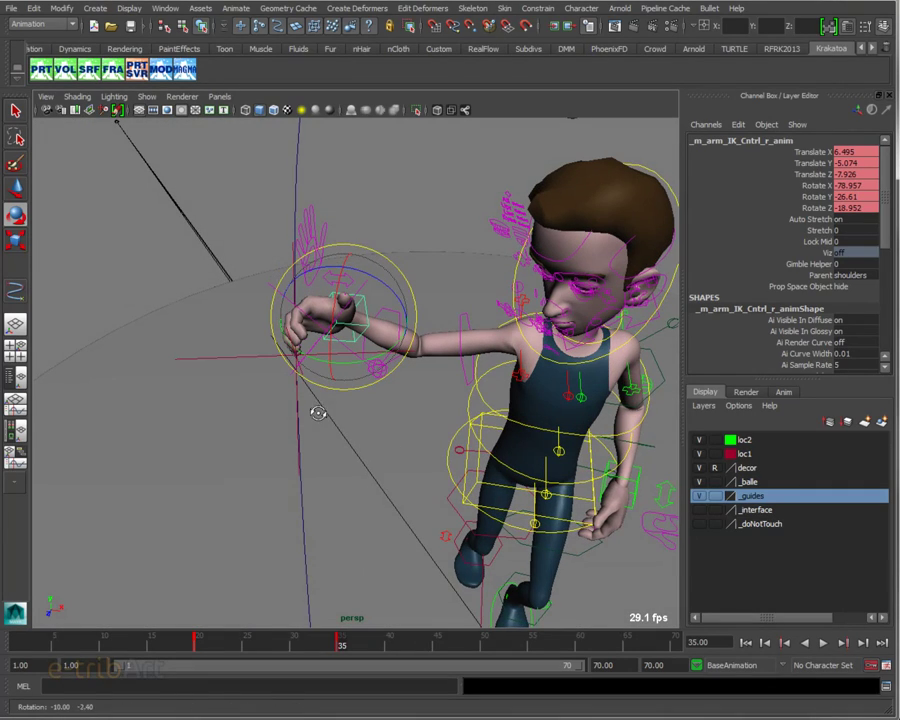
pyautogui.click(302, 507)
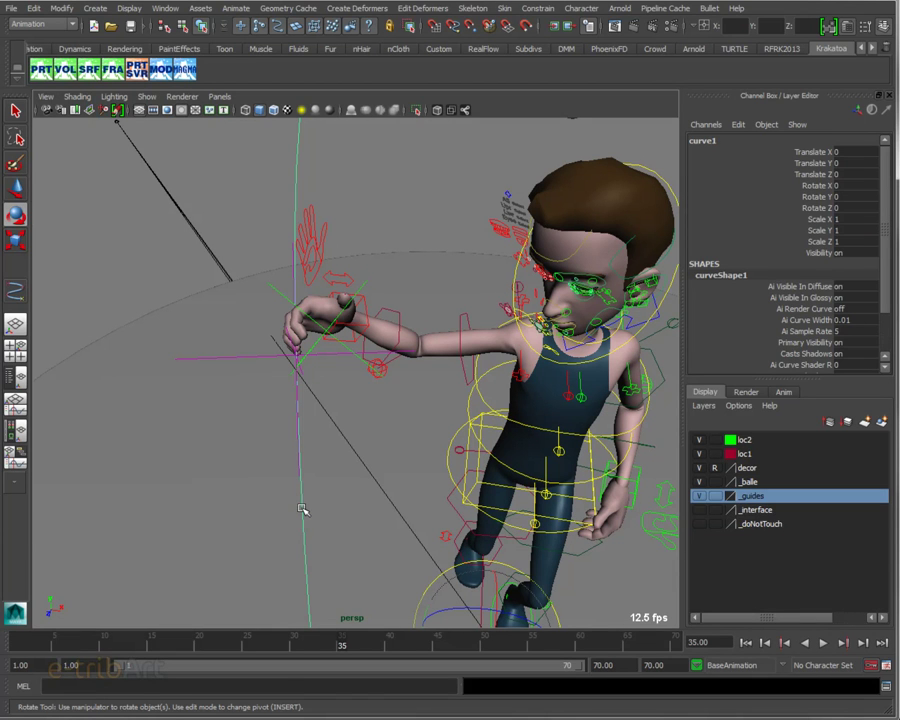
# Step: Put curve1 in Control Vertex mode and move its bottom CV to the right along X
pyautogui.rightClick(302, 453)
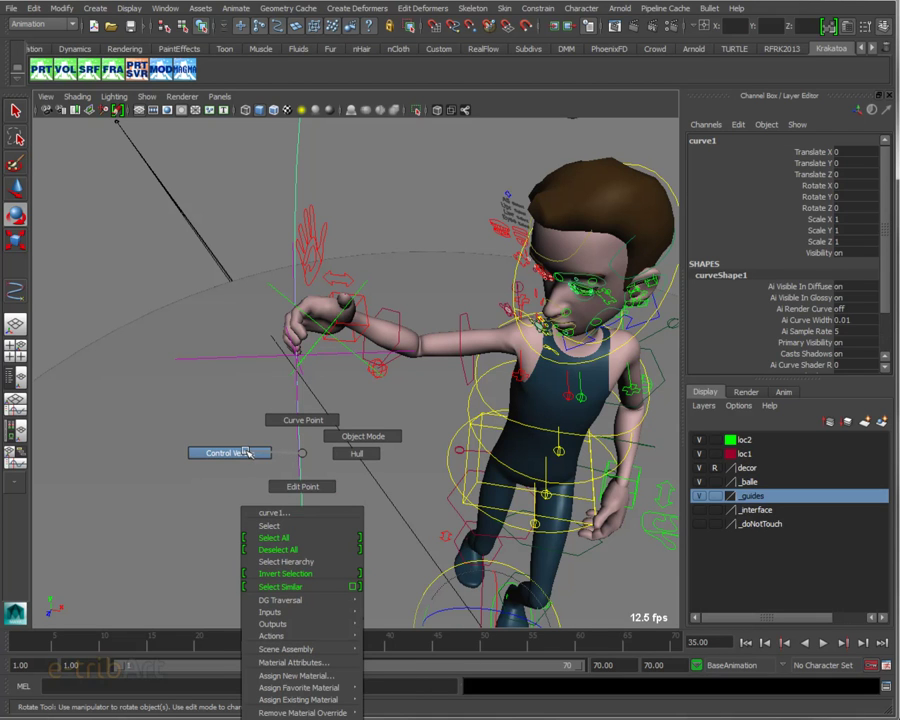
pyautogui.moveTo(246, 453); pyautogui.dragTo(250, 456, button='right')
pyautogui.moveTo(290, 572); pyautogui.dragTo(320, 592)
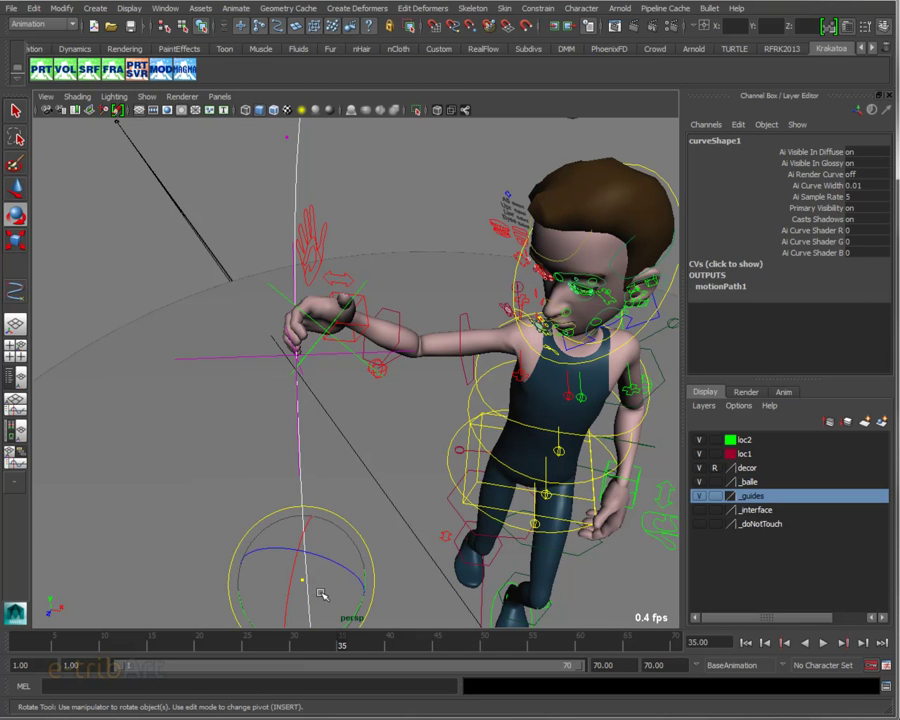
pyautogui.press('w')
pyautogui.moveTo(341, 589)
pyautogui.mouseDown()
pyautogui.moveTo(377, 593)
pyautogui.moveTo(311, 587)
pyautogui.moveTo(378, 592)
pyautogui.mouseUp()
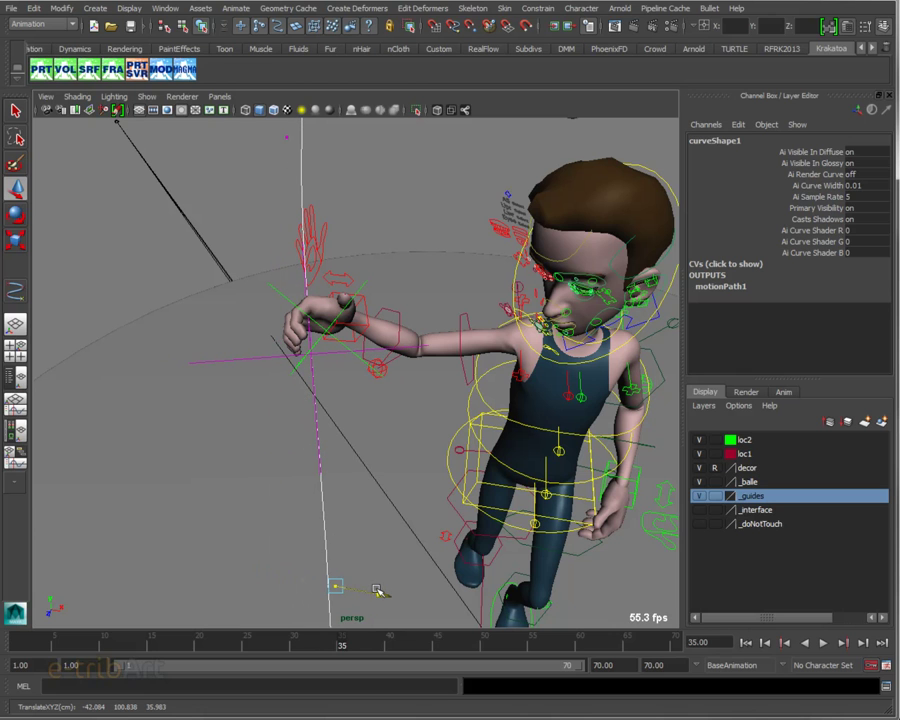
# Step: Shift curve1's top CV to the right, then return to object mode with F8
pyautogui.click(287, 138)
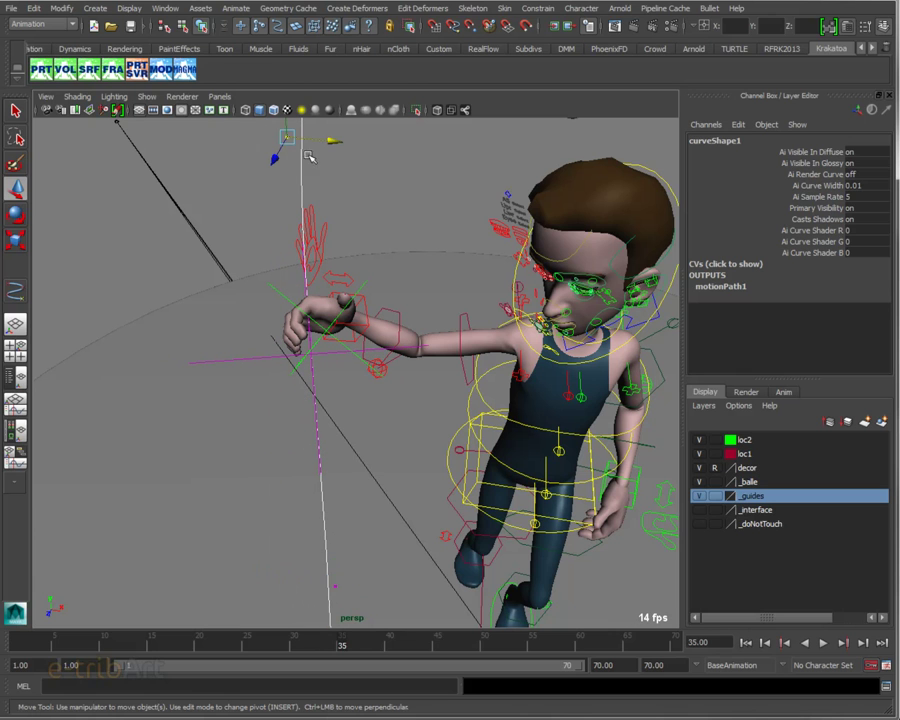
pyautogui.moveTo(331, 142); pyautogui.dragTo(366, 146)
pyautogui.moveTo(368, 524)
pyautogui.keyDown('alt'); pyautogui.mouseDown()
pyautogui.moveTo(428, 488)
pyautogui.moveTo(293, 510)
pyautogui.moveTo(382, 488)
pyautogui.moveTo(370, 538)
pyautogui.moveTo(356, 500)
pyautogui.mouseUp(); pyautogui.keyUp('alt')
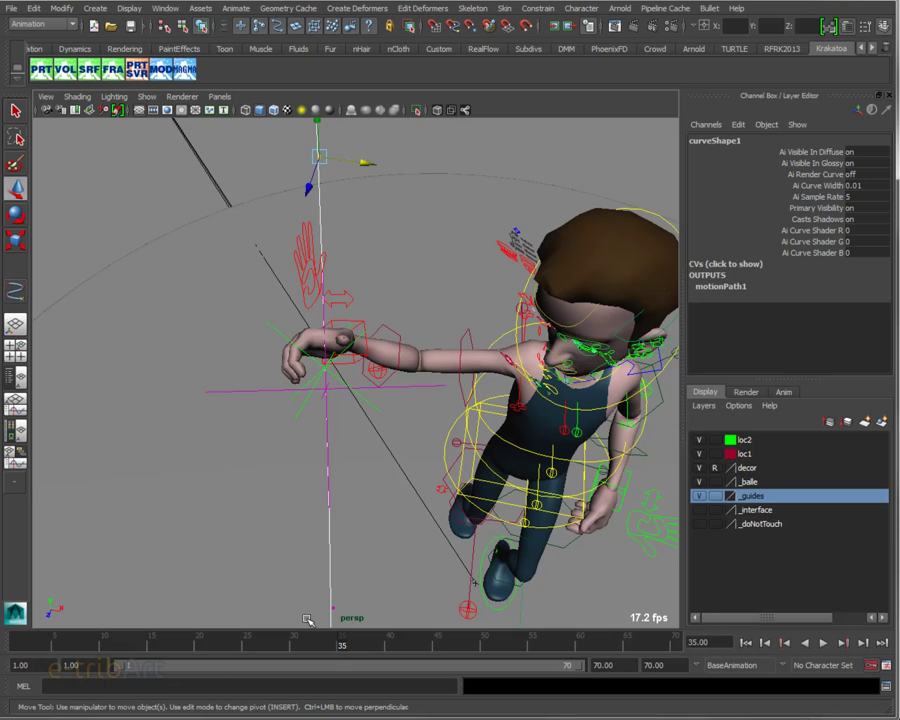
pyautogui.press('F8')
pyautogui.press('F8')
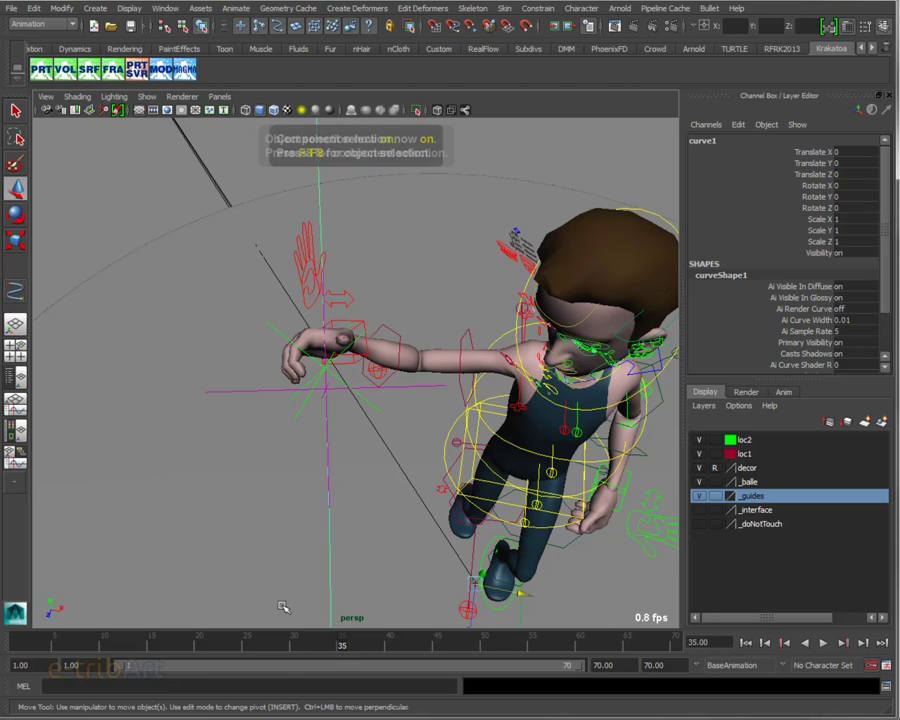
# Step: Stop playback at frame 35 and move the right arm IK control at the wrist
pyautogui.moveTo(348, 495)
pyautogui.keyDown('alt'); pyautogui.mouseDown()
pyautogui.moveTo(377, 463)
pyautogui.moveTo(367, 466)
pyautogui.mouseUp(); pyautogui.keyUp('alt')
pyautogui.hotkey('alt', 'v')
pyautogui.click(348, 648)
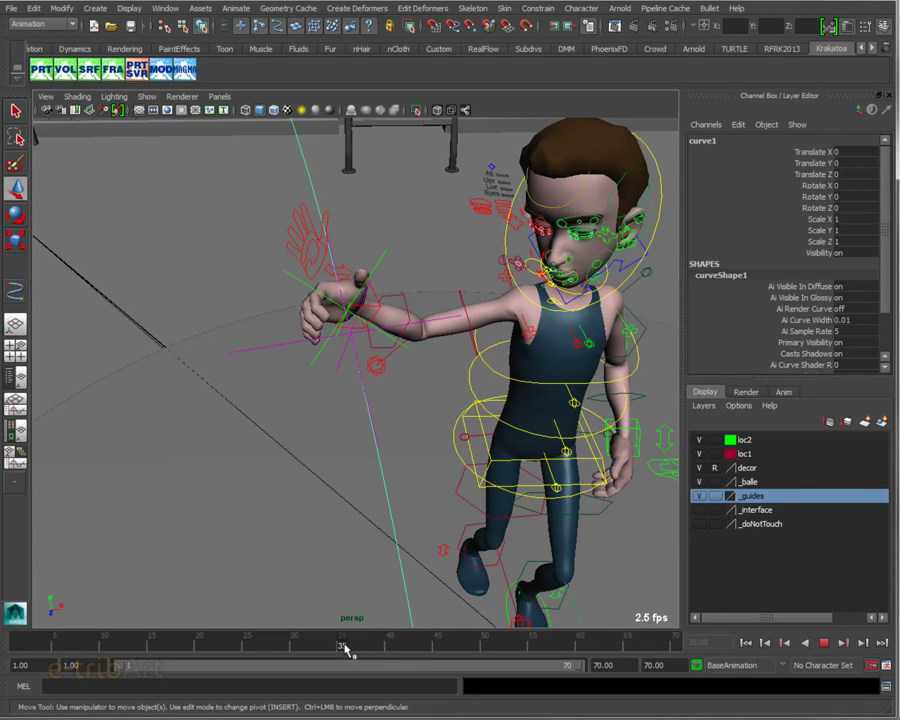
pyautogui.keyDown('alt'); pyautogui.moveTo(367, 491); pyautogui.dragTo(325, 503); pyautogui.keyUp('alt')
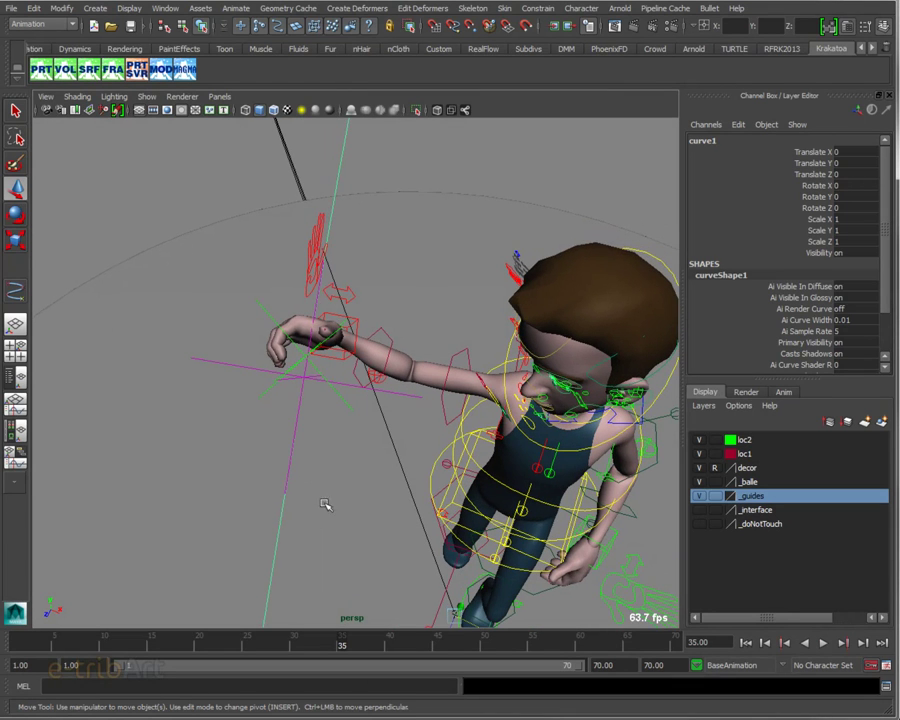
pyautogui.click(342, 360)
pyautogui.moveTo(315, 368)
pyautogui.mouseDown()
pyautogui.moveTo(316, 387)
pyautogui.moveTo(299, 393)
pyautogui.moveTo(330, 402)
pyautogui.moveTo(377, 377)
pyautogui.moveTo(366, 368)
pyautogui.mouseUp()
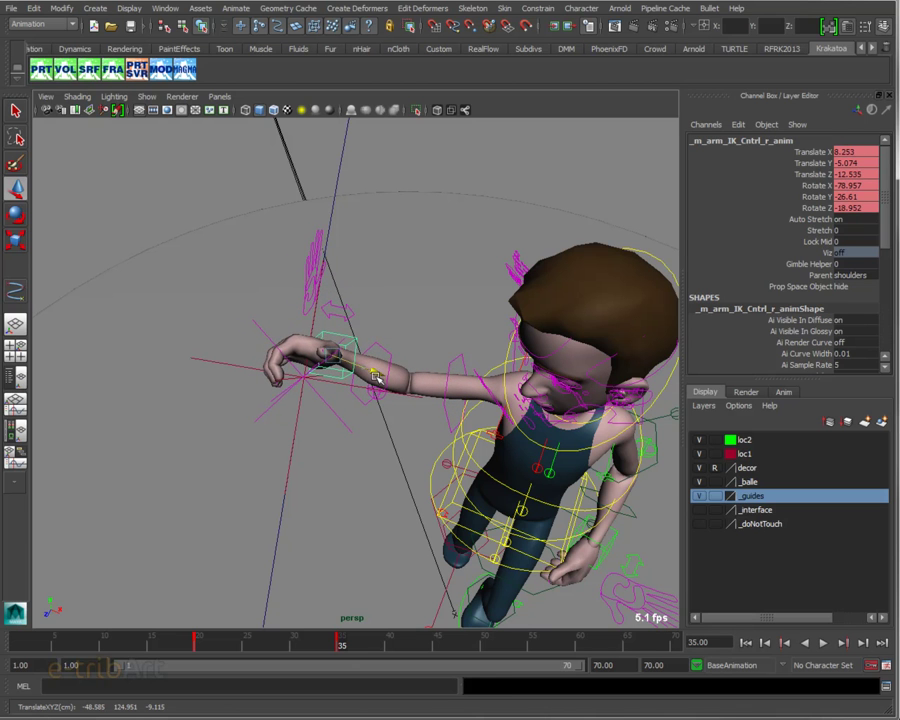
# Step: Nudge and raise the right-hand IK control close up to refine the raised hand's pose
pyautogui.keyDown('alt'); pyautogui.moveTo(311, 525); pyautogui.dragTo(378, 484); pyautogui.keyUp('alt')
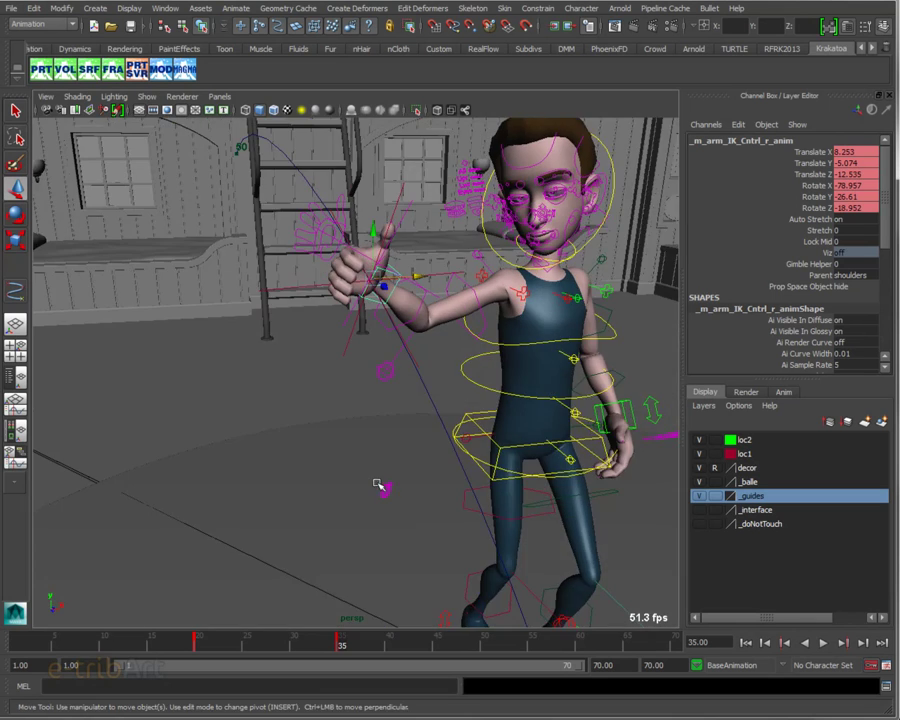
pyautogui.scroll(5, 377, 475)
pyautogui.moveTo(376, 466)
pyautogui.keyDown('alt'); pyautogui.mouseDown(button='middle')
pyautogui.moveTo(352, 537)
pyautogui.moveTo(328, 567)
pyautogui.mouseUp(button='middle'); pyautogui.keyUp('alt')
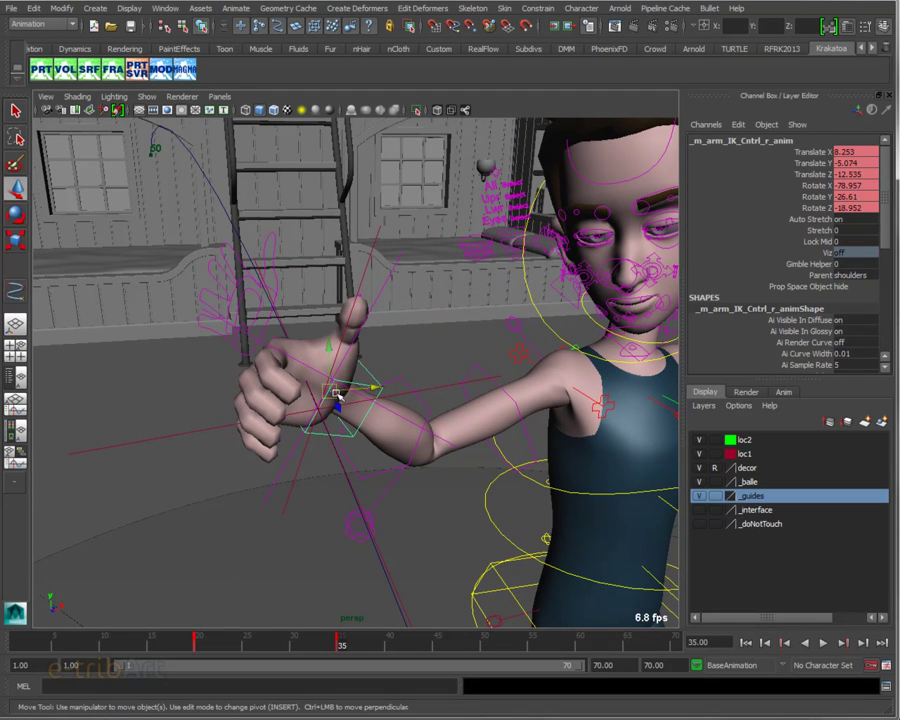
pyautogui.moveTo(329, 352)
pyautogui.mouseDown()
pyautogui.moveTo(317, 372)
pyautogui.moveTo(317, 364)
pyautogui.moveTo(297, 502)
pyautogui.moveTo(295, 473)
pyautogui.moveTo(270, 428)
pyautogui.mouseUp()
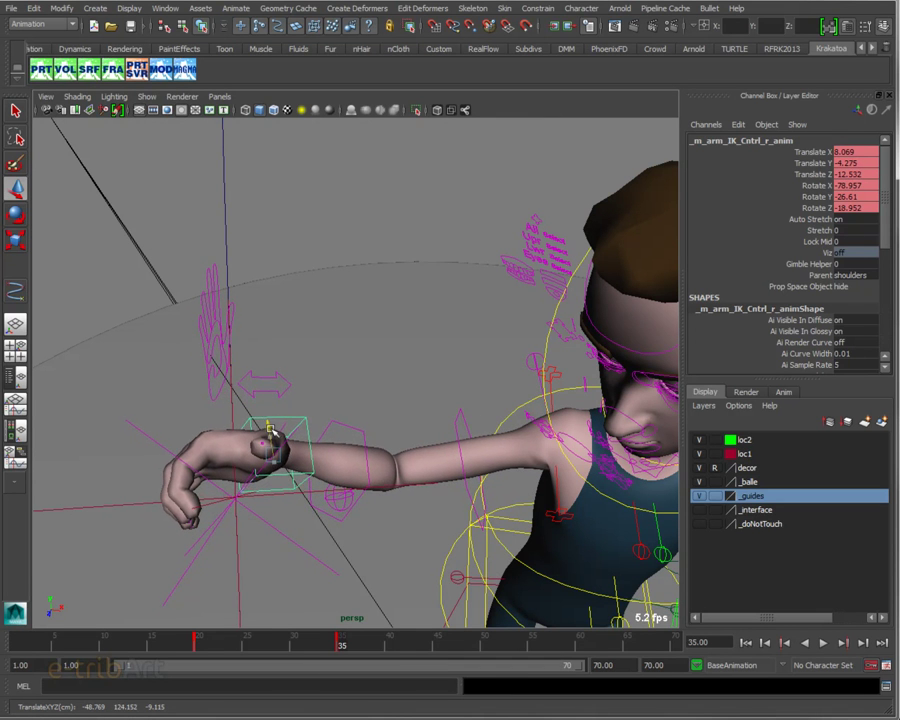
pyautogui.moveTo(259, 581)
pyautogui.keyDown('alt'); pyautogui.mouseDown()
pyautogui.moveTo(291, 540)
pyautogui.moveTo(277, 536)
pyautogui.moveTo(292, 538)
pyautogui.mouseUp(); pyautogui.keyUp('alt')
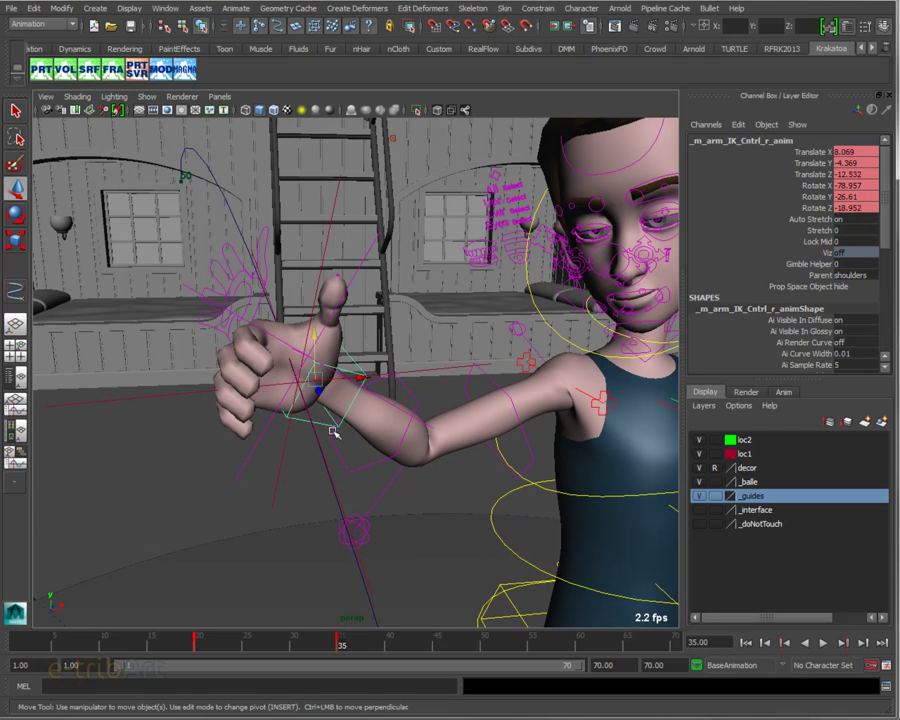
pyautogui.moveTo(314, 342)
pyautogui.mouseDown()
pyautogui.moveTo(307, 359)
pyautogui.moveTo(337, 410)
pyautogui.moveTo(320, 422)
pyautogui.moveTo(296, 470)
pyautogui.moveTo(320, 433)
pyautogui.moveTo(312, 433)
pyautogui.mouseUp()
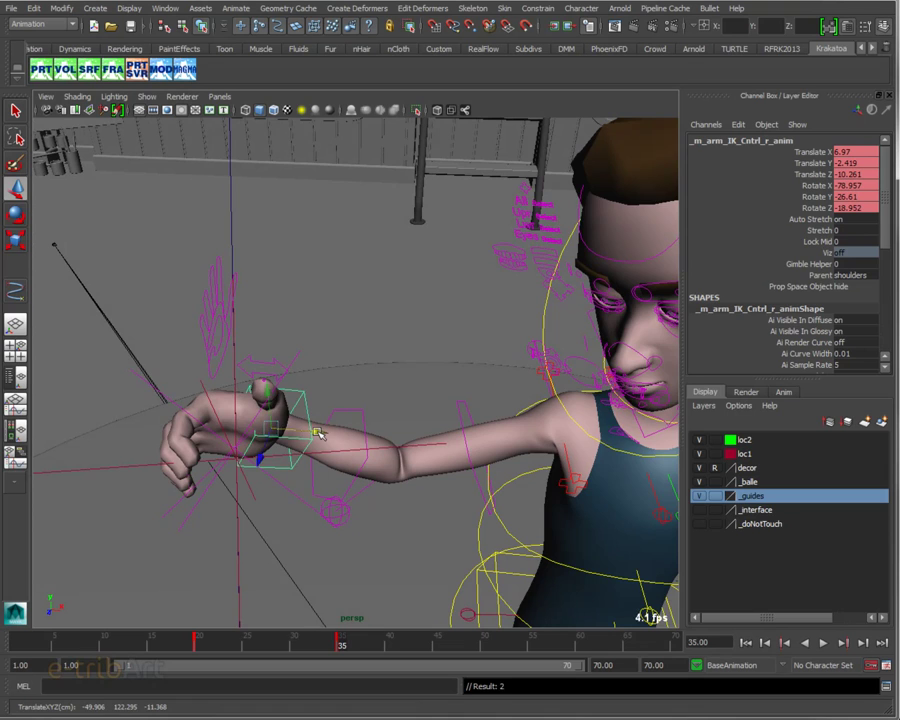
pyautogui.scroll(-5, 294, 510)
pyautogui.keyDown('alt'); pyautogui.moveTo(294, 510); pyautogui.dragTo(326, 490); pyautogui.keyUp('alt')
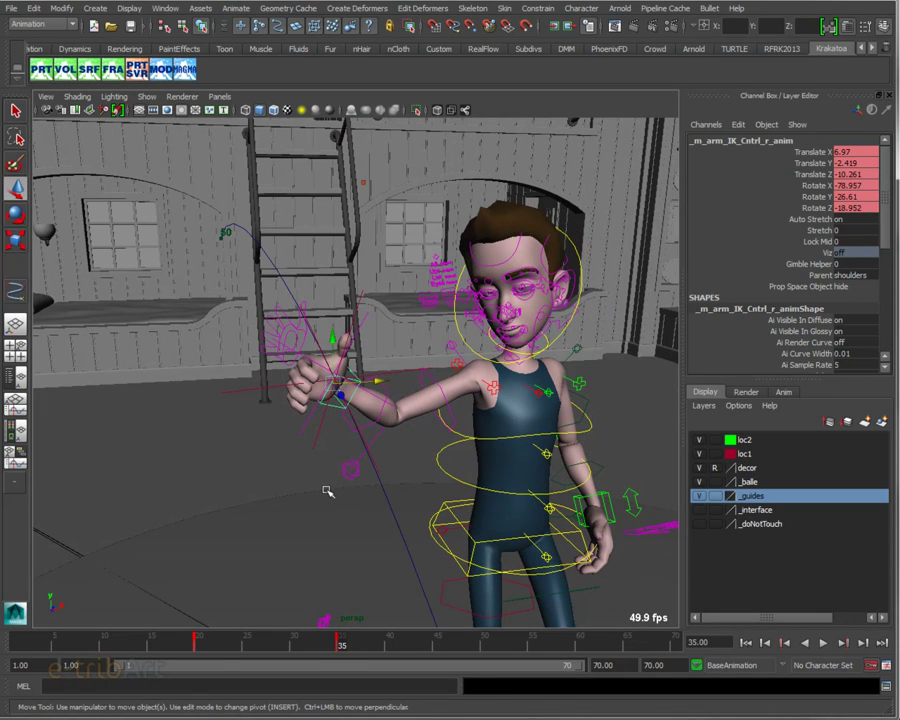
pyautogui.moveTo(341, 645)
pyautogui.mouseDown()
pyautogui.moveTo(95, 643)
pyautogui.moveTo(340, 638)
pyautogui.moveTo(120, 635)
pyautogui.moveTo(18, 641)
pyautogui.mouseUp()
# Step: Orbit around the character at frame 1 to review the ball on its reshaped curve1 path
pyautogui.moveTo(250, 330)
pyautogui.keyDown('alt'); pyautogui.mouseDown()
pyautogui.moveTo(310, 320)
pyautogui.moveTo(518, 478)
pyautogui.moveTo(422, 503)
pyautogui.mouseUp(); pyautogui.keyUp('alt')
pyautogui.keyDown('alt'); pyautogui.moveTo(423, 502); pyautogui.dragTo(436, 395, button='middle'); pyautogui.keyUp('alt')
pyautogui.keyDown('alt'); pyautogui.moveTo(436, 395); pyautogui.dragTo(443, 370); pyautogui.keyUp('alt')
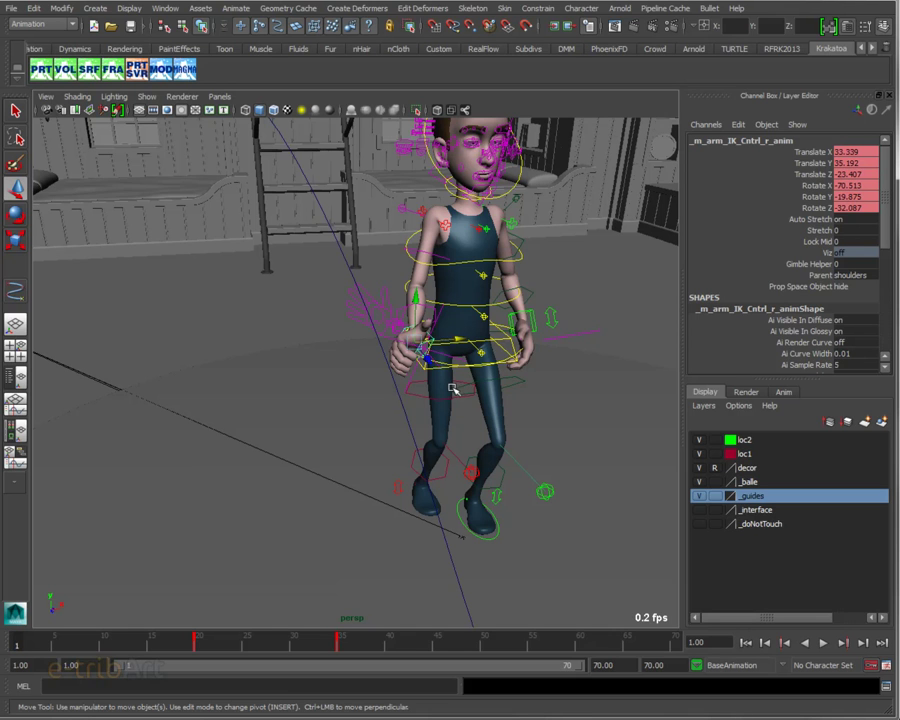
pyautogui.keyDown('alt'); pyautogui.moveTo(453, 389); pyautogui.dragTo(370, 420); pyautogui.keyUp('alt')
pyautogui.keyDown('alt'); pyautogui.moveTo(375, 405); pyautogui.dragTo(410, 232, button='middle'); pyautogui.keyUp('alt')
pyautogui.moveTo(398, 189)
pyautogui.keyDown('alt'); pyautogui.mouseDown()
pyautogui.moveTo(506, 342)
pyautogui.moveTo(397, 311)
pyautogui.moveTo(428, 386)
pyautogui.moveTo(478, 402)
pyautogui.moveTo(434, 396)
pyautogui.moveTo(374, 368)
pyautogui.mouseUp(); pyautogui.keyUp('alt')
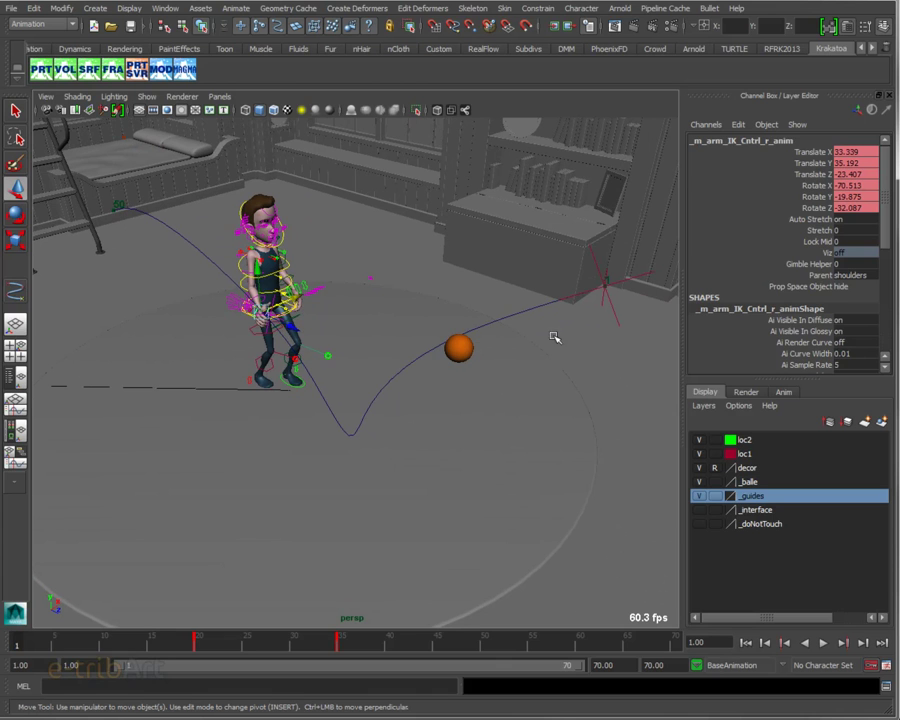
# Step: In the Outliner, select locator_trajet, then locator_main, then _balle1 last, and open the Constrain menu
pyautogui.click(458, 347)
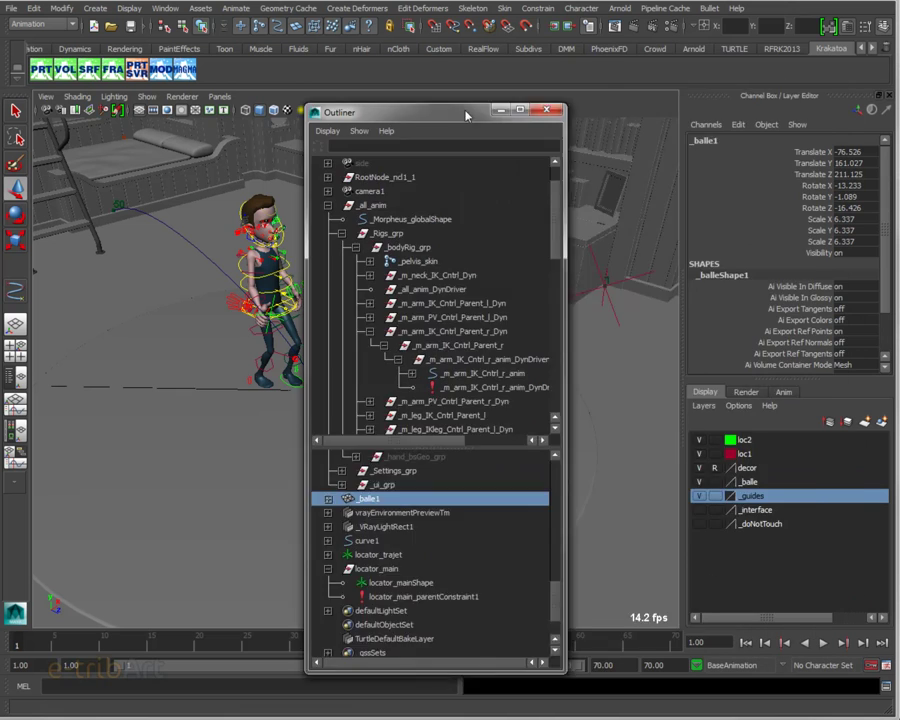
pyautogui.moveTo(420, 108); pyautogui.dragTo(662, 40)
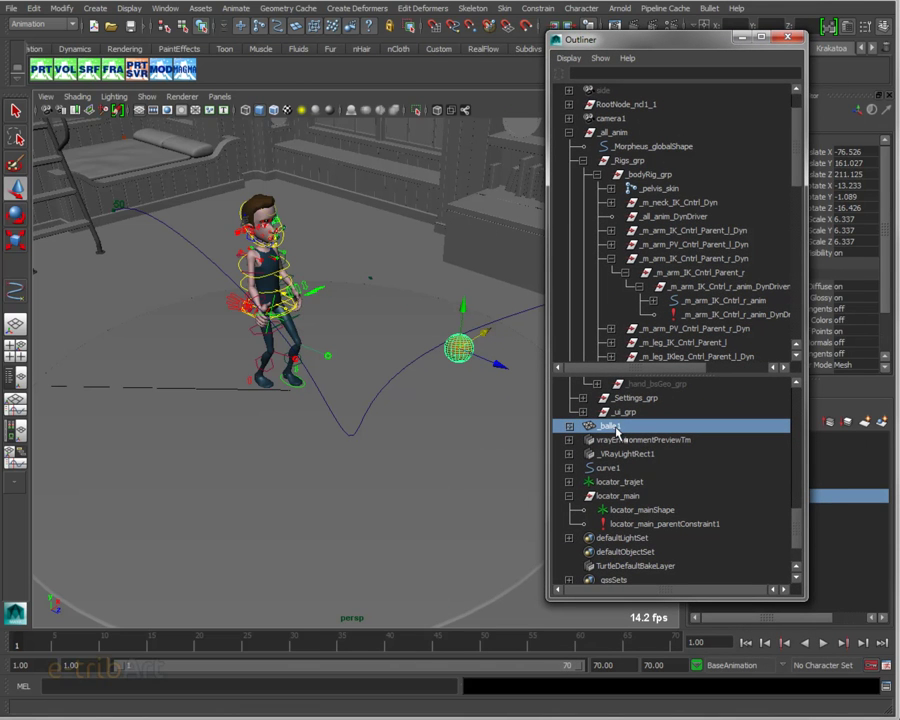
pyautogui.click(569, 496)
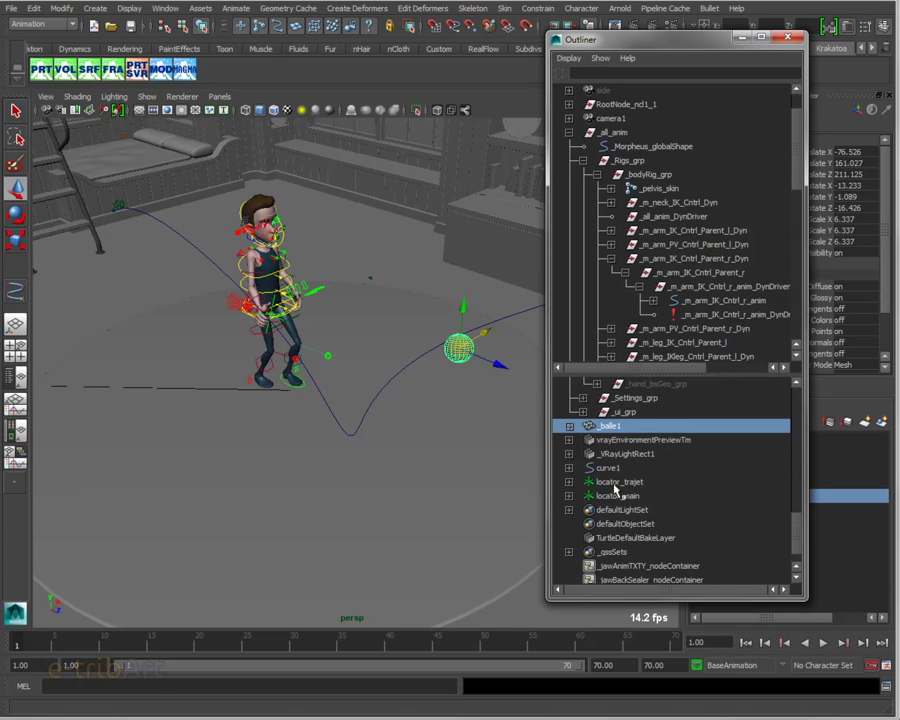
pyautogui.click(614, 484)
pyautogui.click(614, 491)
pyautogui.click(611, 481)
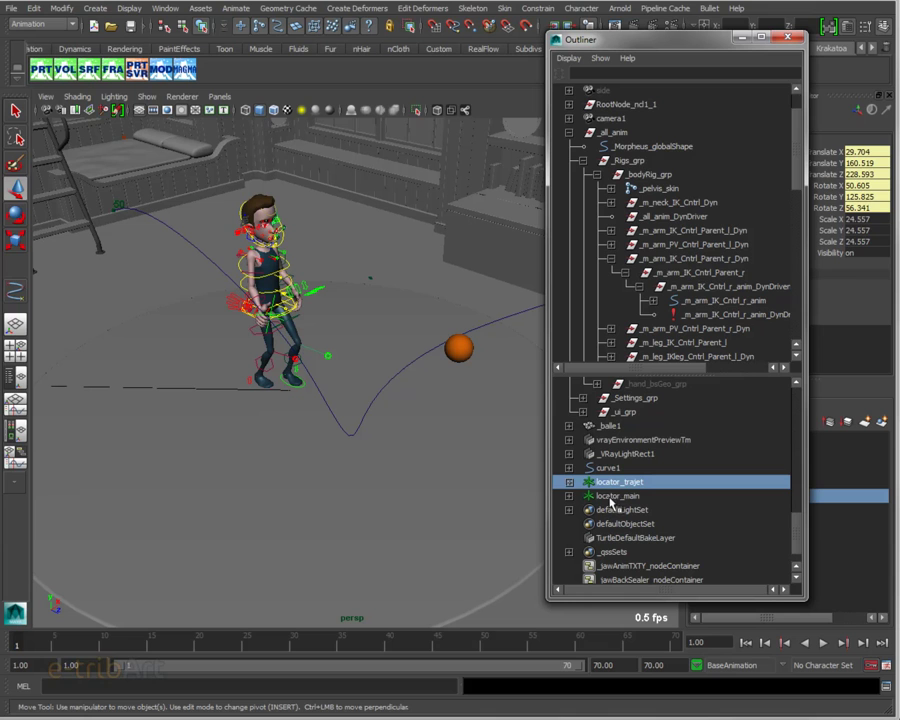
pyautogui.keyDown('ctrl'); pyautogui.click(621, 497); pyautogui.keyUp('ctrl')
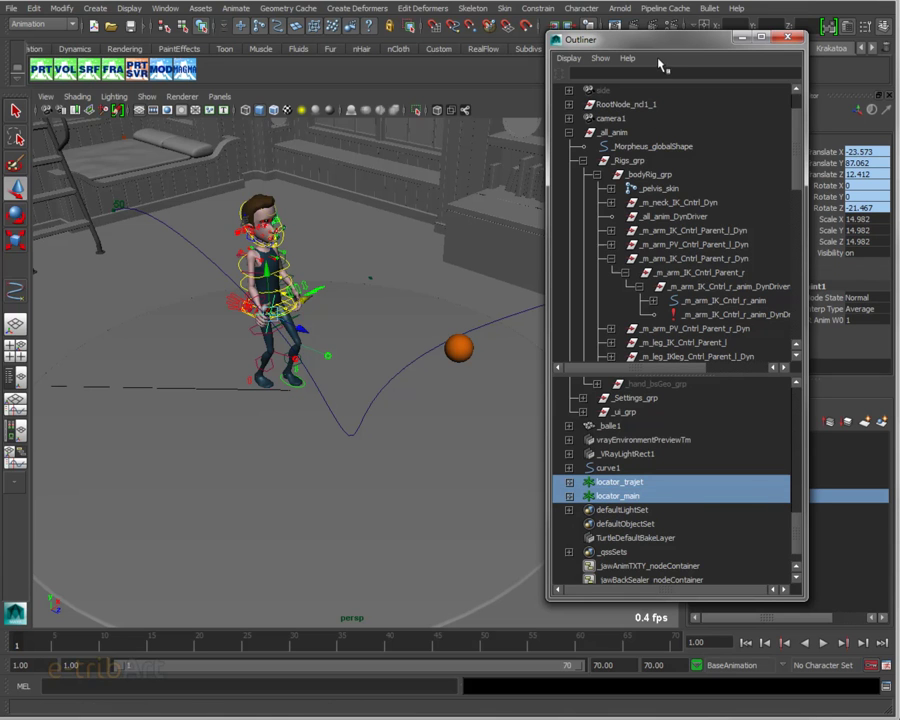
pyautogui.keyDown('ctrl'); pyautogui.click(610, 427); pyautogui.keyUp('ctrl')
pyautogui.moveTo(677, 44)
pyautogui.mouseDown()
pyautogui.moveTo(695, 46)
pyautogui.moveTo(702, 71)
pyautogui.mouseUp()
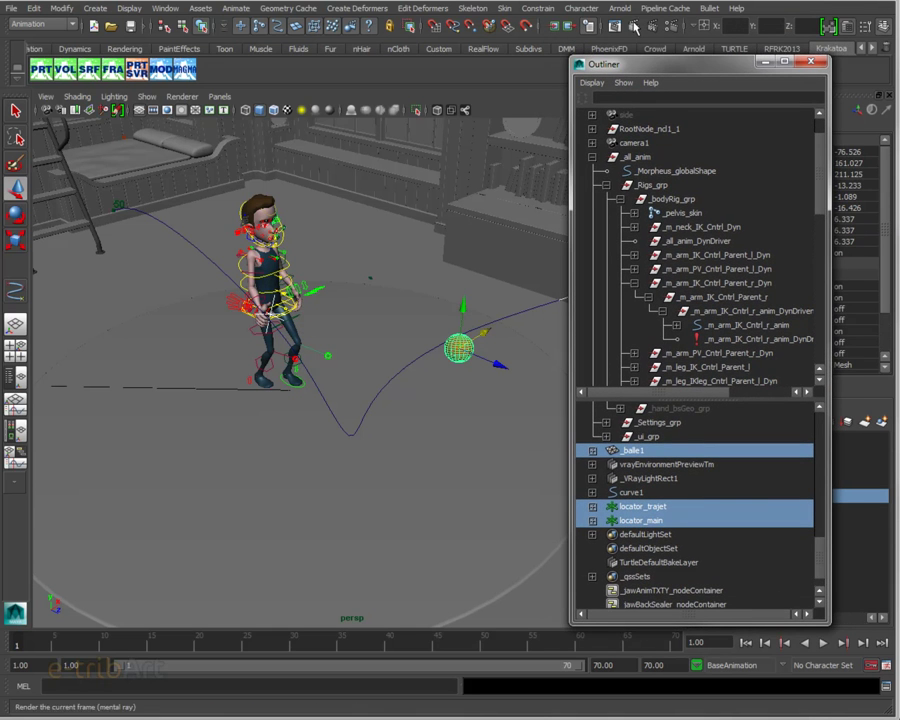
pyautogui.click(537, 8)
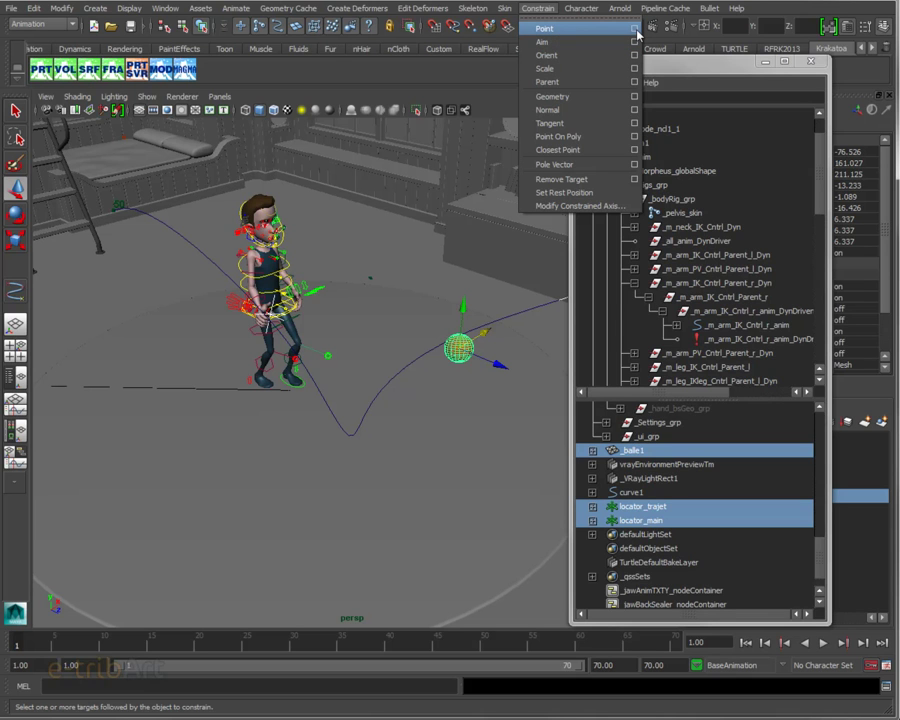
# Step: Point-constrain _balle1 to both locators with Maintain offset off, then close the Outliner
pyautogui.click(634, 28)
pyautogui.moveTo(409, 78)
pyautogui.mouseDown()
pyautogui.moveTo(500, 19)
pyautogui.moveTo(540, 12)
pyautogui.mouseUp()
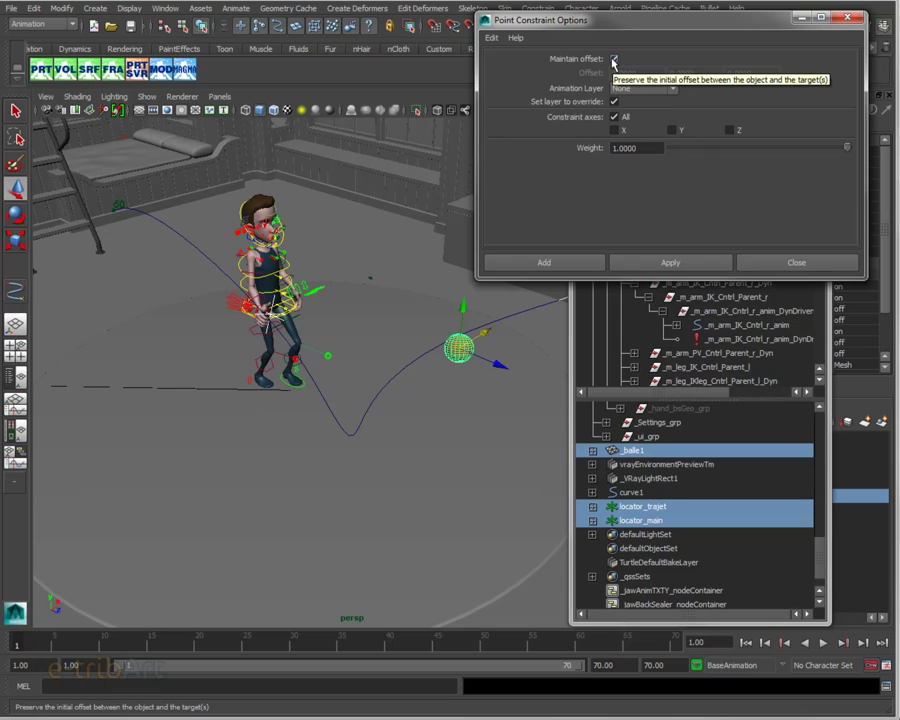
pyautogui.click(614, 60)
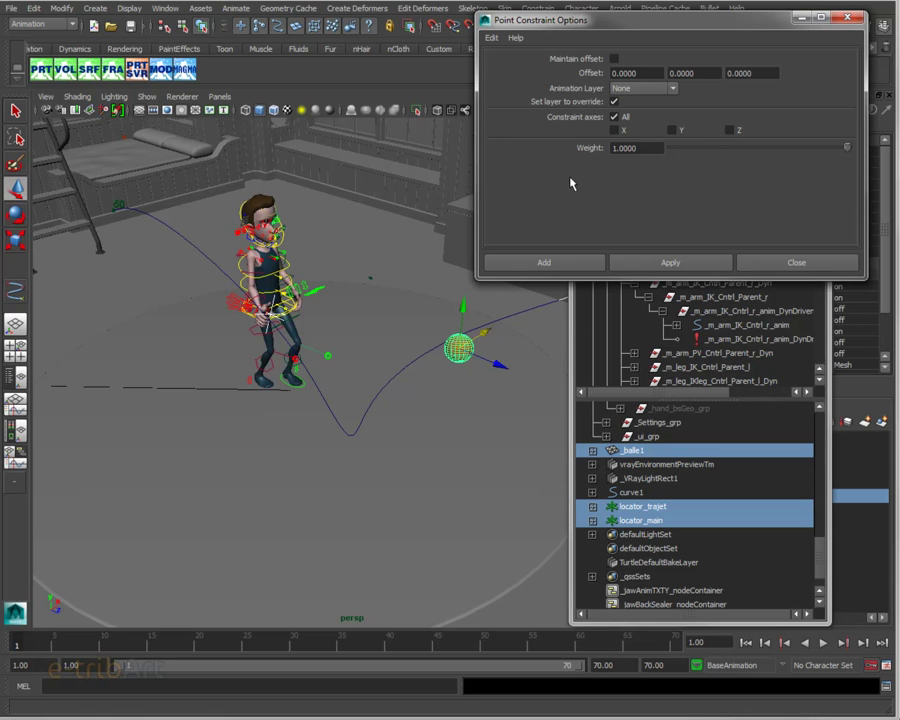
pyautogui.click(546, 263)
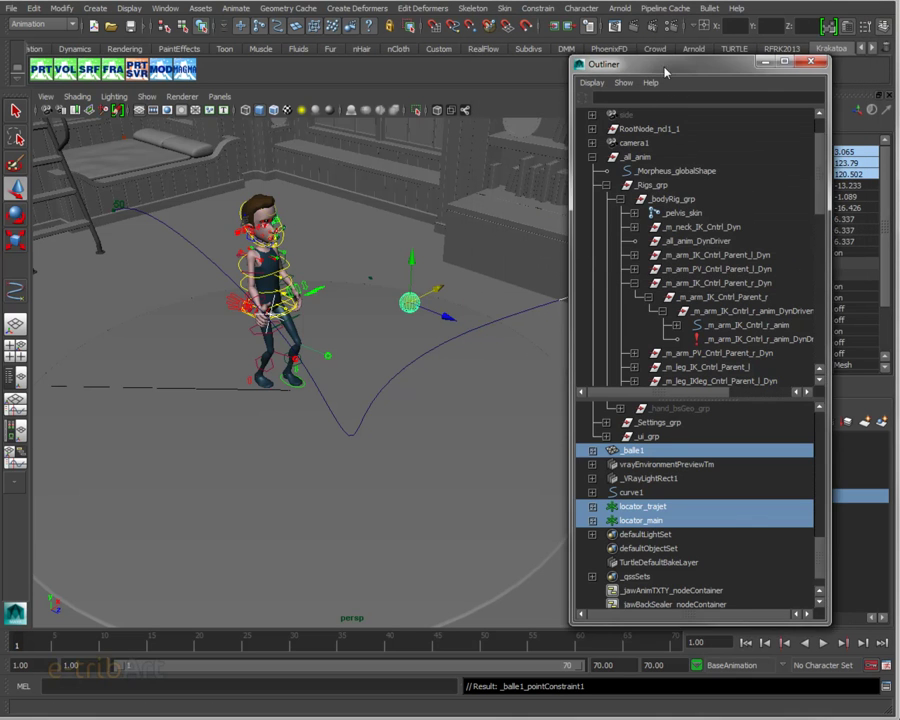
pyautogui.moveTo(665, 72); pyautogui.dragTo(899, 70)
# Step: Play and scrub the ball's constrained motion, then expand _balle1_pointConstraint1 in the Channel Box
pyautogui.moveTo(555, 358)
pyautogui.keyDown('alt'); pyautogui.mouseDown()
pyautogui.moveTo(558, 336)
pyautogui.moveTo(546, 353)
pyautogui.mouseUp(); pyautogui.keyUp('alt')
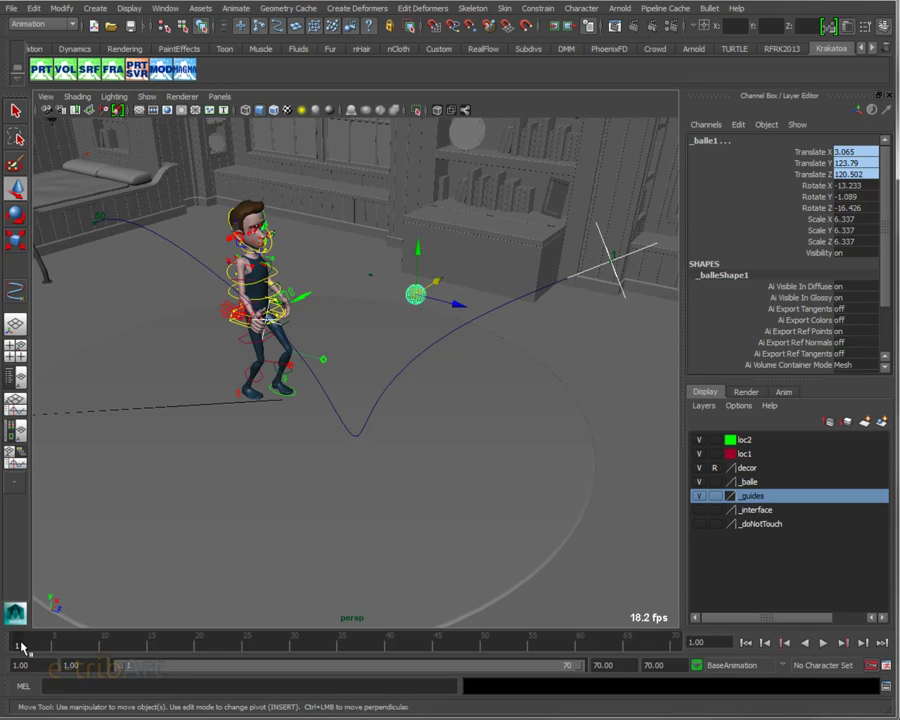
pyautogui.hotkey('alt', 'v')
pyautogui.moveTo(84, 648); pyautogui.dragTo(155, 652)
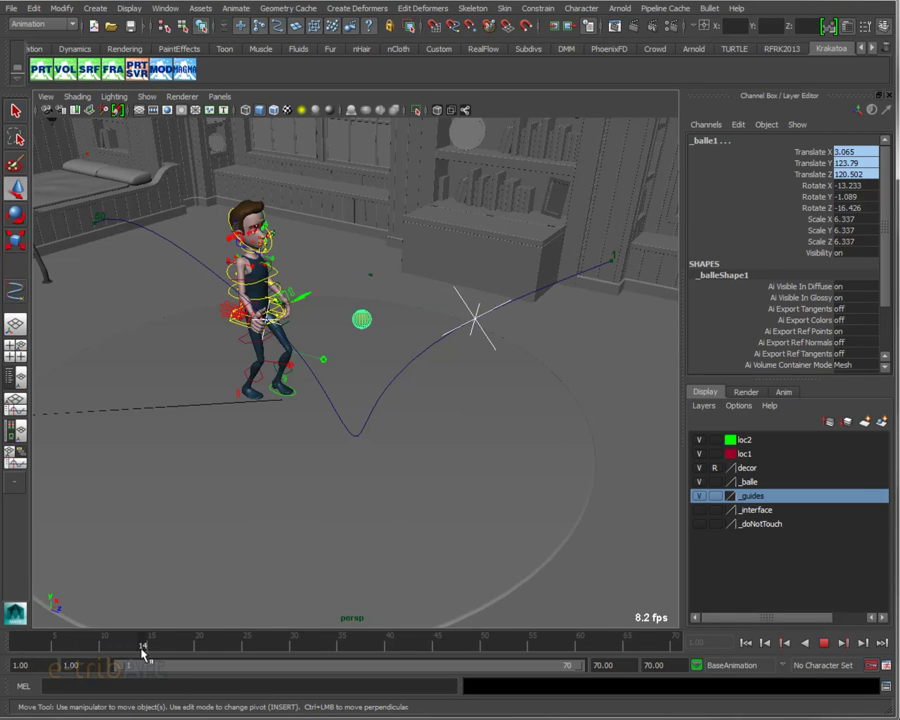
pyautogui.keyDown('alt'); pyautogui.moveTo(300, 560); pyautogui.dragTo(367, 527); pyautogui.keyUp('alt')
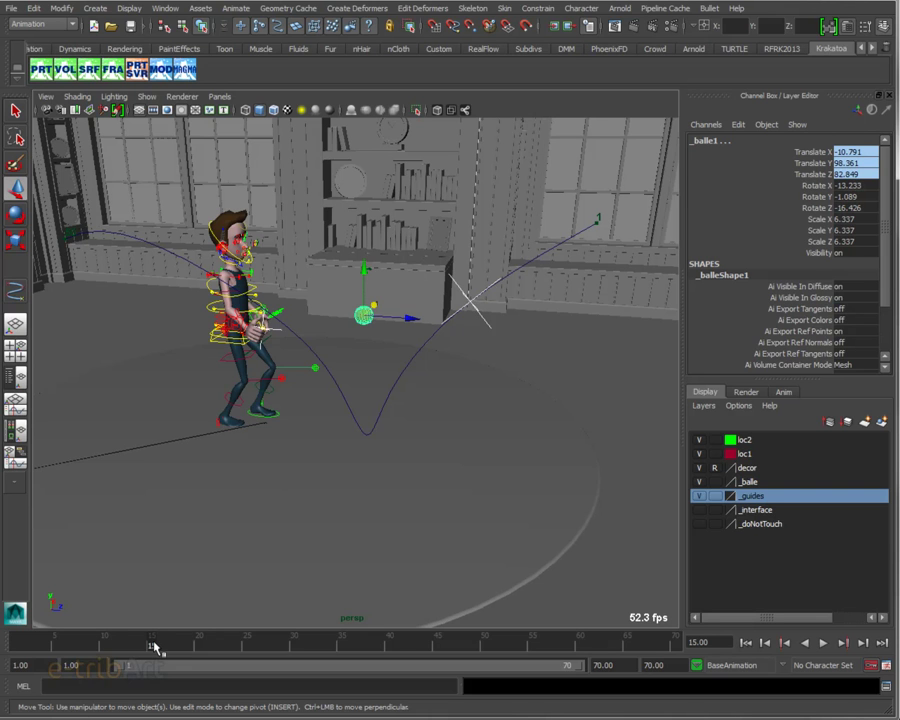
pyautogui.moveTo(155, 648); pyautogui.dragTo(413, 648)
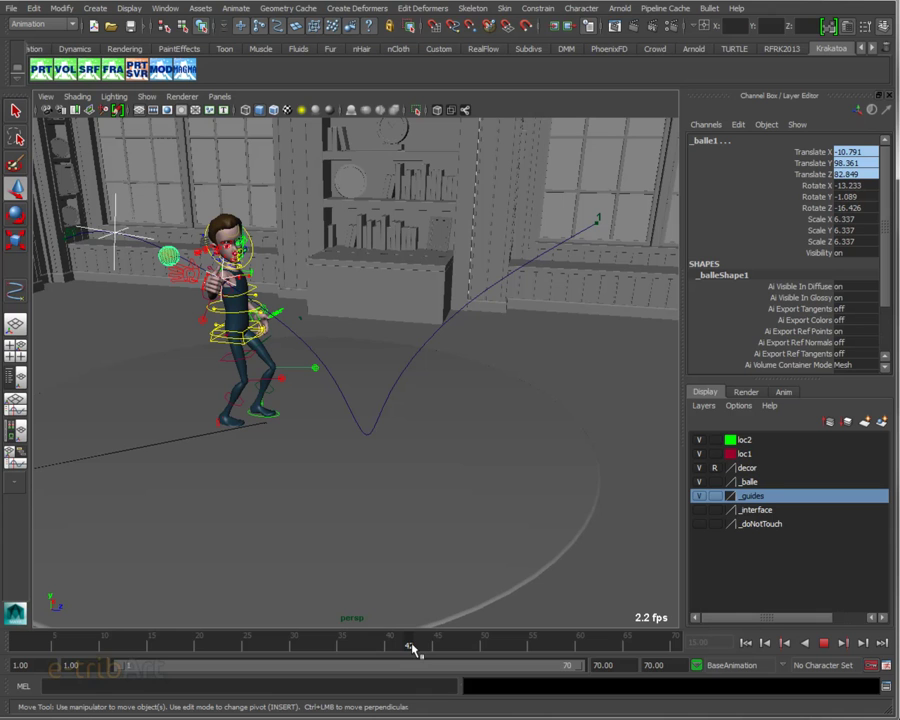
pyautogui.moveTo(413, 648)
pyautogui.mouseDown()
pyautogui.moveTo(113, 630)
pyautogui.moveTo(18, 641)
pyautogui.mouseUp()
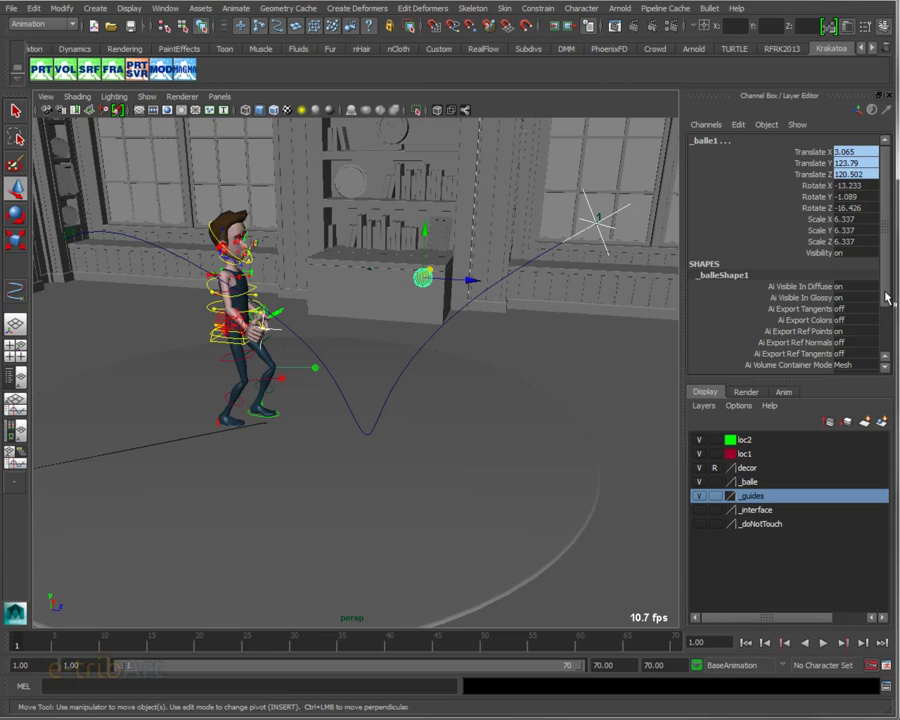
pyautogui.moveTo(886, 297); pyautogui.dragTo(887, 344)
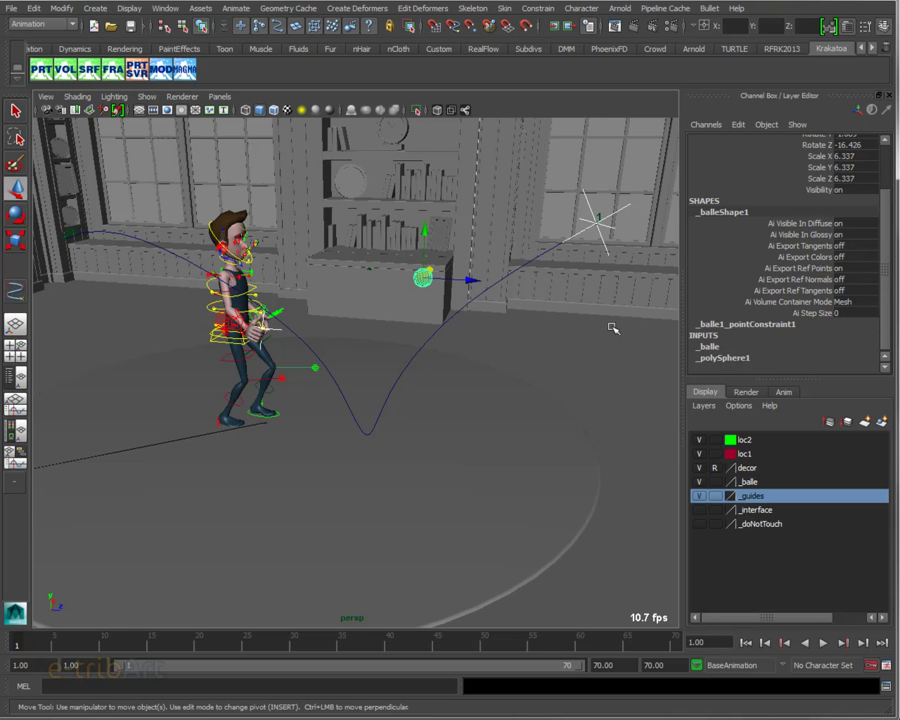
pyautogui.click(735, 324)
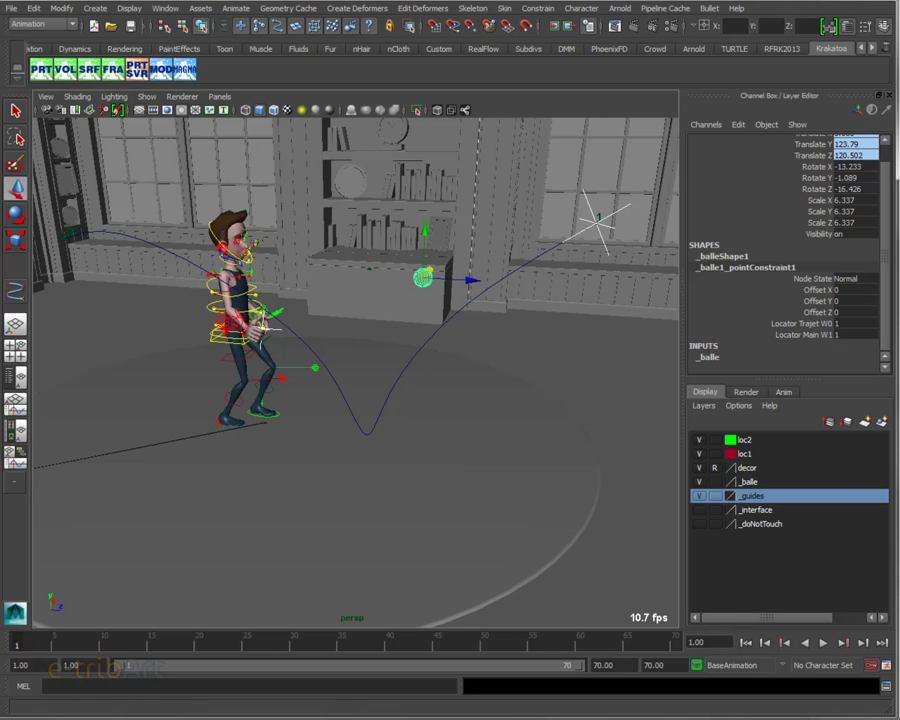
pyautogui.hotkey('ctrl', 'a')
pyautogui.moveTo(845, 223)
pyautogui.mouseDown()
pyautogui.moveTo(391, 89)
pyautogui.moveTo(449, 82)
pyautogui.mouseUp()
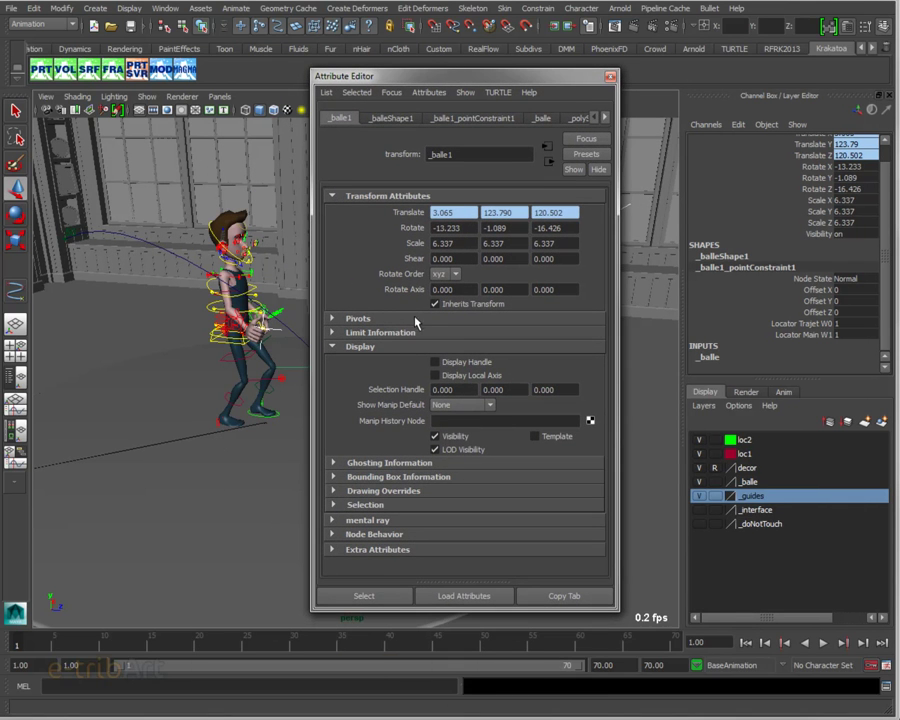
pyautogui.click(485, 119)
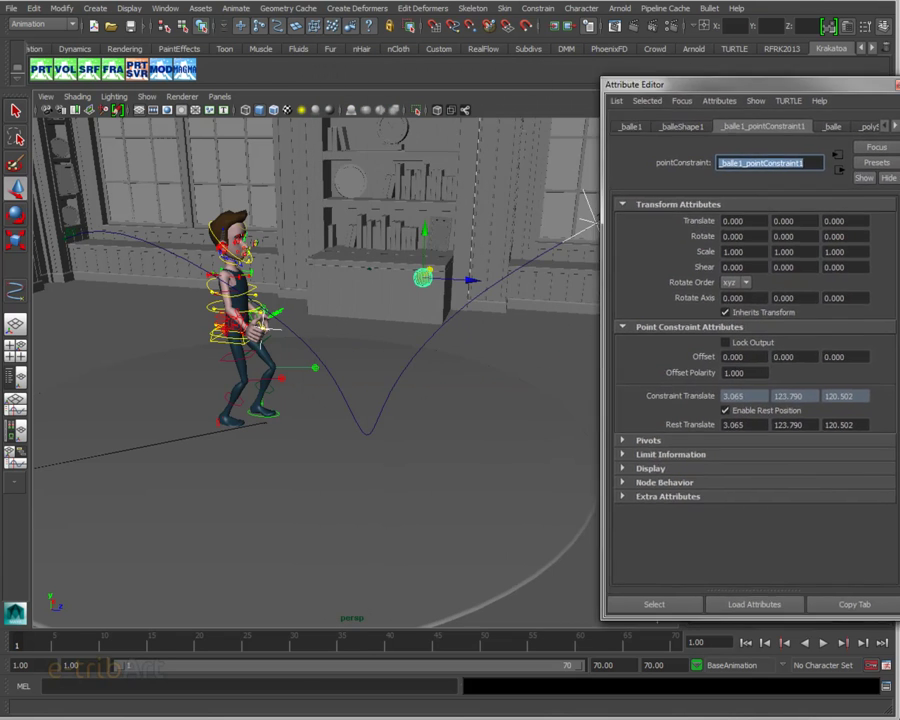
pyautogui.moveTo(460, 76); pyautogui.dragTo(899, 78)
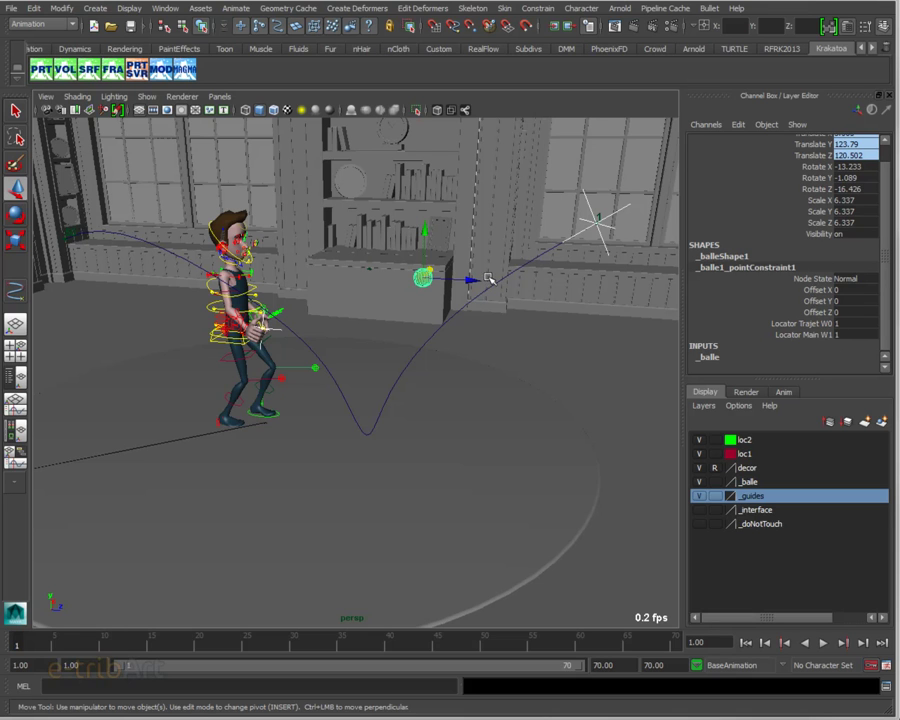
pyautogui.doubleClick(840, 335)
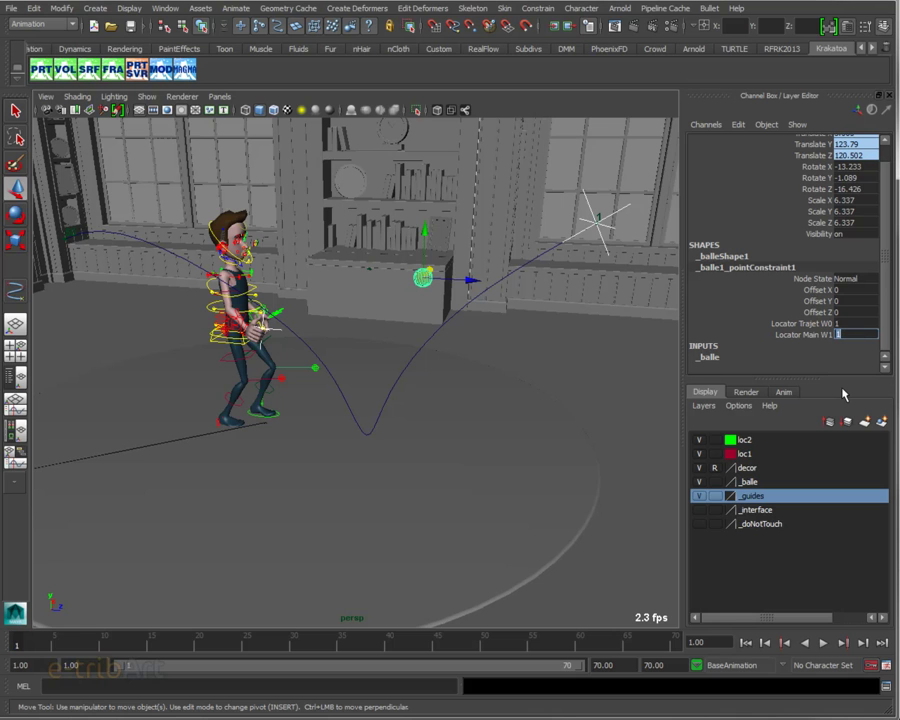
pyautogui.write('0')
pyautogui.press('Return')
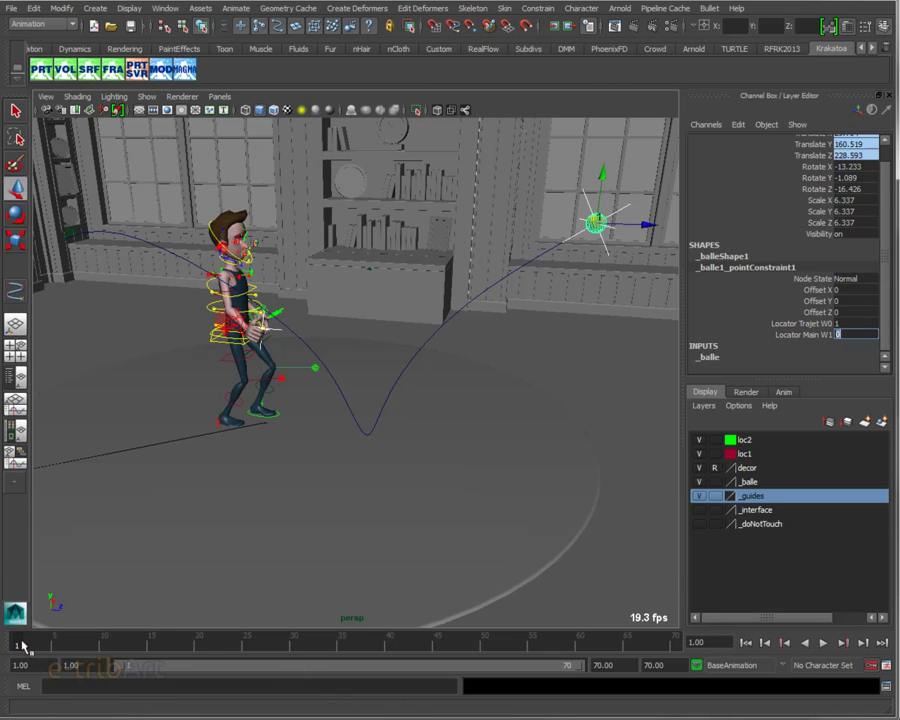
pyautogui.moveTo(22, 645)
pyautogui.mouseDown()
pyautogui.moveTo(88, 644)
pyautogui.moveTo(238, 667)
pyautogui.moveTo(372, 663)
pyautogui.moveTo(16, 655)
pyautogui.mouseUp()
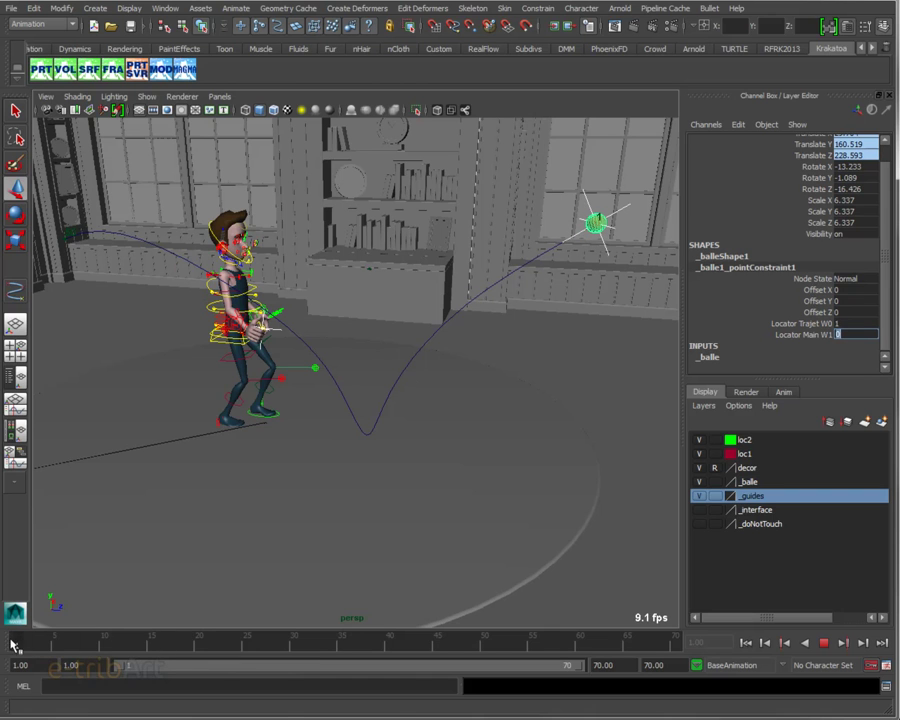
pyautogui.press('w')
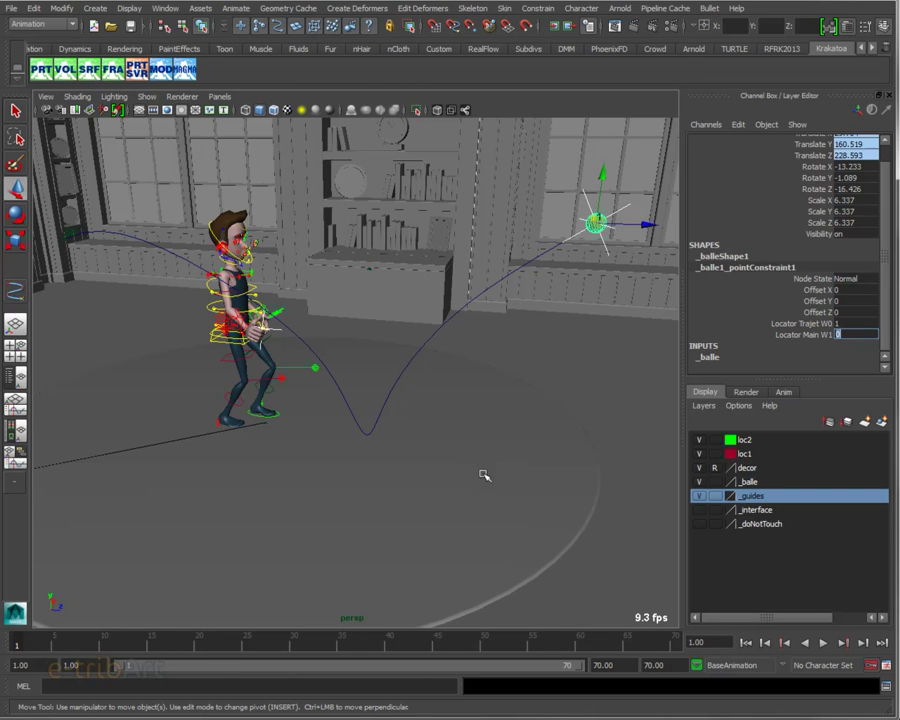
pyautogui.click(808, 324)
pyautogui.click(807, 334)
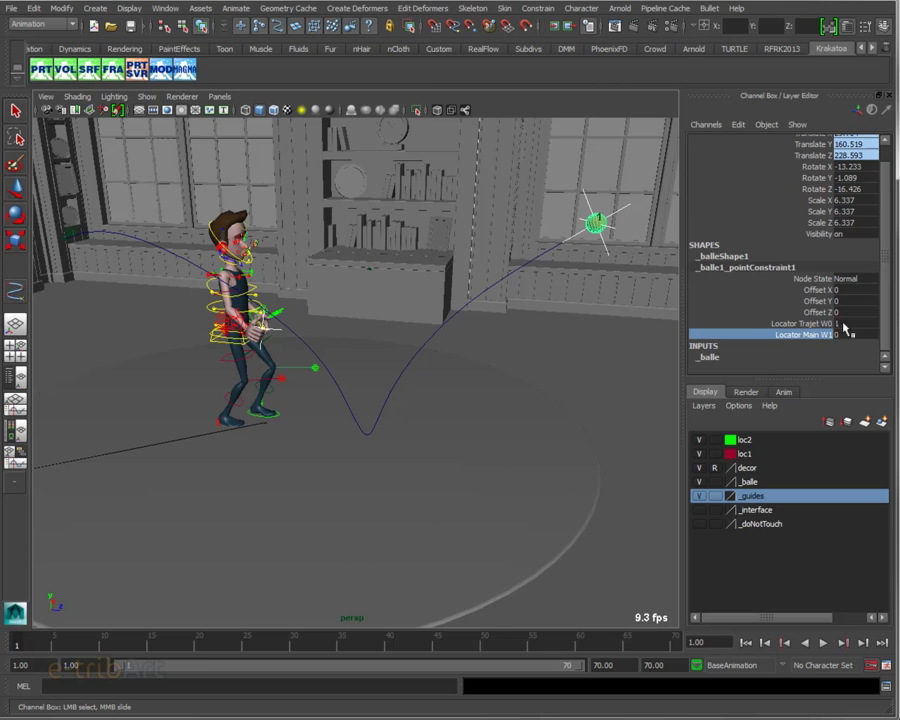
# Step: Key Locator Trajet W0 at 1 and Locator Main W1 at 0 on frame 1
pyautogui.moveTo(845, 329); pyautogui.dragTo(844, 336)
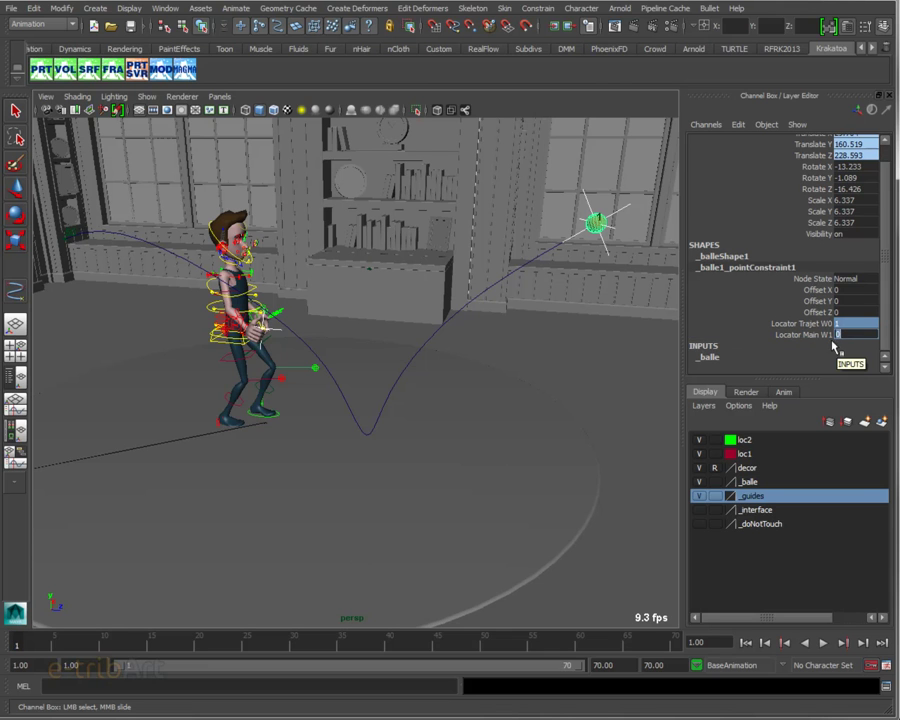
pyautogui.rightClick(838, 335)
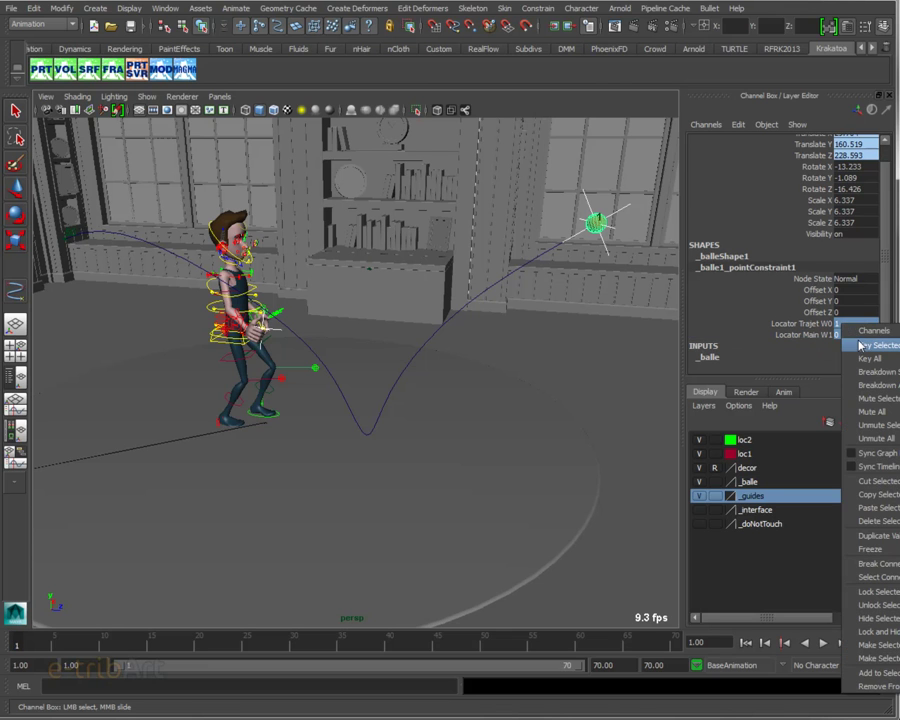
pyautogui.click(862, 346)
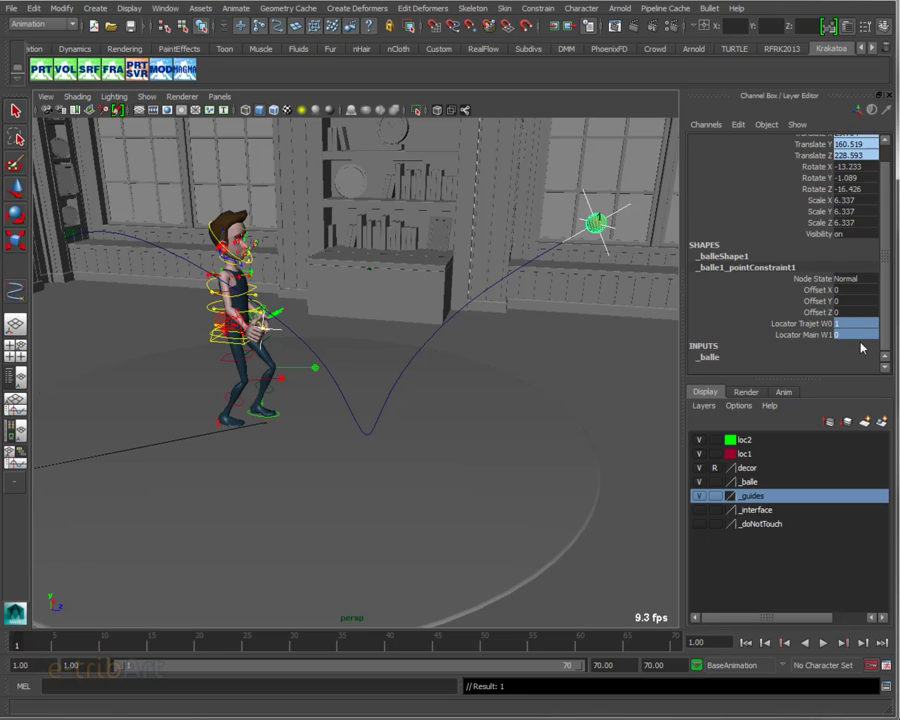
pyautogui.click(806, 336)
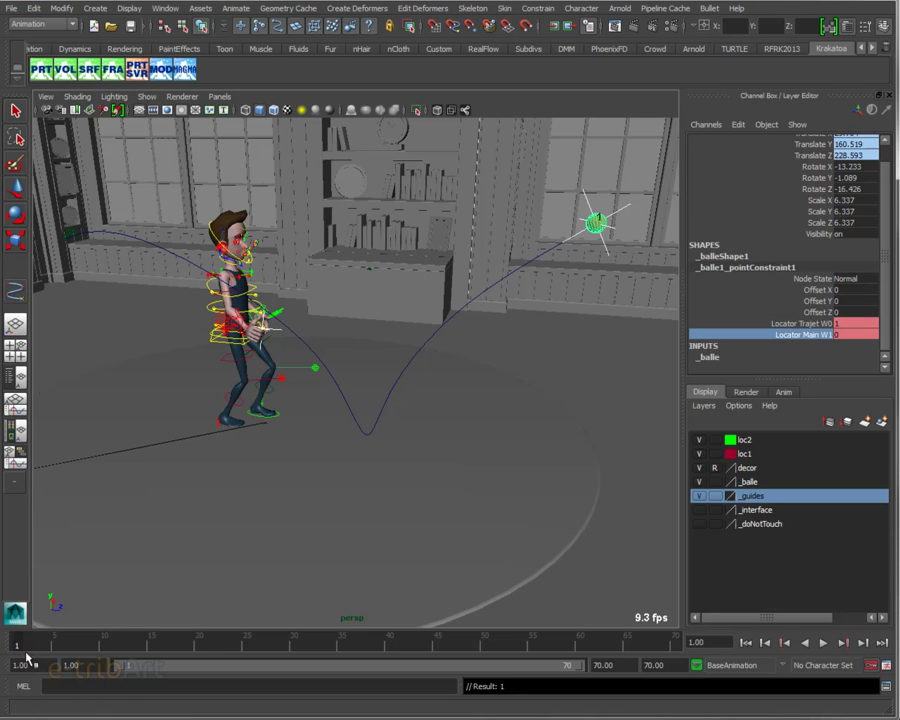
# Step: Scrub ahead while zooming in on the hand and ball, settling on frame 32
pyautogui.moveTo(24, 648)
pyautogui.mouseDown()
pyautogui.moveTo(245, 664)
pyautogui.moveTo(333, 640)
pyautogui.mouseUp()
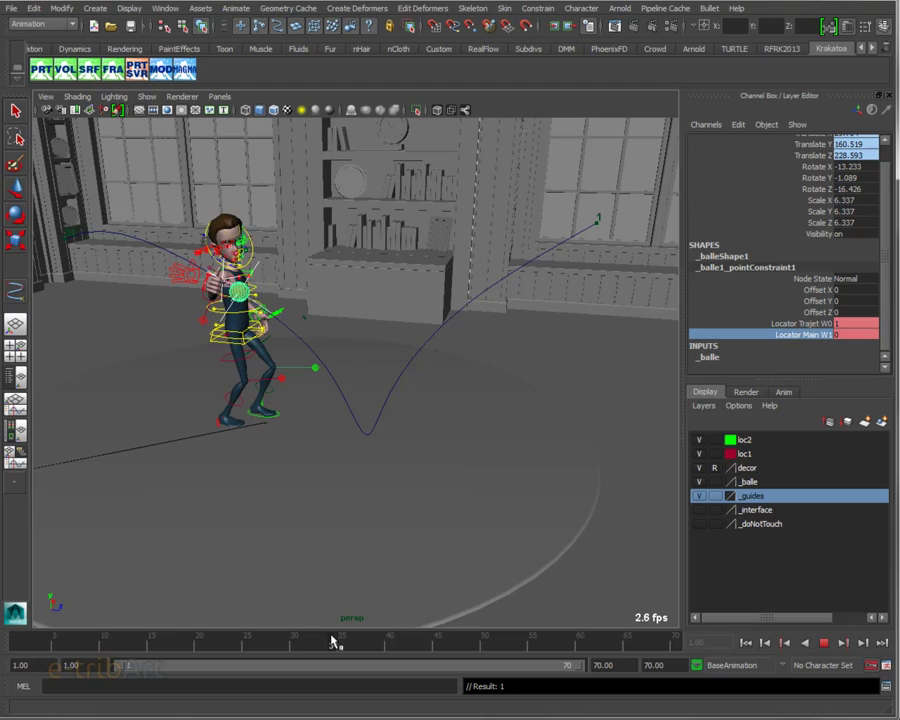
pyautogui.keyDown('alt'); pyautogui.moveTo(221, 532); pyautogui.dragTo(216, 352); pyautogui.keyUp('alt')
pyautogui.keyDown('alt'); pyautogui.moveTo(216, 352); pyautogui.dragTo(221, 275, button='right'); pyautogui.keyUp('alt')
pyautogui.moveTo(221, 275)
pyautogui.keyDown('alt'); pyautogui.mouseDown(button='middle')
pyautogui.moveTo(337, 354)
pyautogui.moveTo(520, 404)
pyautogui.moveTo(492, 363)
pyautogui.mouseUp(button='middle'); pyautogui.keyUp('alt')
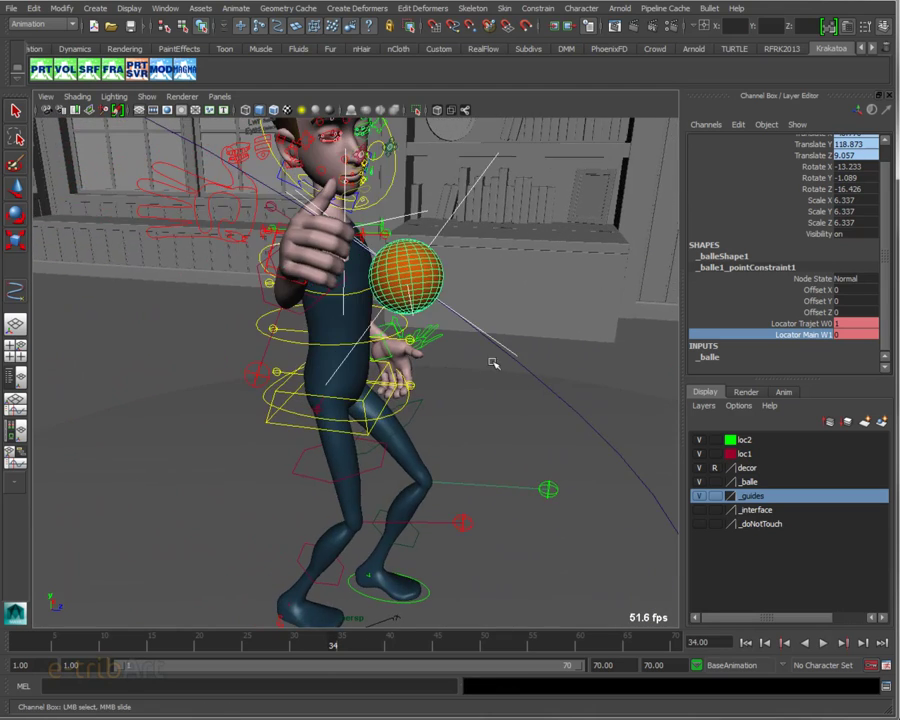
pyautogui.moveTo(492, 363)
pyautogui.keyDown('alt'); pyautogui.mouseDown()
pyautogui.moveTo(410, 386)
pyautogui.moveTo(400, 400)
pyautogui.mouseUp(); pyautogui.keyUp('alt')
pyautogui.keyDown('alt'); pyautogui.moveTo(400, 400); pyautogui.dragTo(365, 416, button='middle'); pyautogui.keyUp('alt')
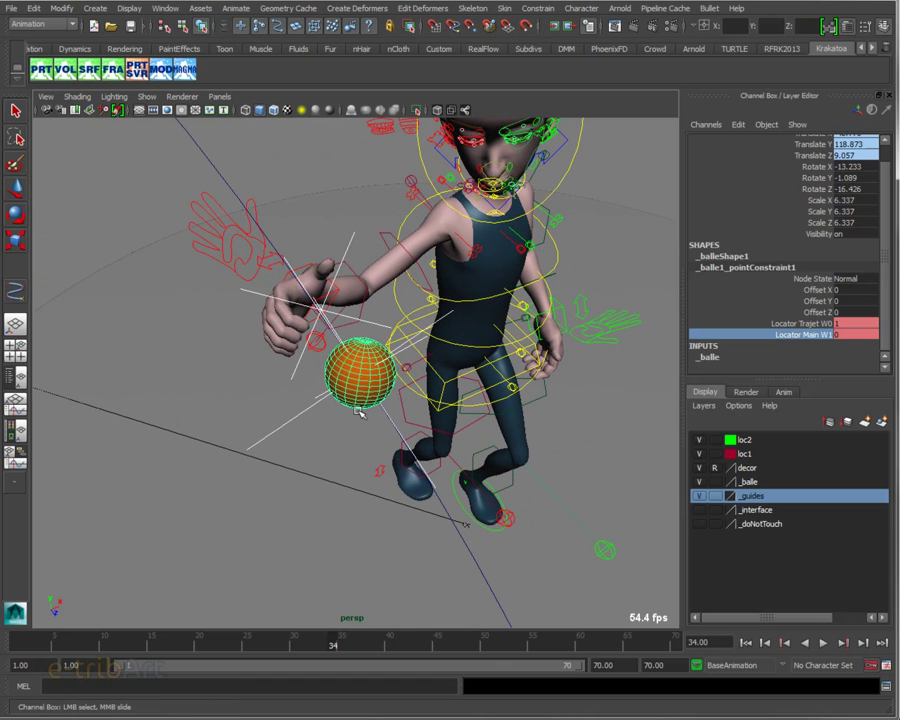
pyautogui.moveTo(337, 650); pyautogui.dragTo(327, 646)
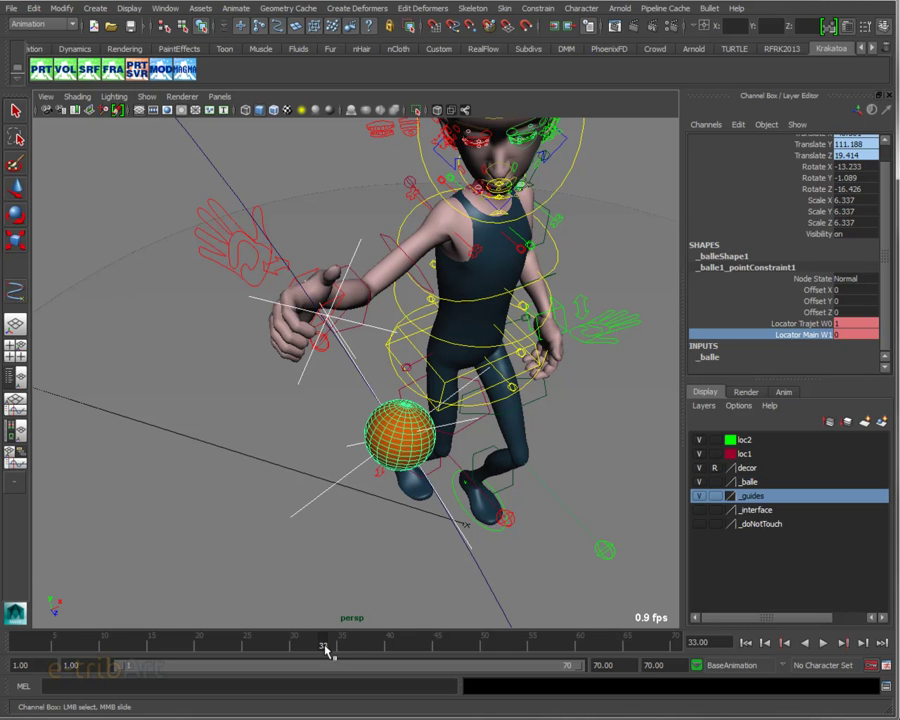
pyautogui.moveTo(320, 648); pyautogui.dragTo(315, 647)
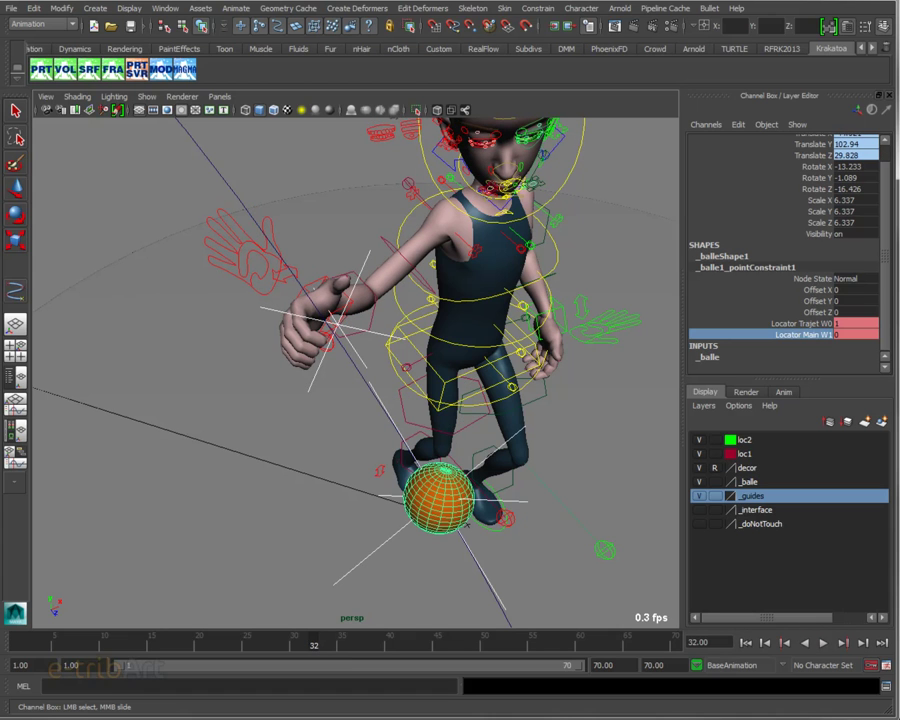
# Step: Key both constraint weights again at frame 32, trajectory 1 and hand 0
pyautogui.click(848, 324)
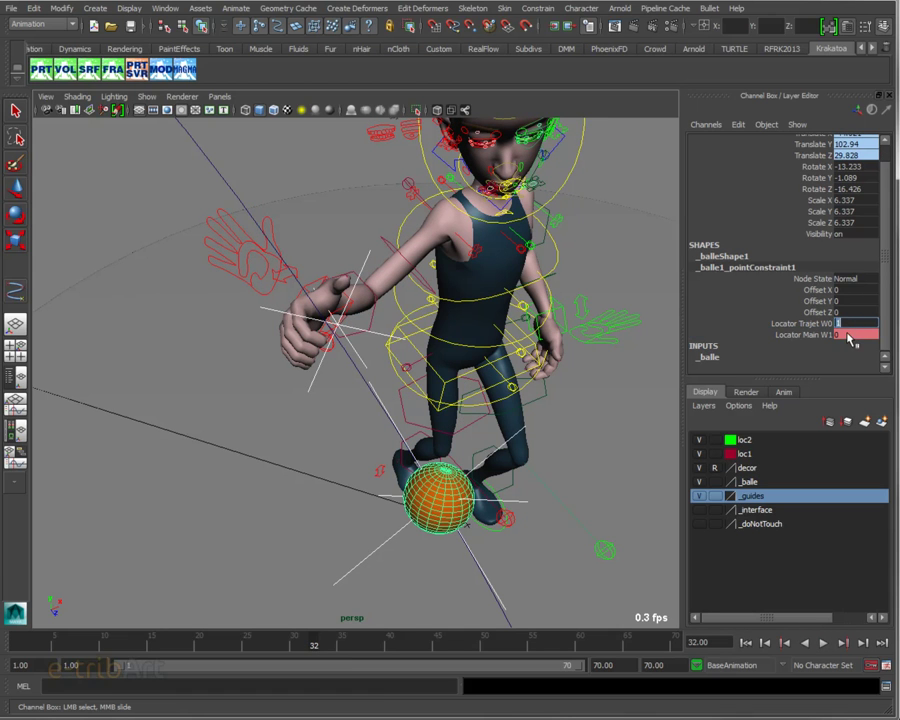
pyautogui.click(847, 335)
pyautogui.rightClick(855, 330)
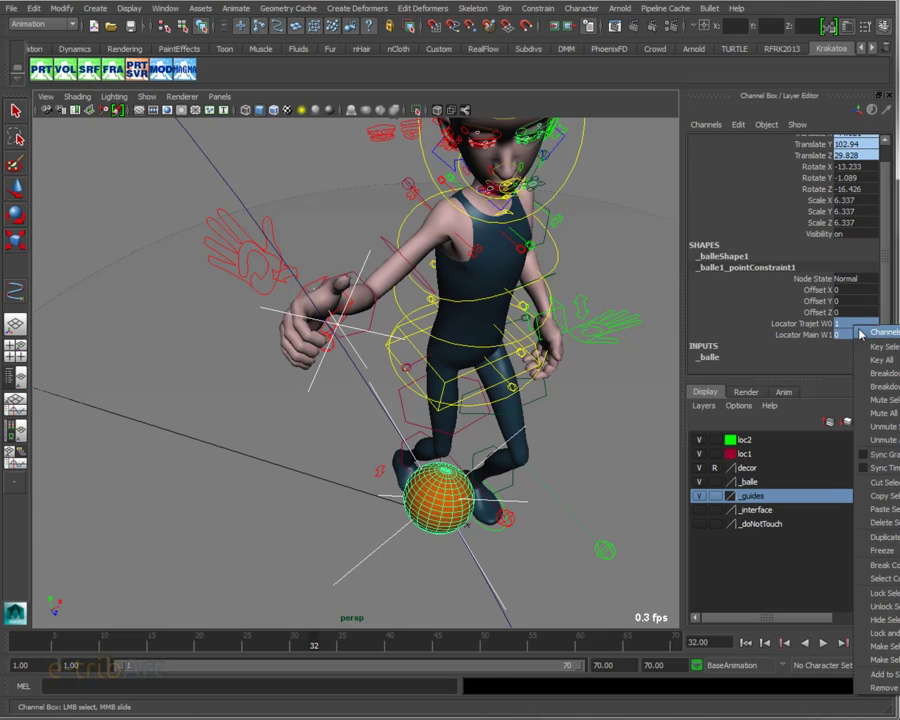
pyautogui.click(880, 343)
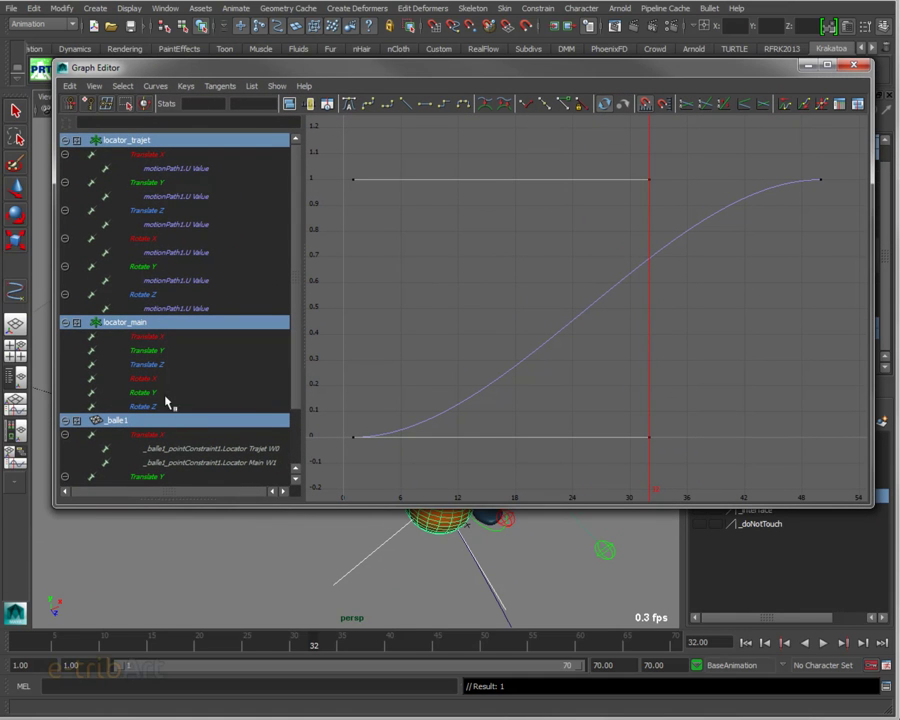
# Step: Filter the Graph Editor to the ball's weight curves, close it, and stop playback at frame 35
pyautogui.scroll(-3, 295, 407)
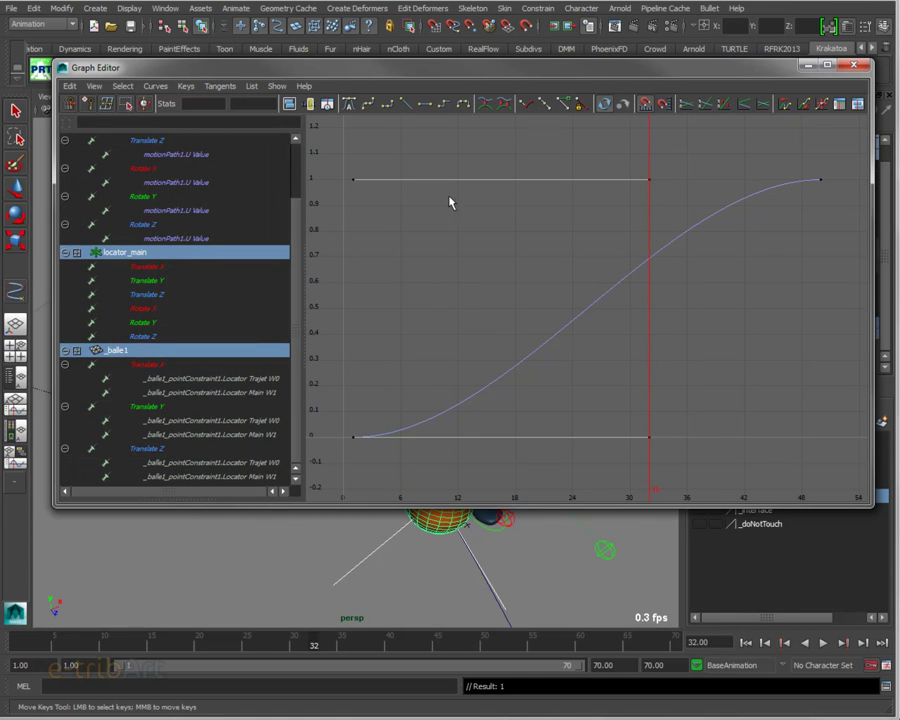
pyautogui.click(118, 352)
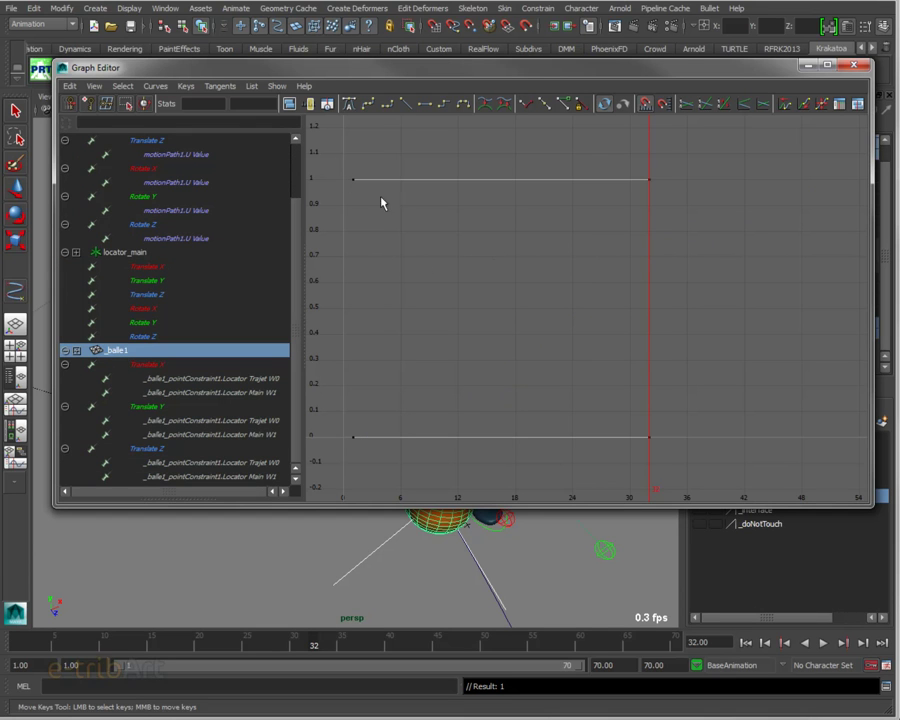
pyautogui.moveTo(355, 62)
pyautogui.mouseDown()
pyautogui.moveTo(416, 86)
pyautogui.moveTo(899, 86)
pyautogui.mouseUp()
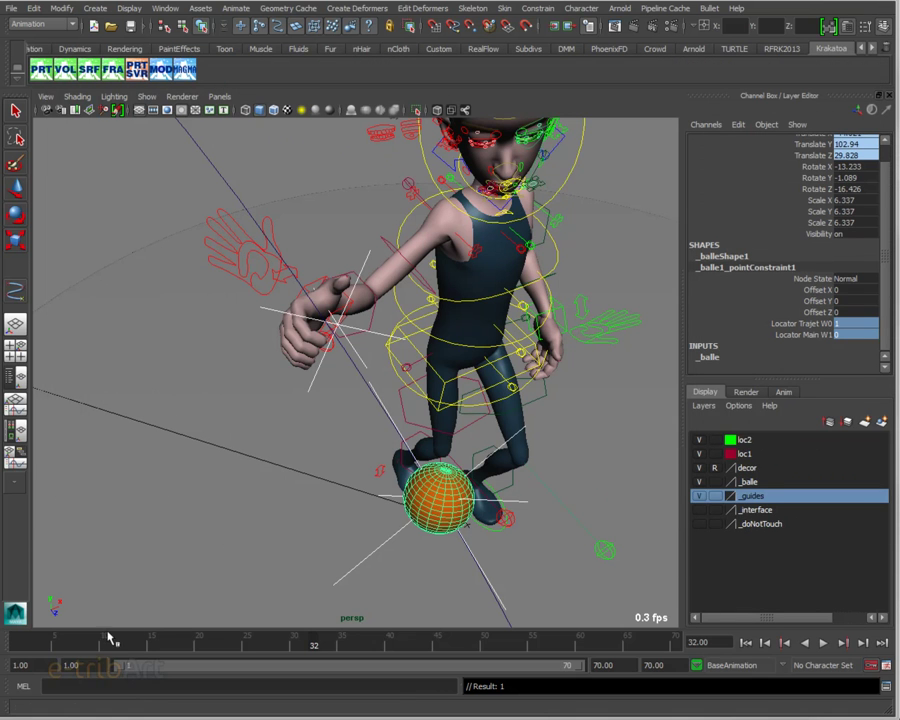
pyautogui.hotkey('alt', 'v')
pyautogui.click(340, 647)
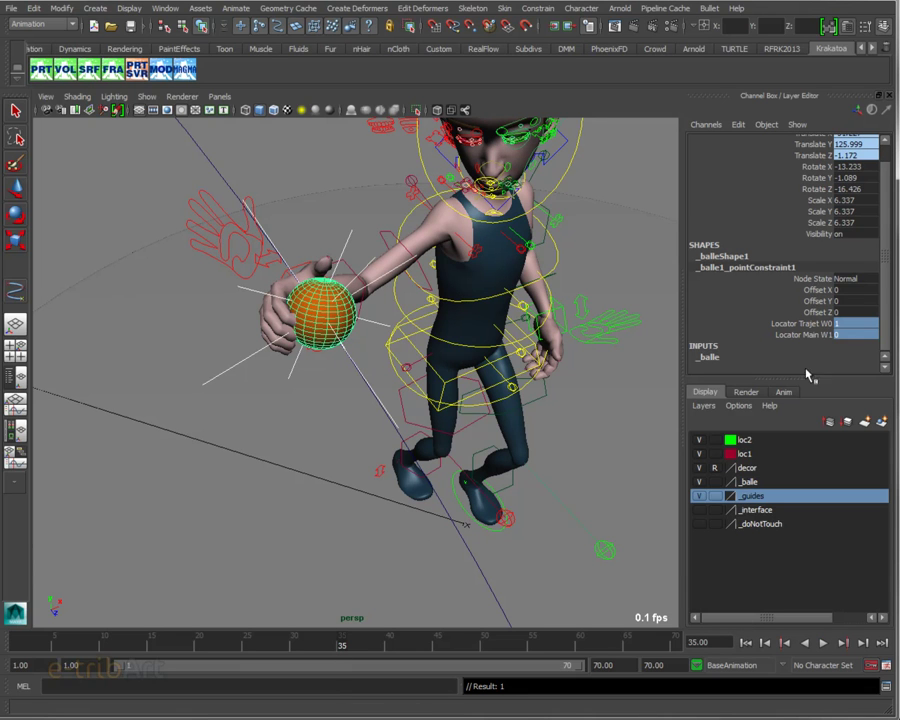
# Step: At frame 35, set Locator Trajet W0 to 0 and Locator Main W1 to 1
pyautogui.click(844, 326)
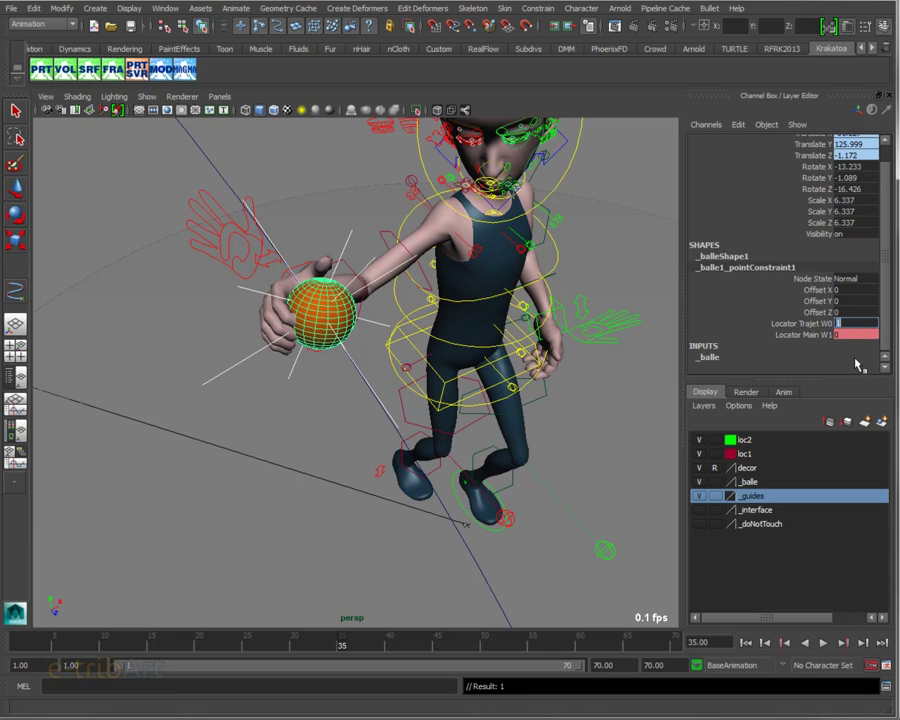
pyautogui.write('0')
pyautogui.press('Return')
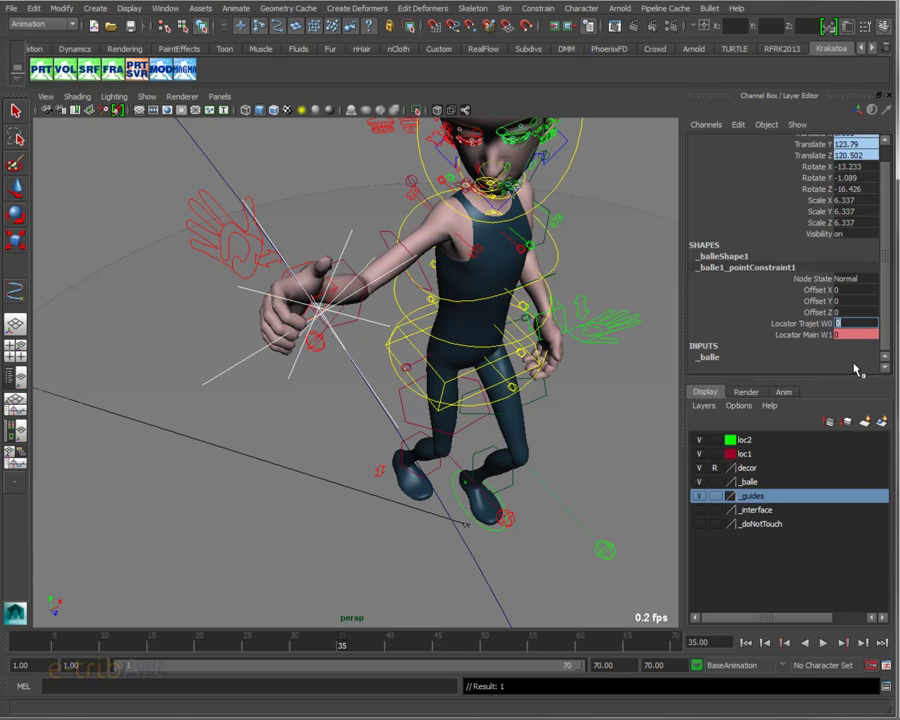
pyautogui.click(853, 337)
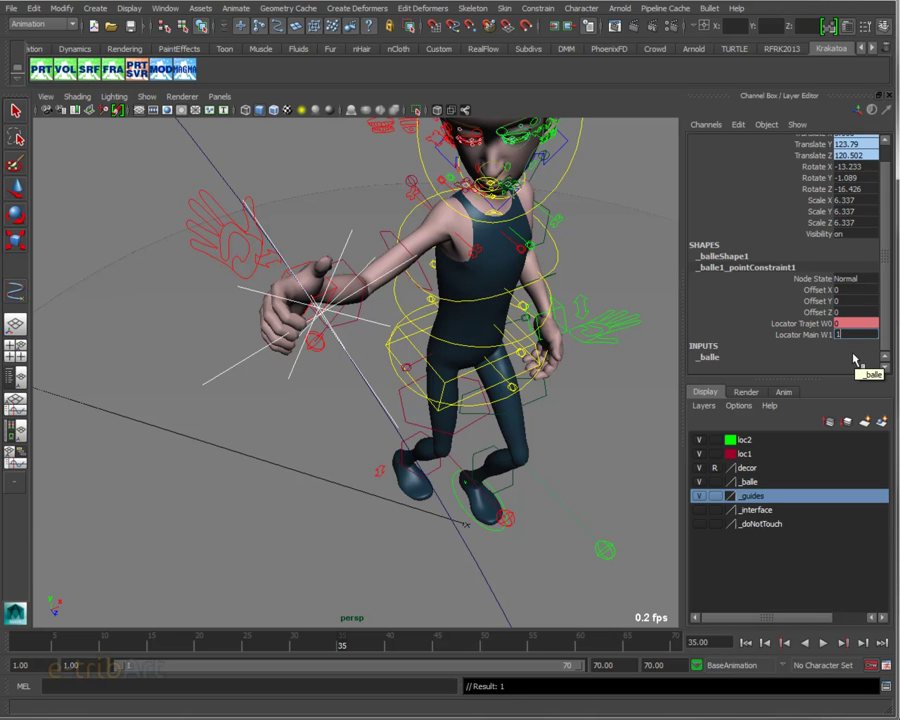
pyautogui.press('Return')
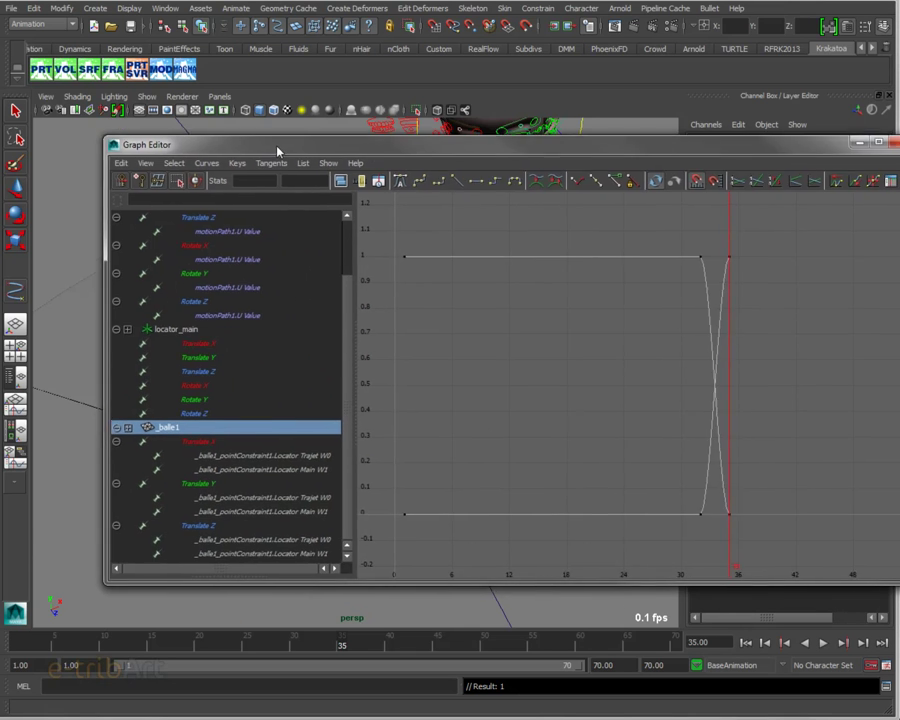
# Step: Check the weight keys and play back past frame 35 to review the ball landing in the hand
pyautogui.moveTo(278, 147); pyautogui.dragTo(211, 77)
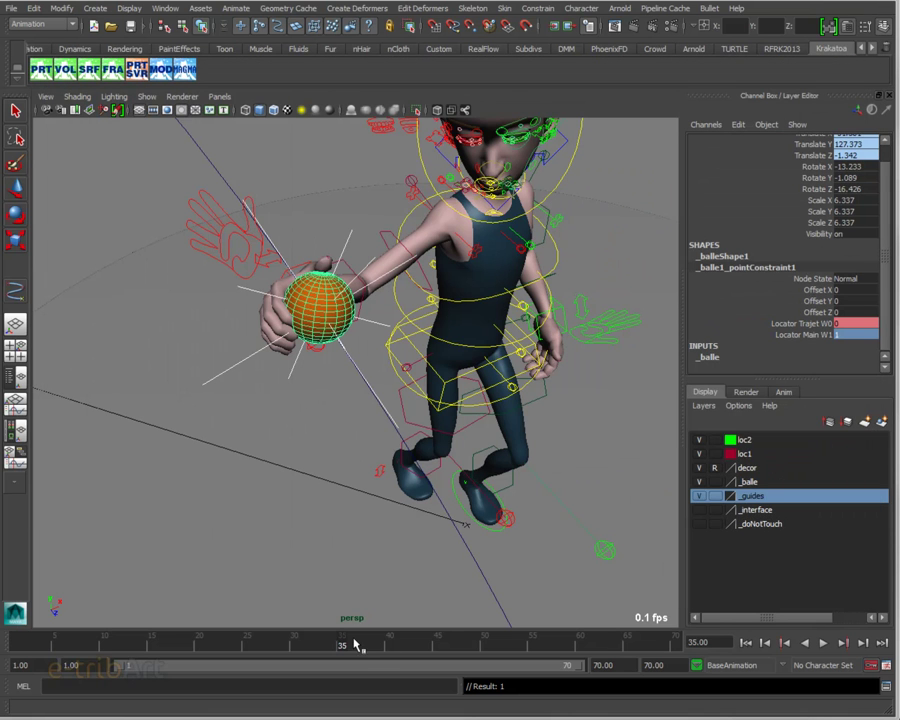
pyautogui.moveTo(343, 650); pyautogui.dragTo(390, 655)
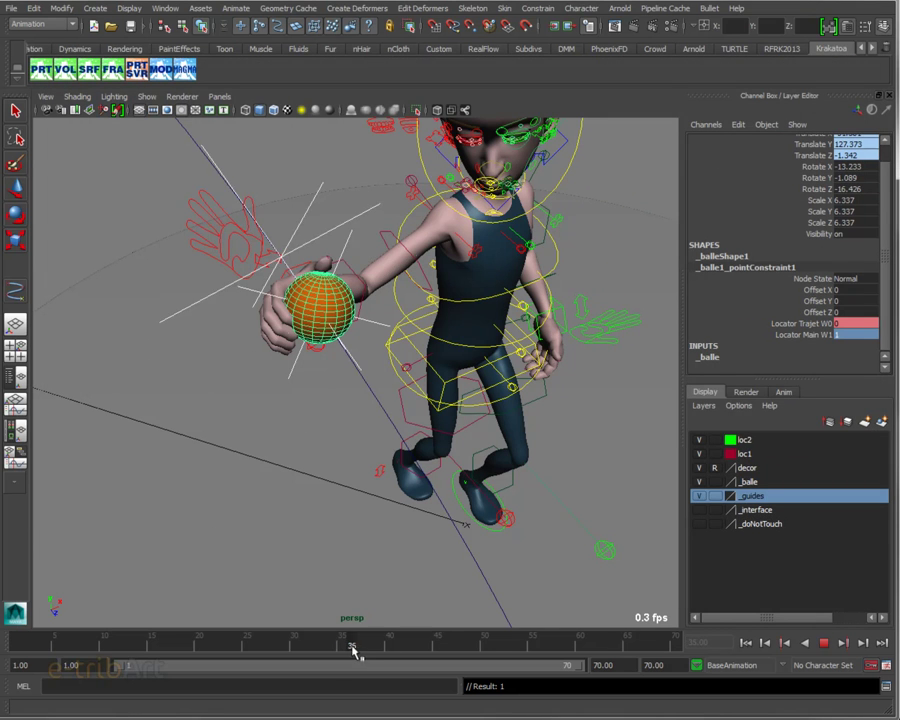
pyautogui.keyDown('alt'); pyautogui.moveTo(362, 596); pyautogui.dragTo(340, 494, button='right'); pyautogui.keyUp('alt')
pyautogui.moveTo(340, 494)
pyautogui.keyDown('alt'); pyautogui.mouseDown(button='middle')
pyautogui.moveTo(348, 552)
pyautogui.moveTo(286, 288)
pyautogui.mouseUp(button='middle'); pyautogui.keyUp('alt')
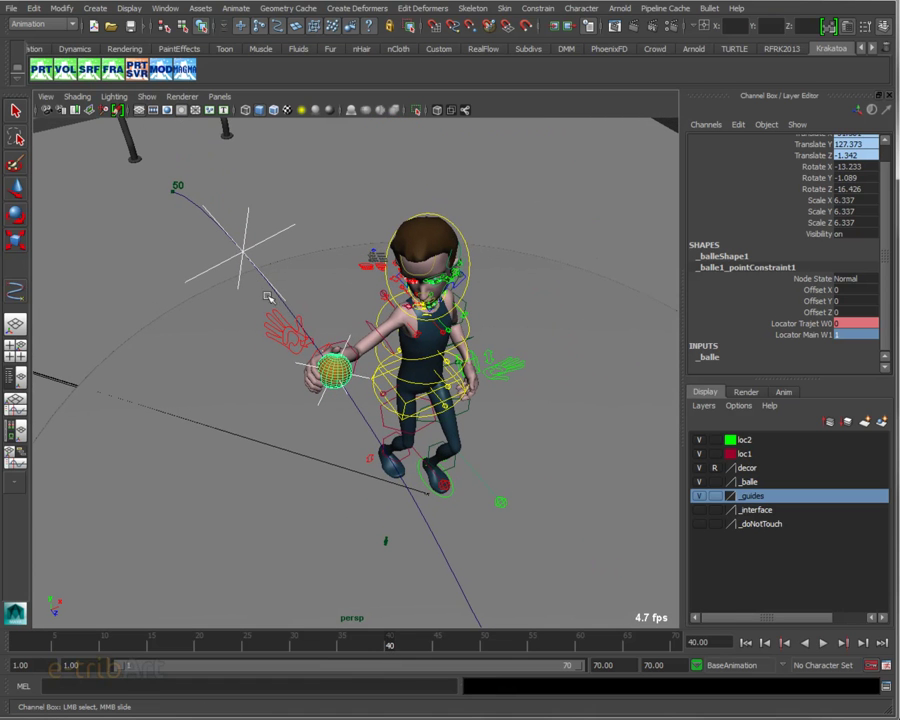
pyautogui.hotkey('alt', 'v')
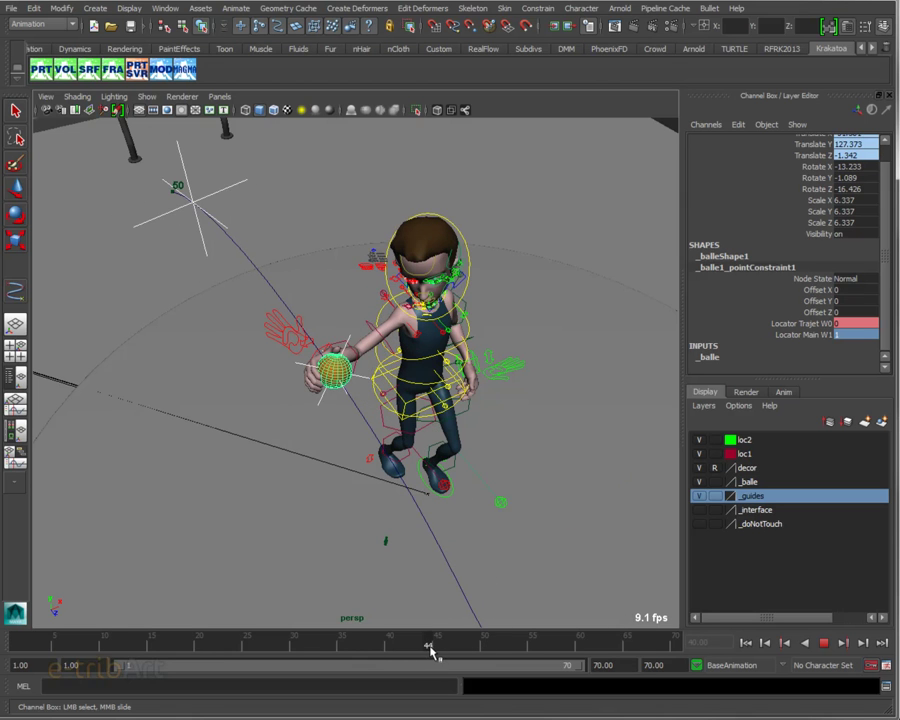
pyautogui.moveTo(184, 645); pyautogui.dragTo(388, 655)
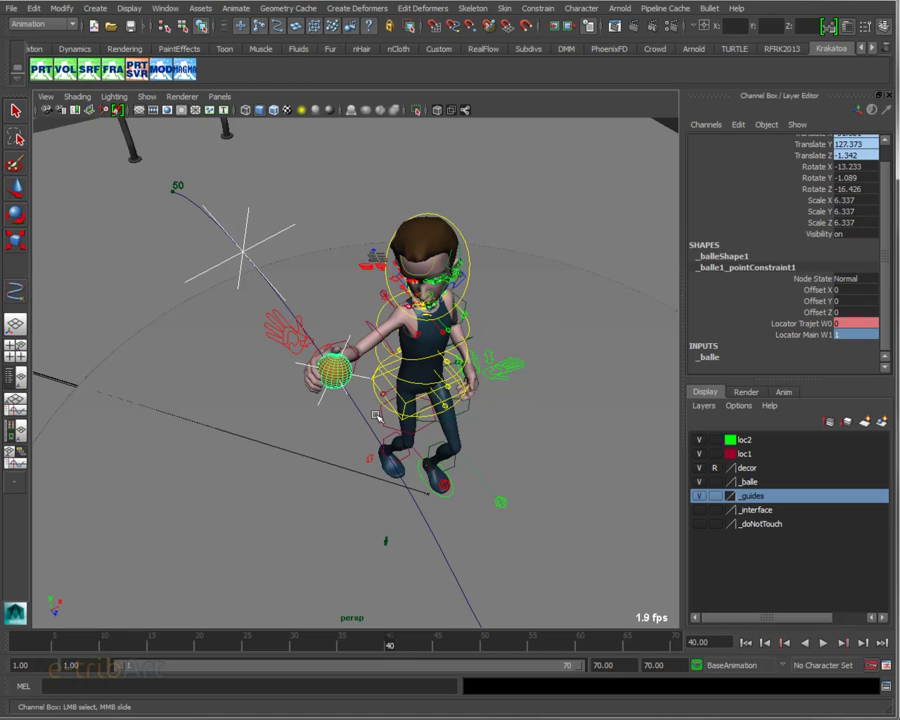
# Step: Select the right wrist IK control and frame the view around the hand and ball
pyautogui.click(358, 355)
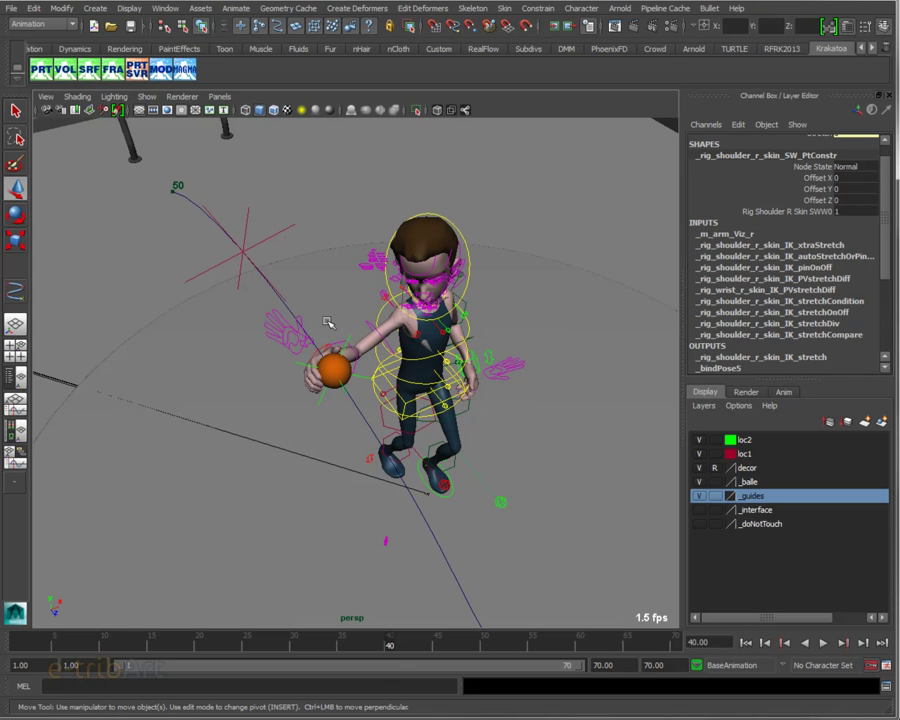
pyautogui.click(357, 382)
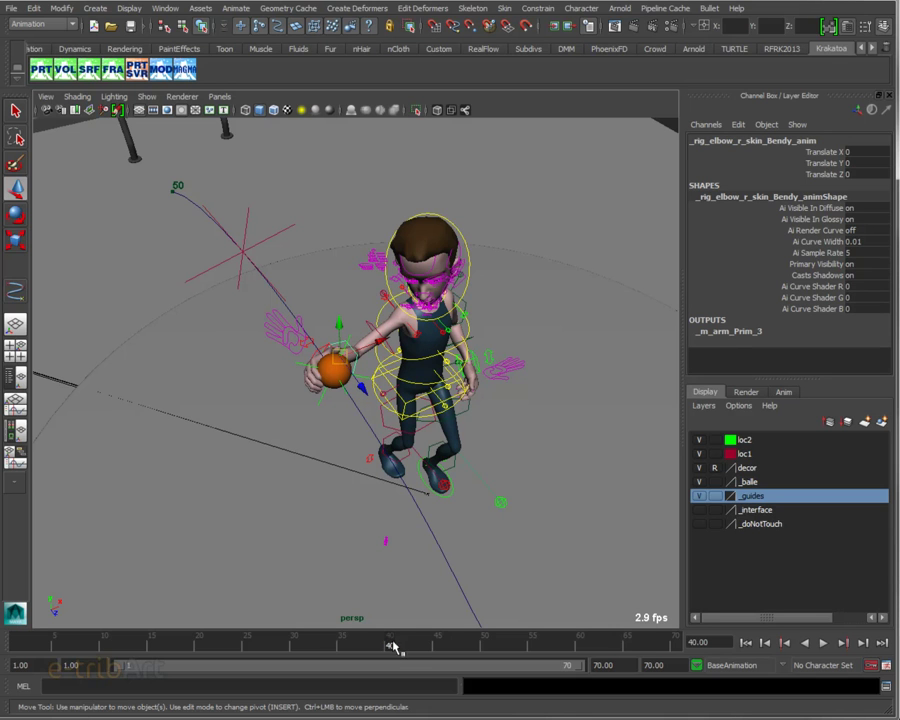
pyautogui.press('f')
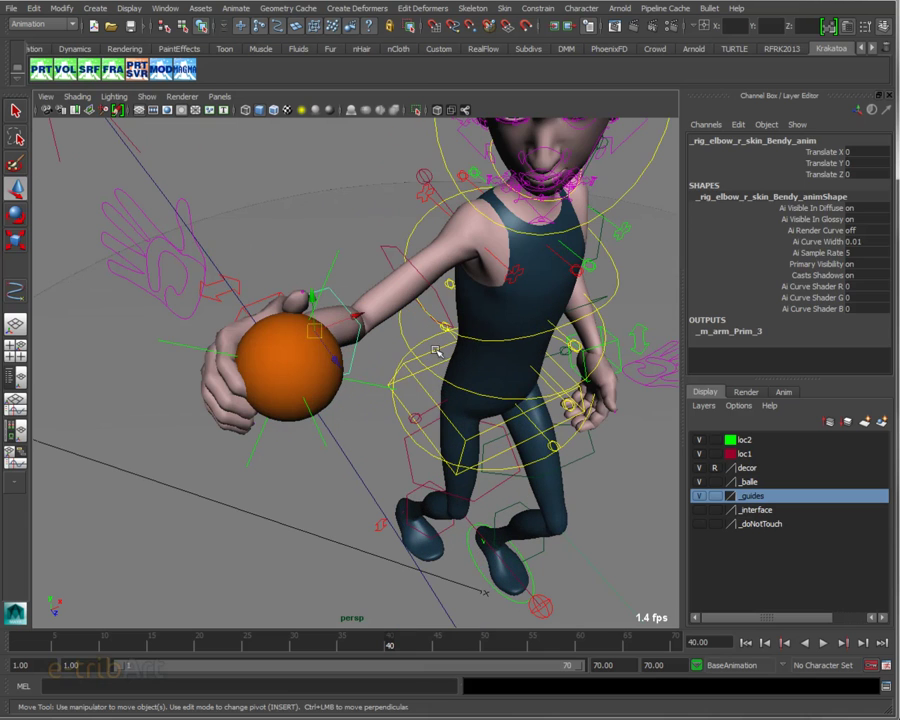
pyautogui.click(381, 347)
pyautogui.click(355, 346)
pyautogui.moveTo(268, 273)
pyautogui.keyDown('alt'); pyautogui.mouseDown()
pyautogui.moveTo(413, 411)
pyautogui.moveTo(310, 460)
pyautogui.mouseUp(); pyautogui.keyUp('alt')
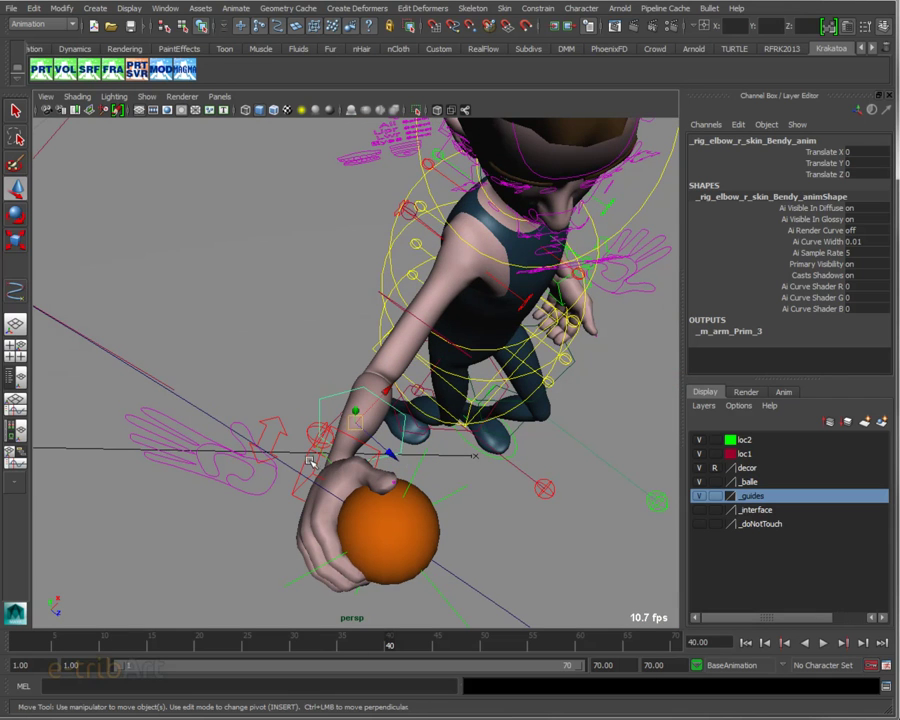
pyautogui.click(310, 456)
pyautogui.keyDown('alt'); pyautogui.moveTo(445, 473); pyautogui.dragTo(360, 430); pyautogui.keyUp('alt')
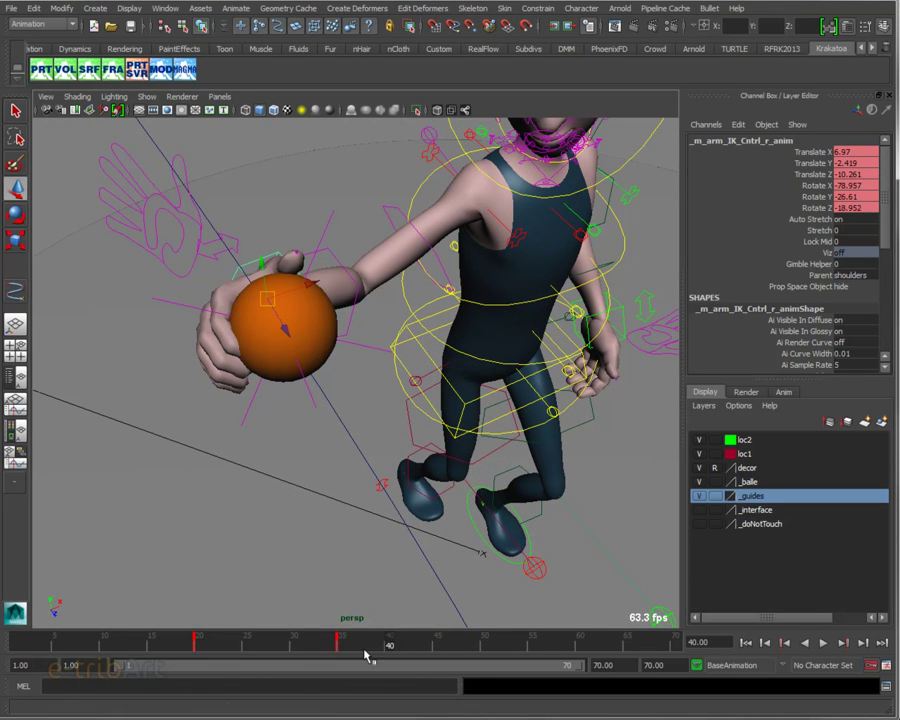
# Step: At frame 37, move and rotate the right-hand IK control around the ball and key it
pyautogui.moveTo(393, 657)
pyautogui.mouseDown()
pyautogui.moveTo(368, 644)
pyautogui.moveTo(364, 651)
pyautogui.mouseUp()
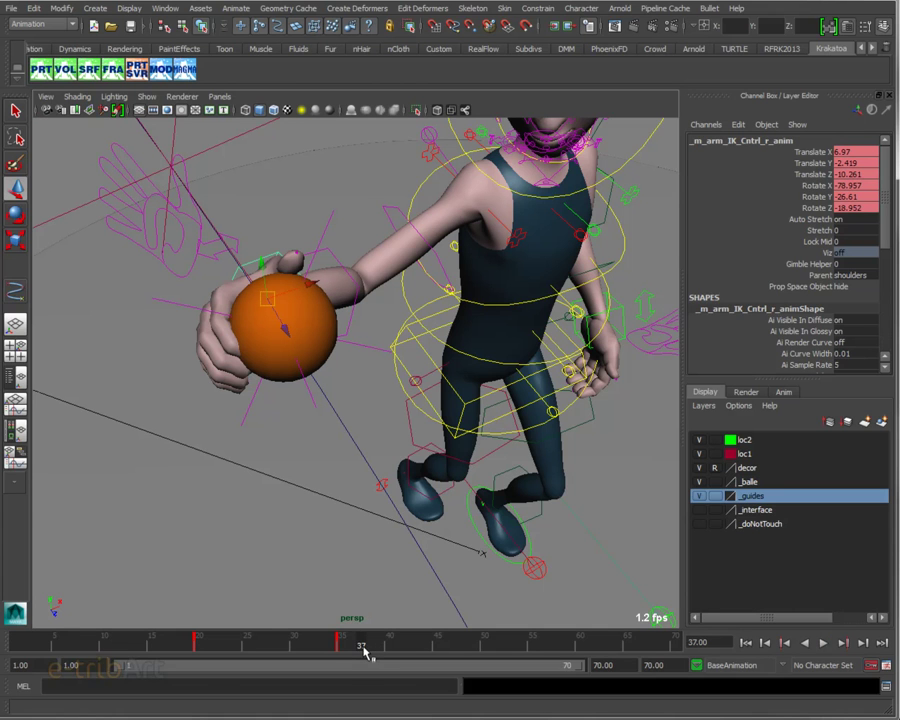
pyautogui.press('w')
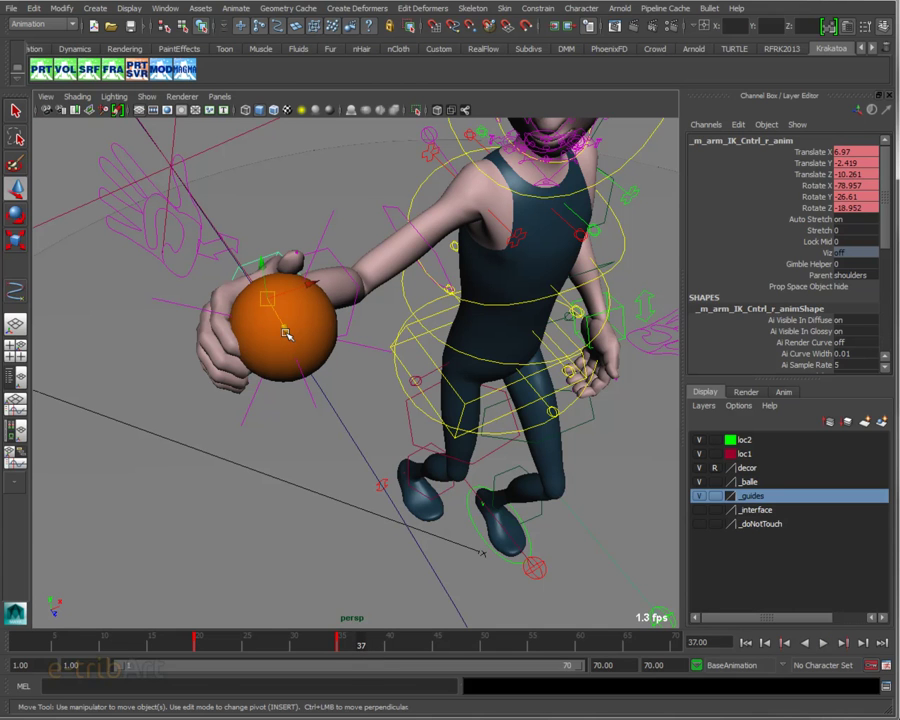
pyautogui.moveTo(286, 334); pyautogui.dragTo(273, 316)
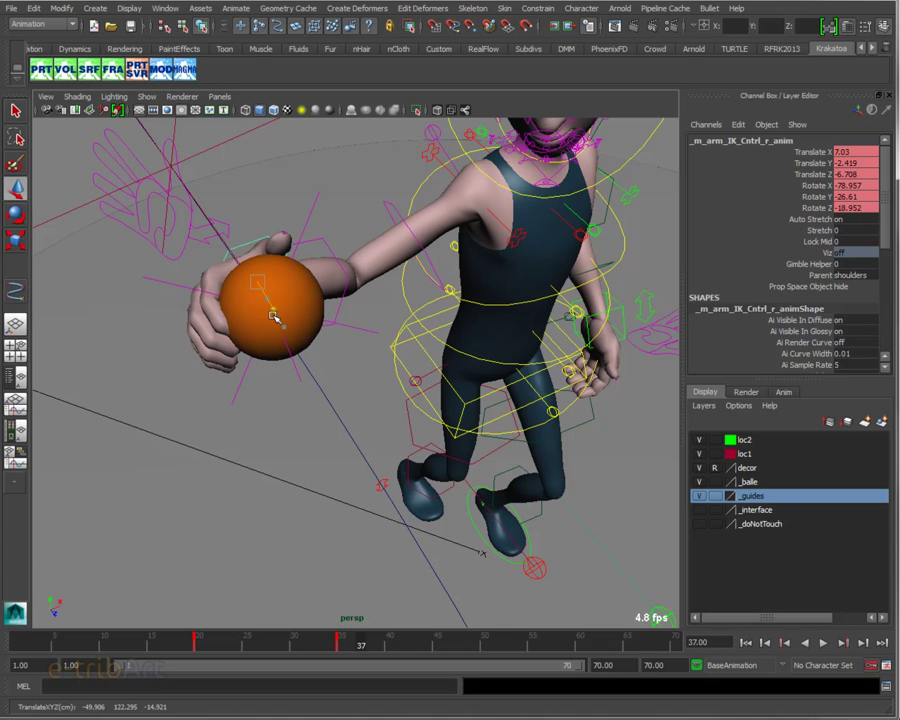
pyautogui.moveTo(273, 316); pyautogui.dragTo(280, 312)
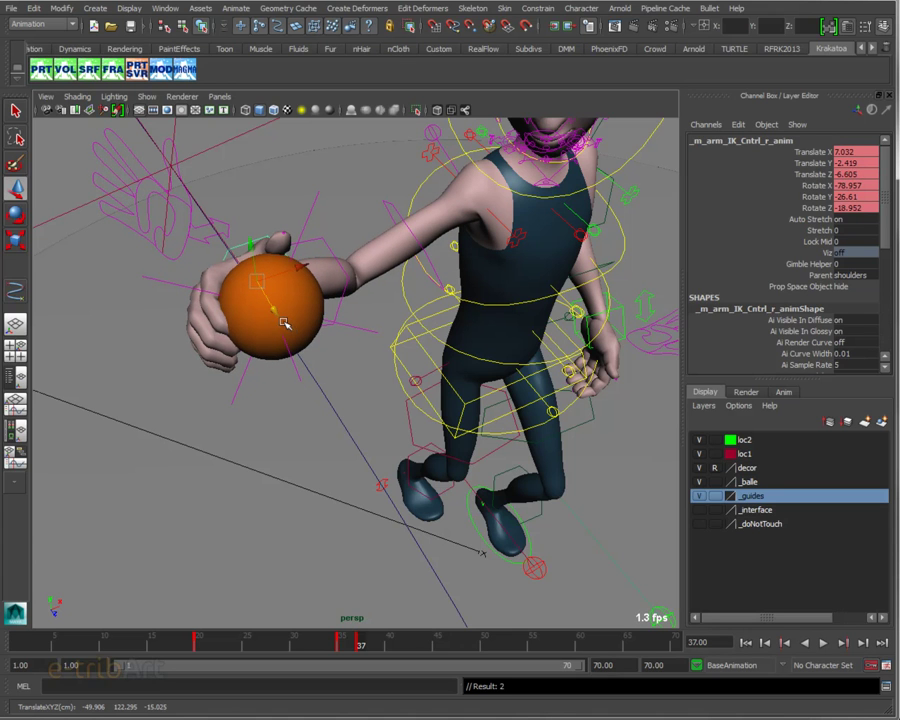
pyautogui.press('e')
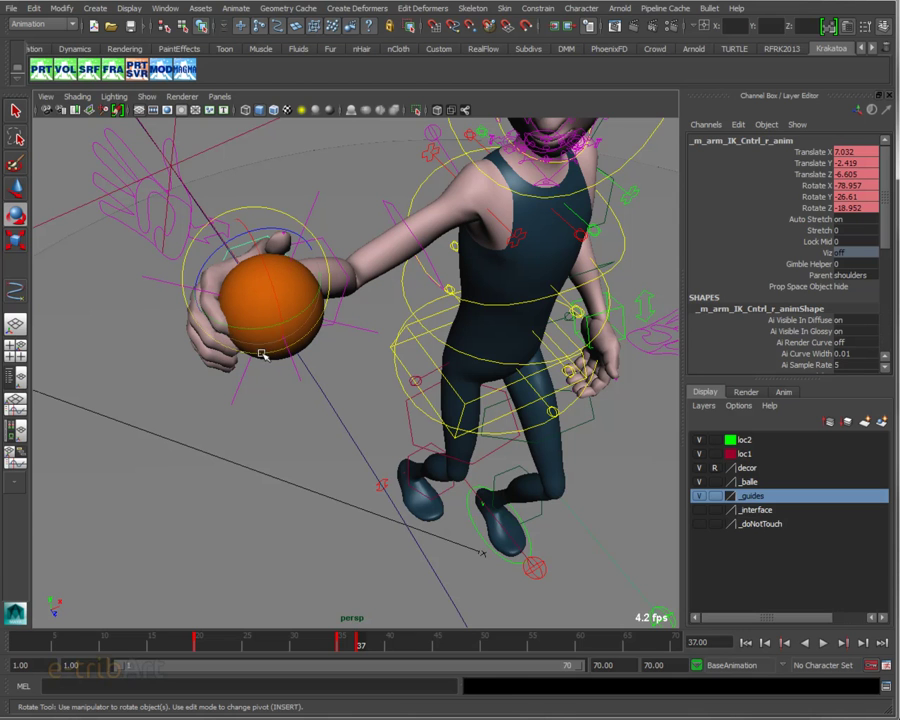
pyautogui.keyDown('alt'); pyautogui.moveTo(261, 354); pyautogui.dragTo(281, 360); pyautogui.keyUp('alt')
pyautogui.moveTo(224, 339)
pyautogui.mouseDown()
pyautogui.moveTo(240, 347)
pyautogui.moveTo(291, 295)
pyautogui.mouseUp()
pyautogui.hotkey('shift', 'e')
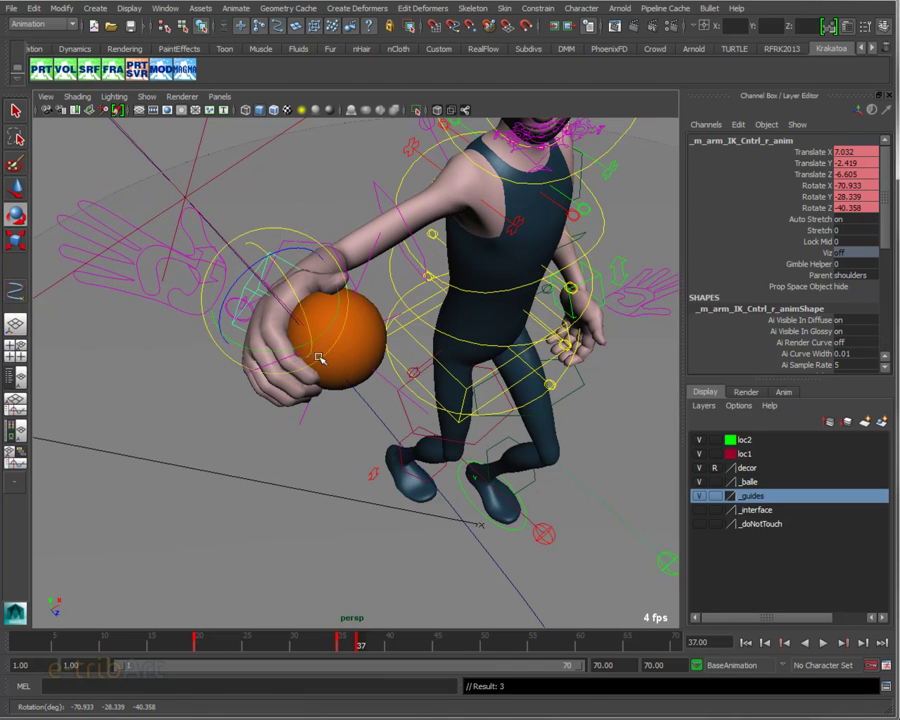
# Step: Play to frame 45 and move the right-arm IK control to 21.828, 38.32, -6.854
pyautogui.hotkey('alt', 'v')
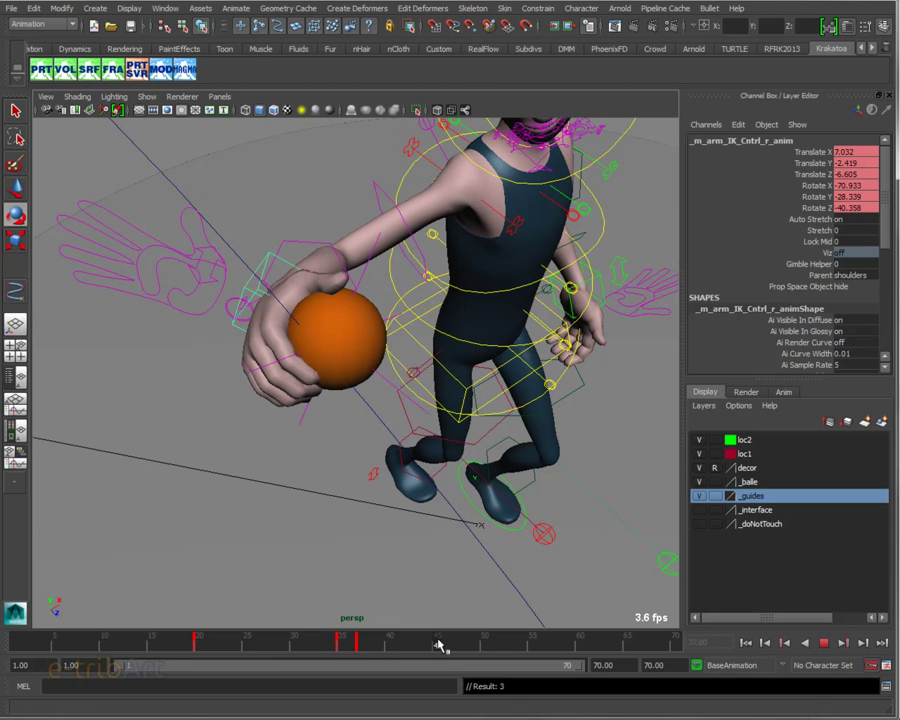
pyautogui.press('Escape')
pyautogui.moveTo(376, 466)
pyautogui.keyDown('alt'); pyautogui.mouseDown()
pyautogui.moveTo(338, 428)
pyautogui.moveTo(301, 418)
pyautogui.mouseUp(); pyautogui.keyUp('alt')
pyautogui.press('e')
pyautogui.press('w')
pyautogui.moveTo(284, 258)
pyautogui.mouseDown()
pyautogui.moveTo(350, 410)
pyautogui.moveTo(363, 382)
pyautogui.moveTo(345, 365)
pyautogui.mouseUp()
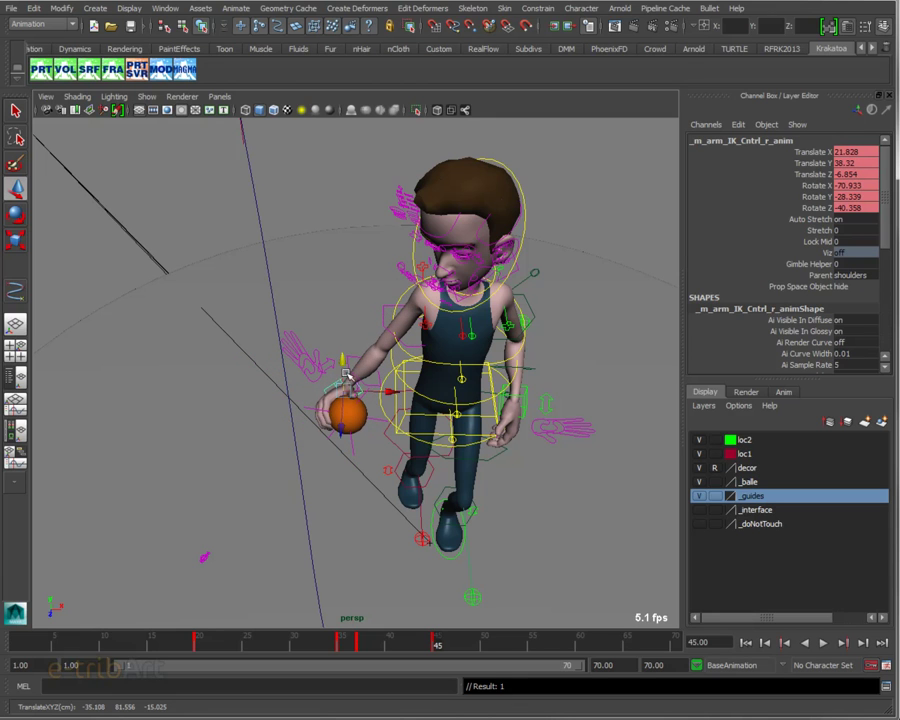
# Step: At frame 45, shift the right-hand IK control along X and rotate the hand and ball downward
pyautogui.moveTo(389, 402)
pyautogui.mouseDown()
pyautogui.moveTo(521, 432)
pyautogui.moveTo(505, 428)
pyautogui.mouseUp()
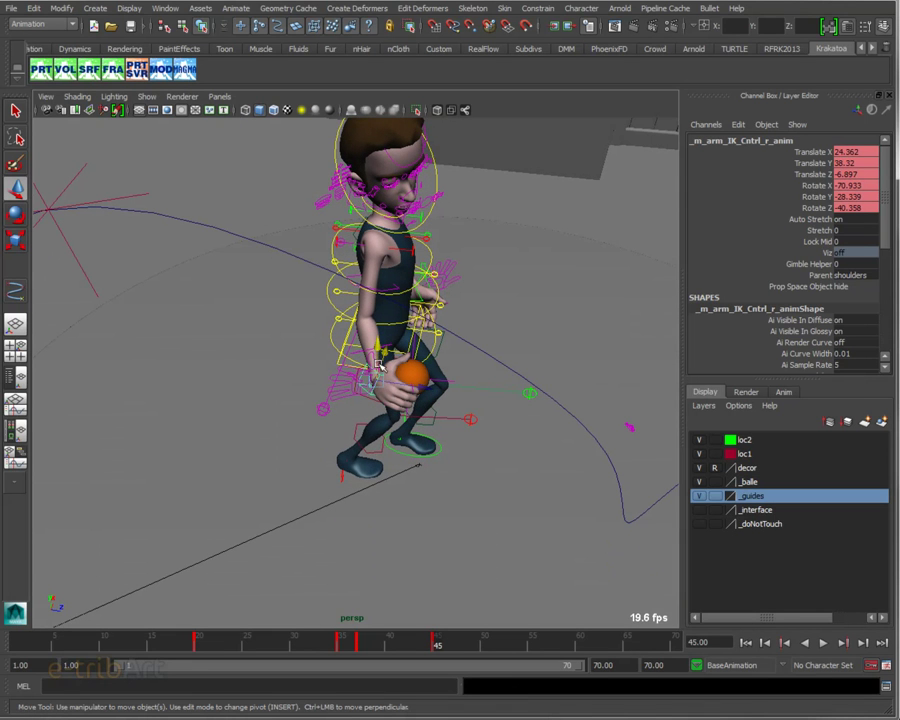
pyautogui.press('e')
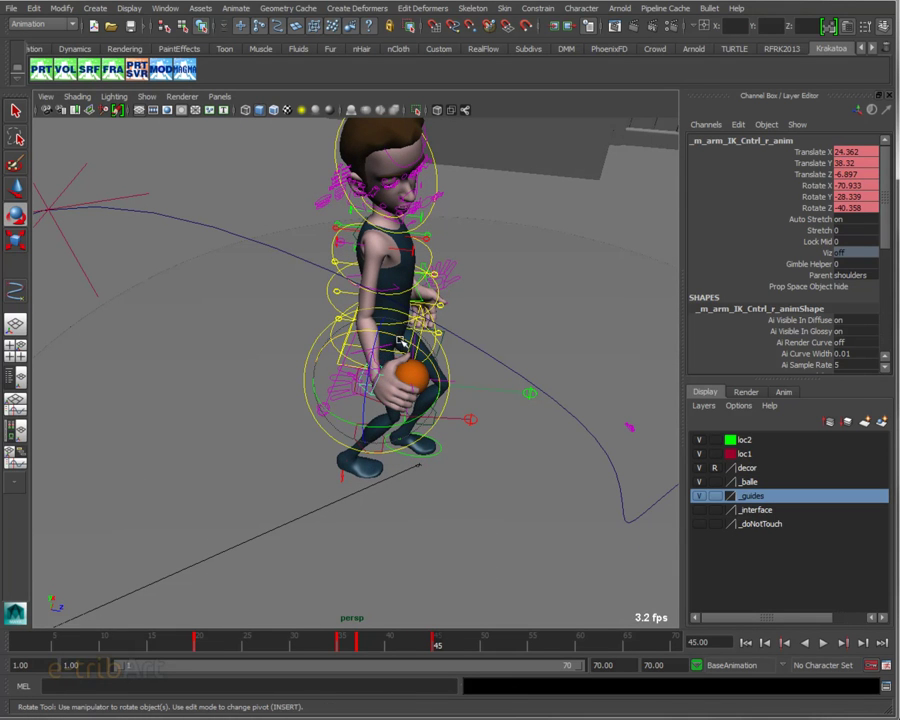
pyautogui.click(415, 355)
pyautogui.moveTo(415, 355); pyautogui.dragTo(296, 360)
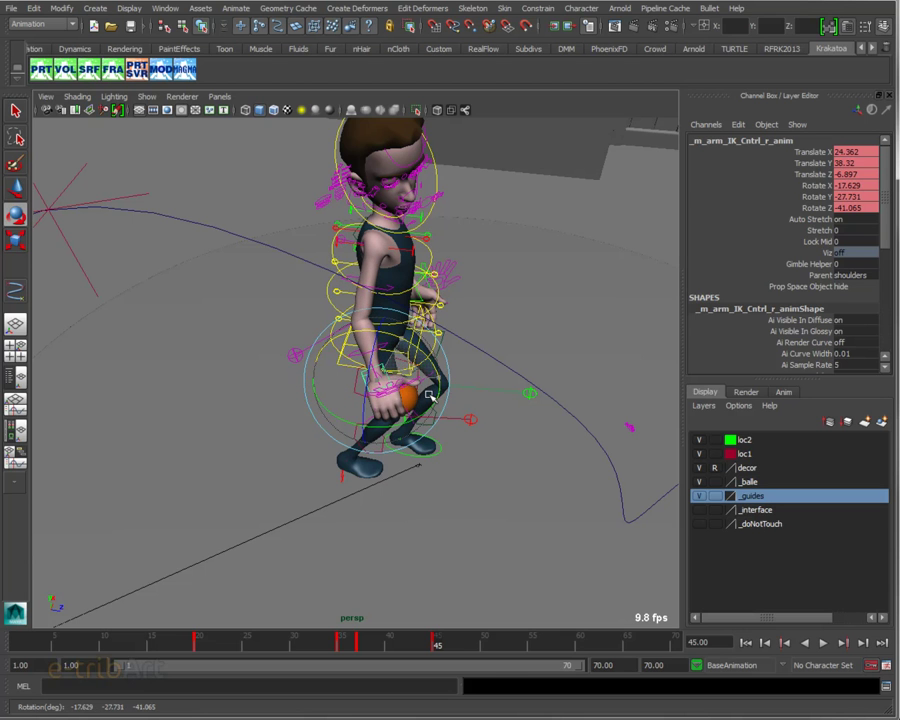
# Step: Move the right arm's pole-vector control to about 6.707, -4.111, -15.83 to redirect the elbow
pyautogui.click(296, 358)
pyautogui.keyDown('alt'); pyautogui.moveTo(301, 446); pyautogui.dragTo(397, 425); pyautogui.keyUp('alt')
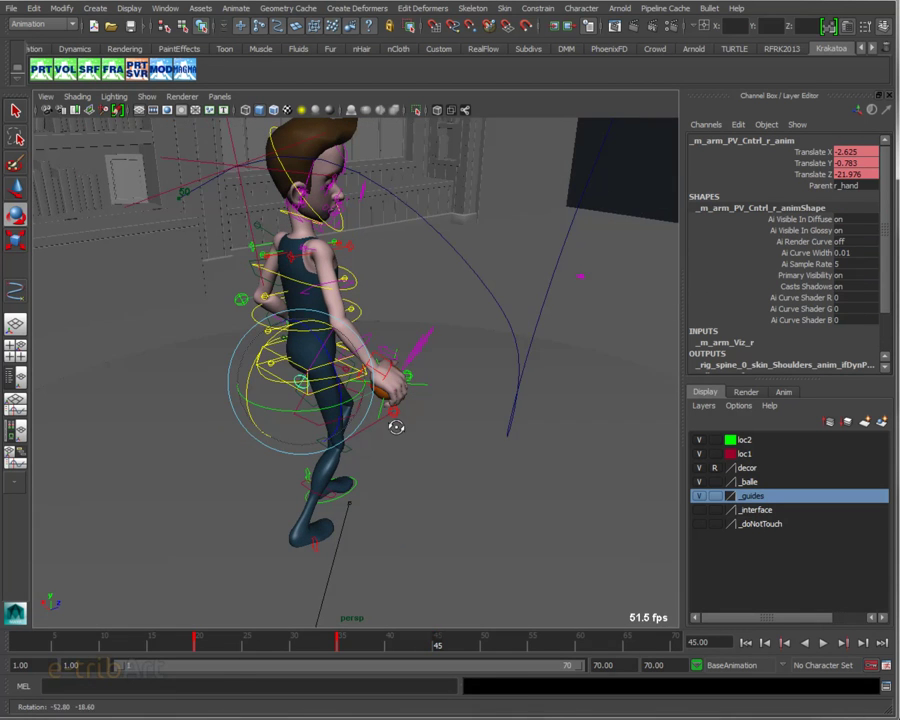
pyautogui.press('w')
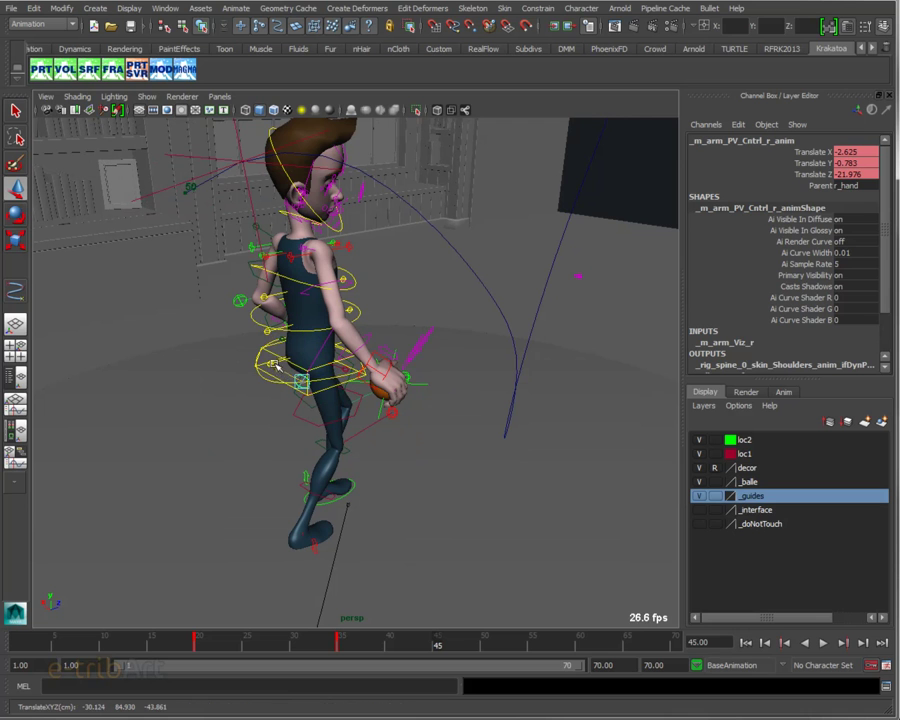
pyautogui.moveTo(264, 360)
pyautogui.mouseDown(button='middle')
pyautogui.moveTo(278, 317)
pyautogui.moveTo(285, 330)
pyautogui.mouseUp(button='middle')
pyautogui.moveTo(290, 340)
pyautogui.keyDown('alt'); pyautogui.mouseDown()
pyautogui.moveTo(141, 381)
pyautogui.moveTo(185, 382)
pyautogui.mouseUp(); pyautogui.keyUp('alt')
pyautogui.keyDown('alt'); pyautogui.moveTo(185, 382); pyautogui.dragTo(241, 366, button='middle'); pyautogui.keyUp('alt')
pyautogui.moveTo(241, 366)
pyautogui.keyDown('alt'); pyautogui.mouseDown()
pyautogui.moveTo(226, 324)
pyautogui.moveTo(239, 356)
pyautogui.mouseUp(); pyautogui.keyUp('alt')
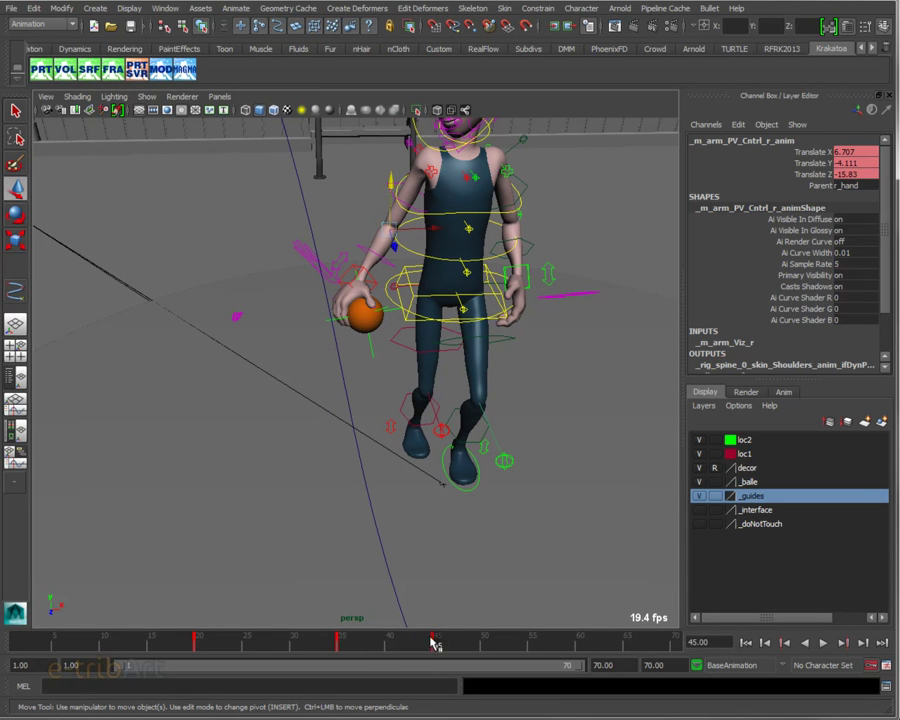
# Step: Play back the animation with Alt+V to review the arm, then stop it
pyautogui.hotkey('alt', 'v')
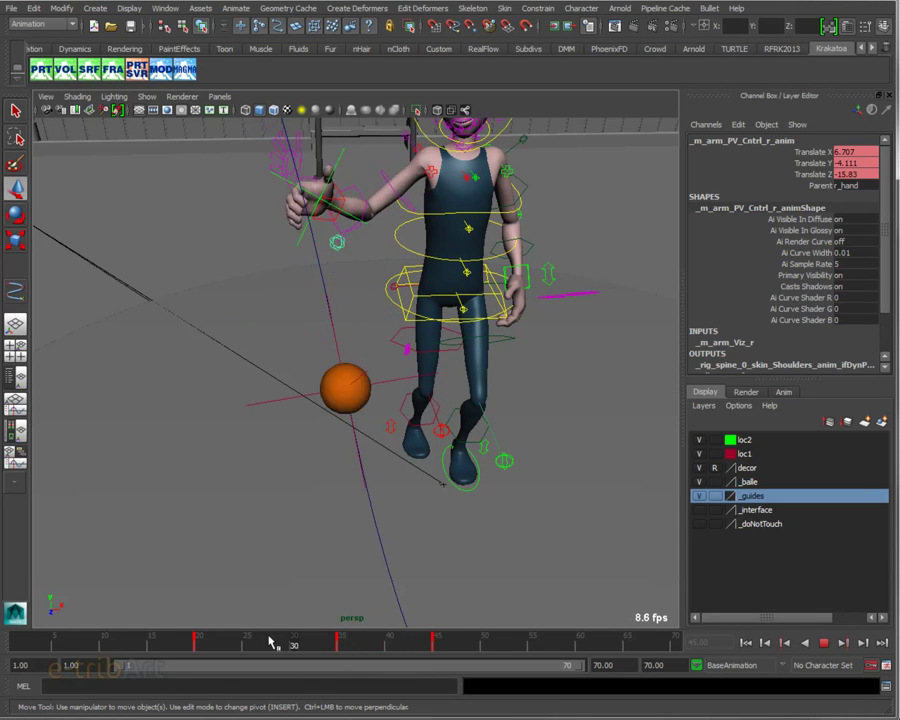
pyautogui.moveTo(148, 637); pyautogui.dragTo(40, 639)
pyautogui.moveTo(378, 374)
pyautogui.keyDown('alt'); pyautogui.mouseDown()
pyautogui.moveTo(362, 425)
pyautogui.moveTo(402, 416)
pyautogui.moveTo(311, 422)
pyautogui.moveTo(275, 396)
pyautogui.mouseUp(); pyautogui.keyUp('alt')
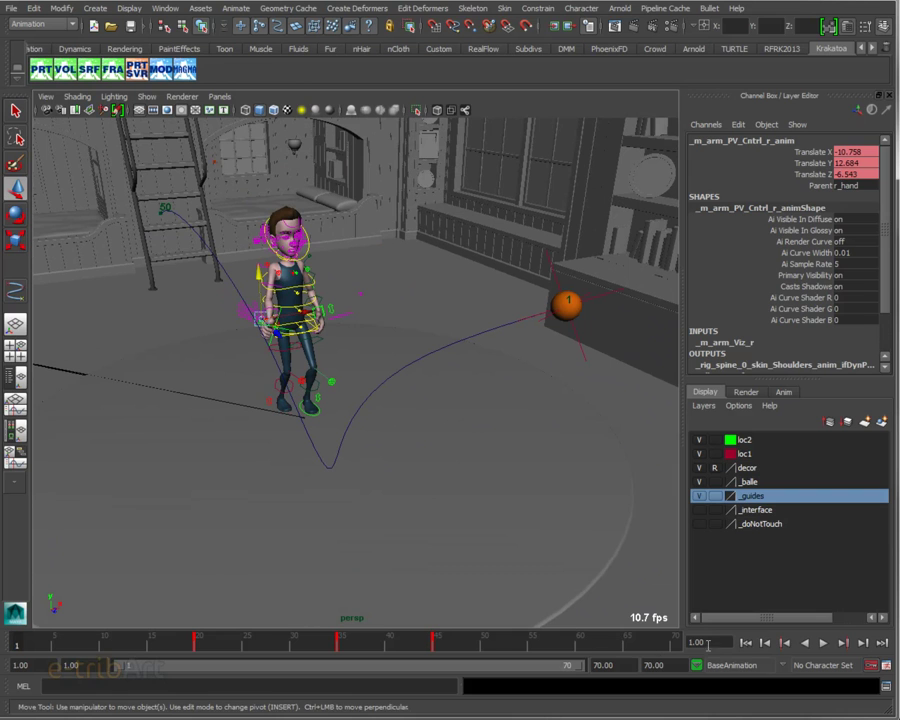
pyautogui.click(824, 645)
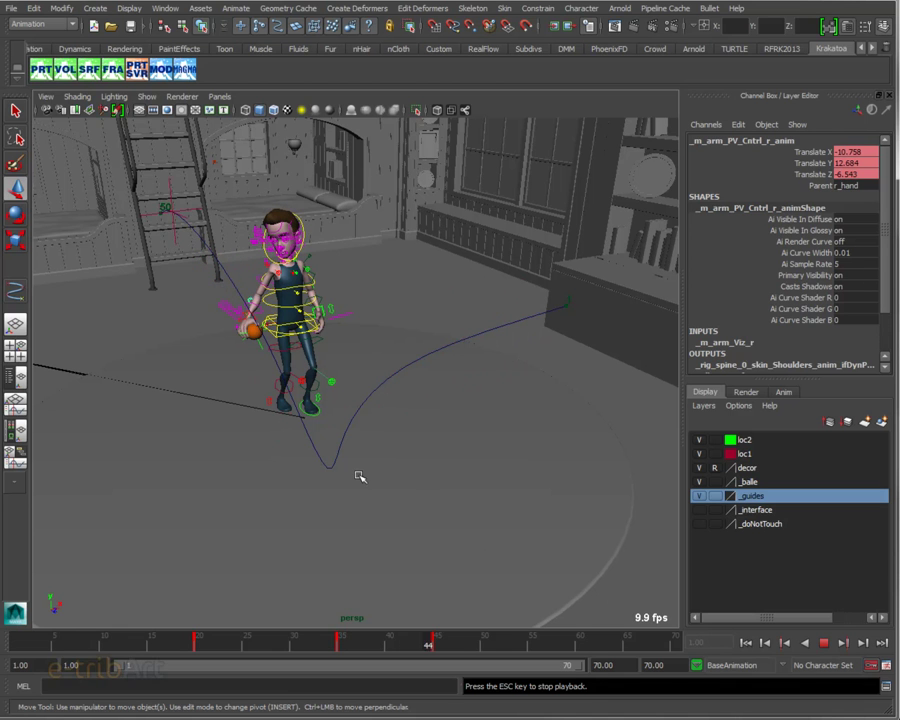
pyautogui.moveTo(358, 476)
pyautogui.keyDown('alt'); pyautogui.mouseDown()
pyautogui.moveTo(281, 382)
pyautogui.moveTo(388, 454)
pyautogui.mouseUp(); pyautogui.keyUp('alt')
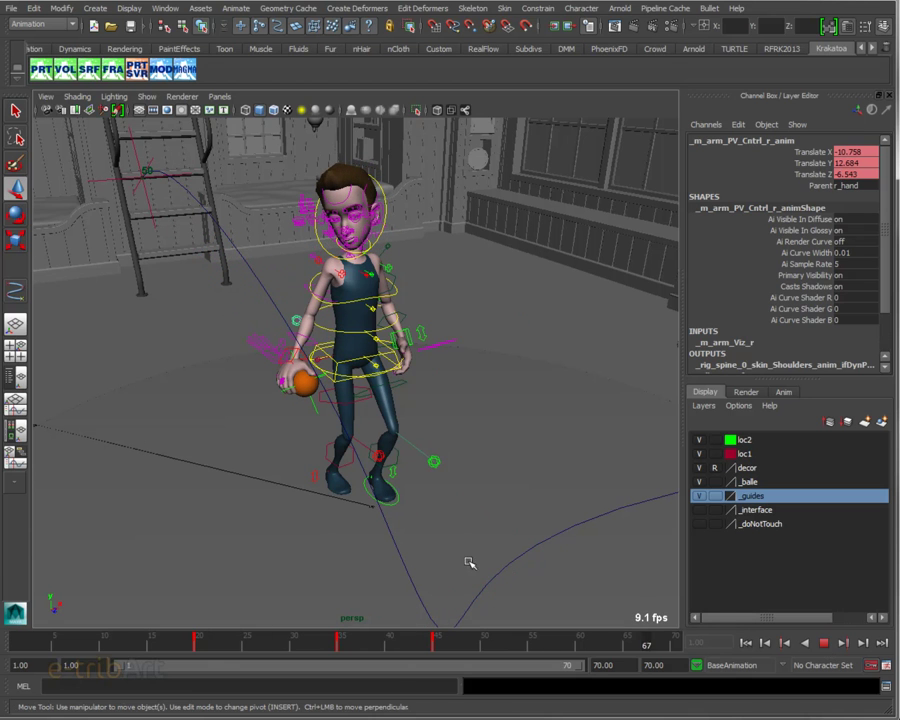
# Step: Show curve1's control vertices, pull one CV to reshape the path, and scrub to check the ball
pyautogui.click(823, 643)
pyautogui.moveTo(401, 510)
pyautogui.keyDown('alt'); pyautogui.mouseDown()
pyautogui.moveTo(416, 498)
pyautogui.moveTo(352, 508)
pyautogui.mouseUp(); pyautogui.keyUp('alt')
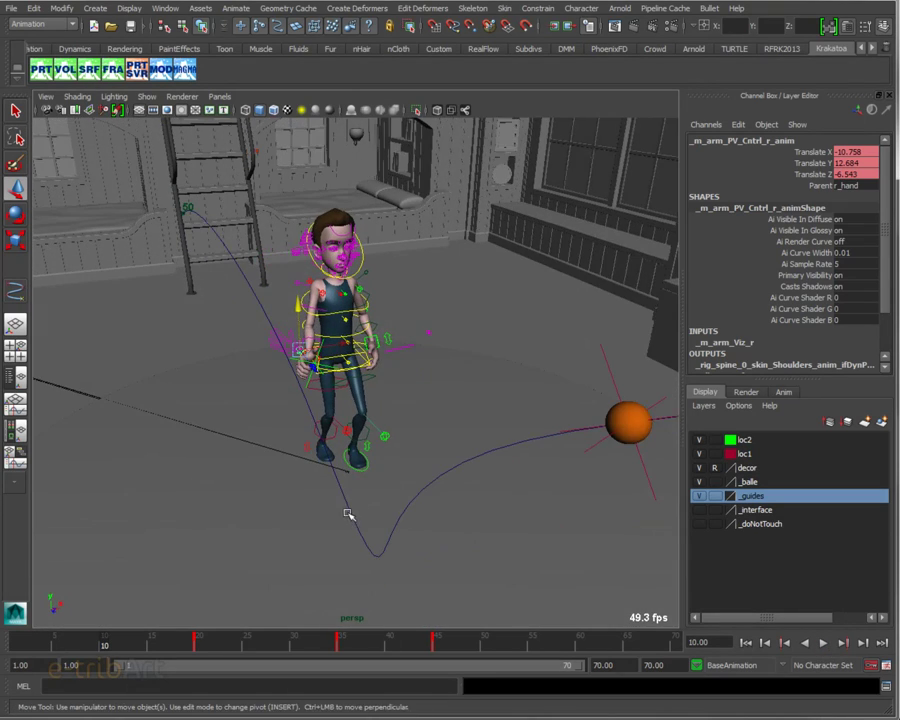
pyautogui.click(347, 514)
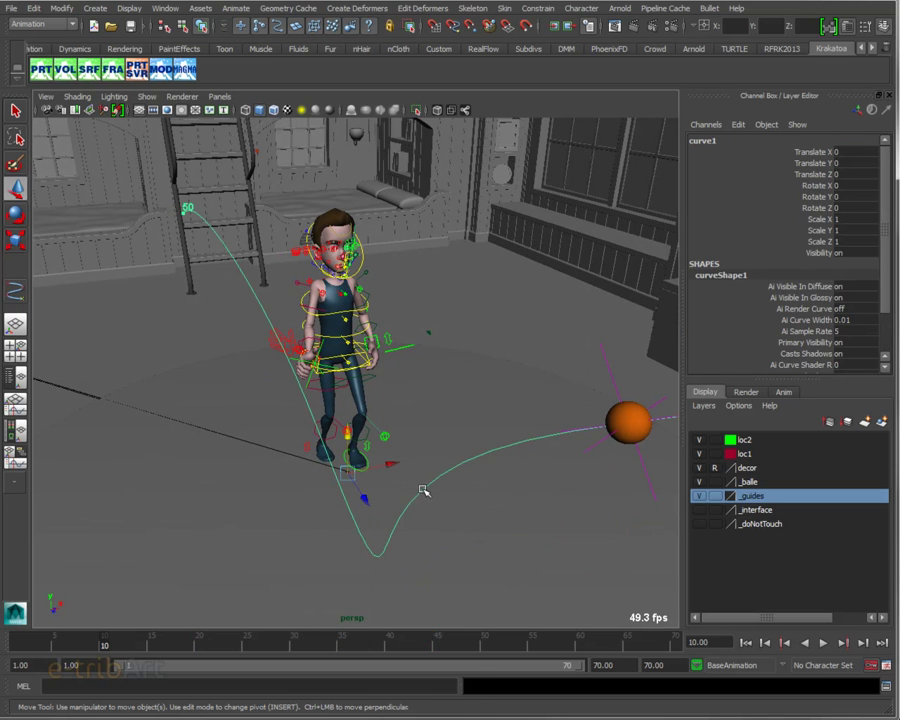
pyautogui.moveTo(420, 424); pyautogui.dragTo(352, 449, button='right')
pyautogui.moveTo(474, 511)
pyautogui.keyDown('alt'); pyautogui.mouseDown()
pyautogui.moveTo(528, 490)
pyautogui.moveTo(486, 474)
pyautogui.mouseUp(); pyautogui.keyUp('alt')
pyautogui.click(482, 485)
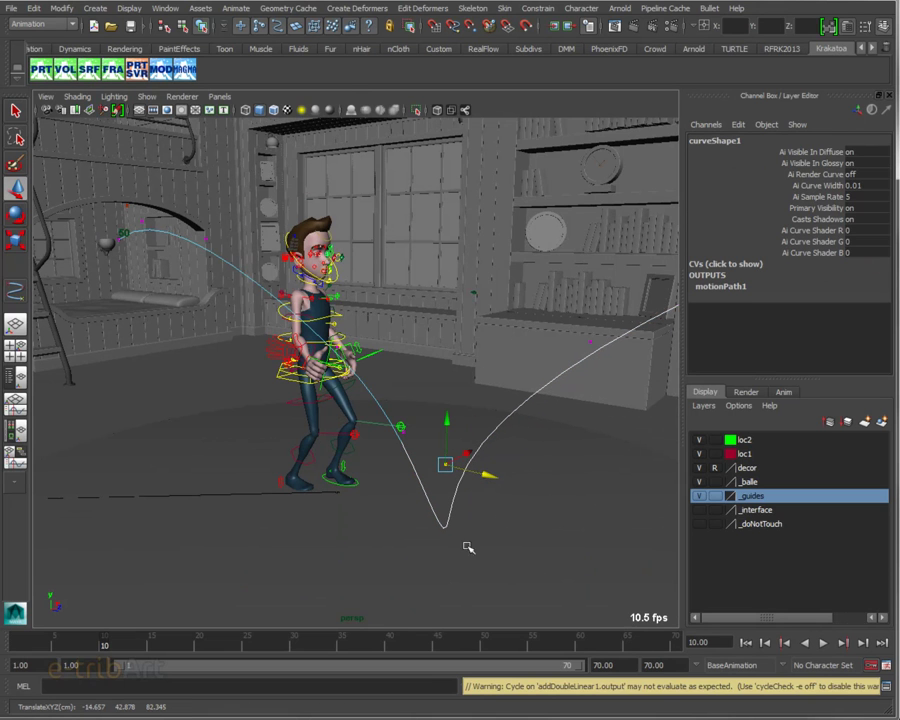
pyautogui.moveTo(124, 644); pyautogui.dragTo(322, 645)
# Step: Select the CV at the curve's low dip, view it from above, then select locator_main
pyautogui.click(444, 464)
pyautogui.moveTo(353, 497)
pyautogui.keyDown('alt'); pyautogui.mouseDown()
pyautogui.moveTo(280, 536)
pyautogui.moveTo(307, 546)
pyautogui.mouseUp(); pyautogui.keyUp('alt')
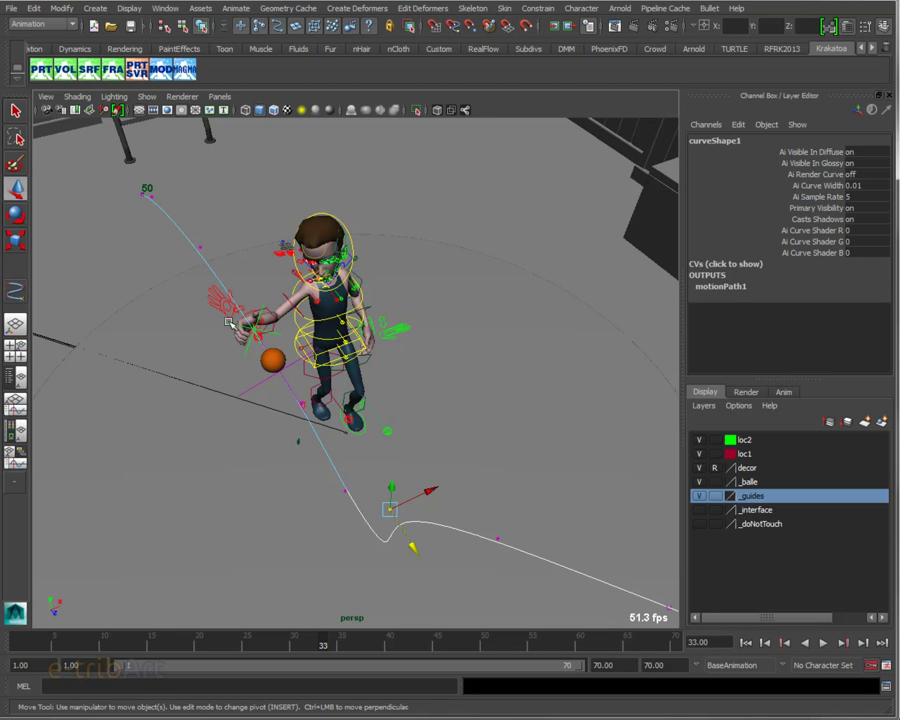
pyautogui.moveTo(393, 507)
pyautogui.keyDown('alt'); pyautogui.mouseDown()
pyautogui.moveTo(462, 466)
pyautogui.moveTo(515, 470)
pyautogui.mouseUp(); pyautogui.keyUp('alt')
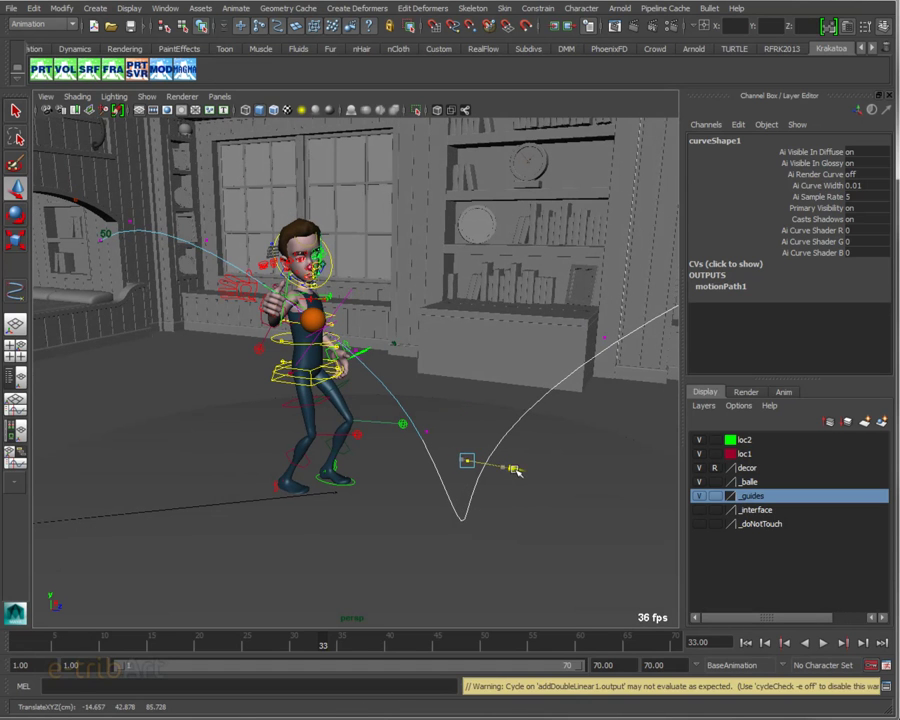
pyautogui.keyDown('alt'); pyautogui.moveTo(364, 380); pyautogui.dragTo(297, 422); pyautogui.keyUp('alt')
pyautogui.scroll(5, 296, 422)
pyautogui.keyDown('alt'); pyautogui.moveTo(296, 422); pyautogui.dragTo(368, 398, button='middle'); pyautogui.keyUp('alt')
pyautogui.scroll(3, 368, 398)
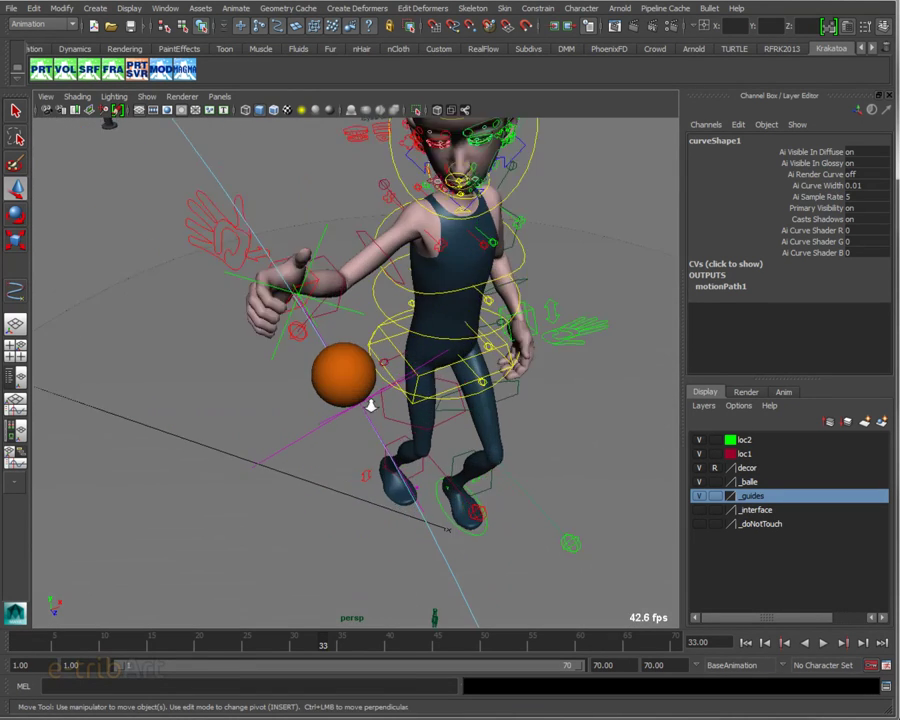
pyautogui.scroll(3, 370, 404)
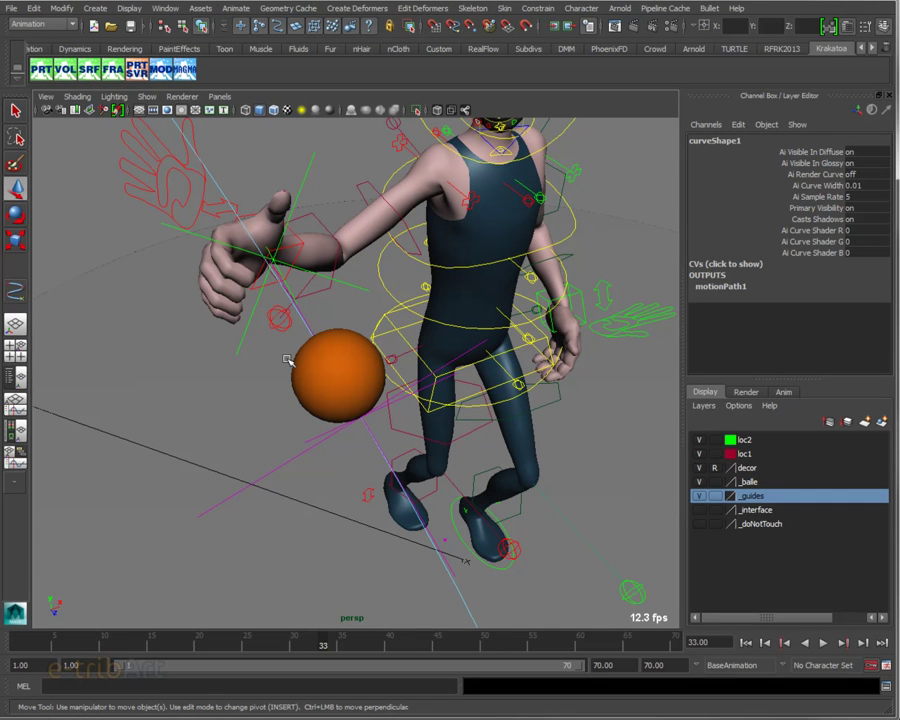
pyautogui.moveTo(286, 361)
pyautogui.keyDown('alt'); pyautogui.mouseDown()
pyautogui.moveTo(267, 315)
pyautogui.moveTo(311, 333)
pyautogui.moveTo(240, 362)
pyautogui.moveTo(257, 391)
pyautogui.moveTo(265, 383)
pyautogui.mouseUp(); pyautogui.keyUp('alt')
pyautogui.click(311, 329)
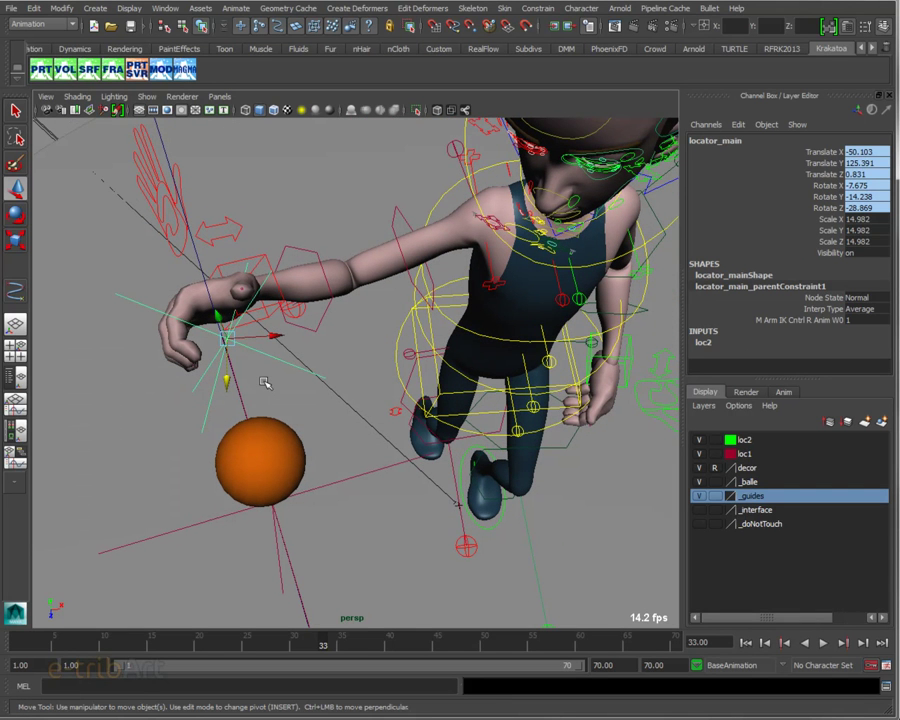
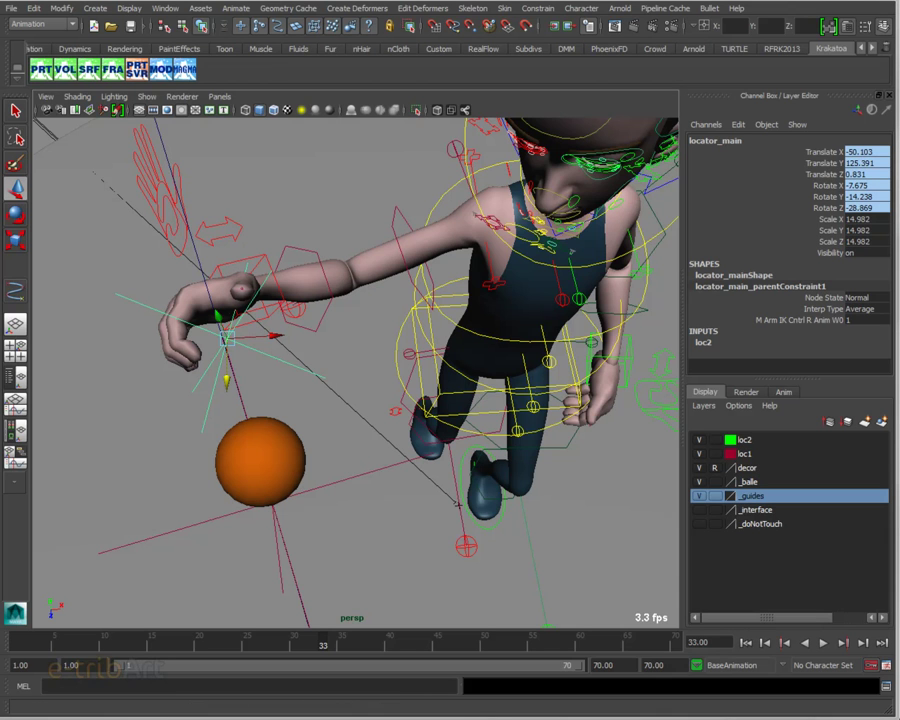
# Step: Show locator_main_parentConstraint1 in the Attribute Editor with its Translate and Rotate target offsets
pyautogui.hotkey('ctrl', 'a')
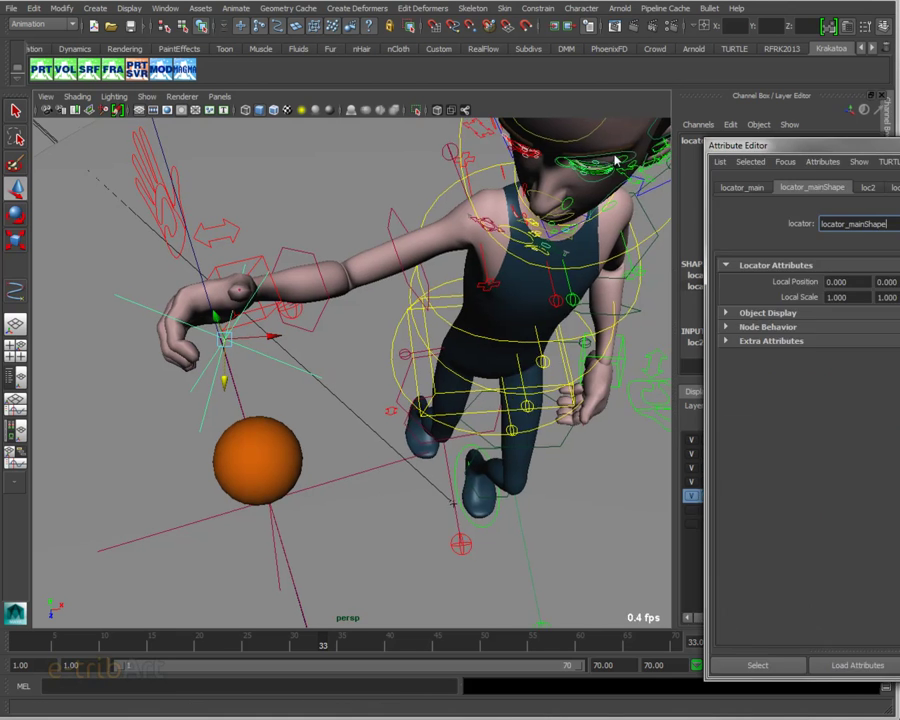
pyautogui.moveTo(411, 204); pyautogui.dragTo(415, 316)
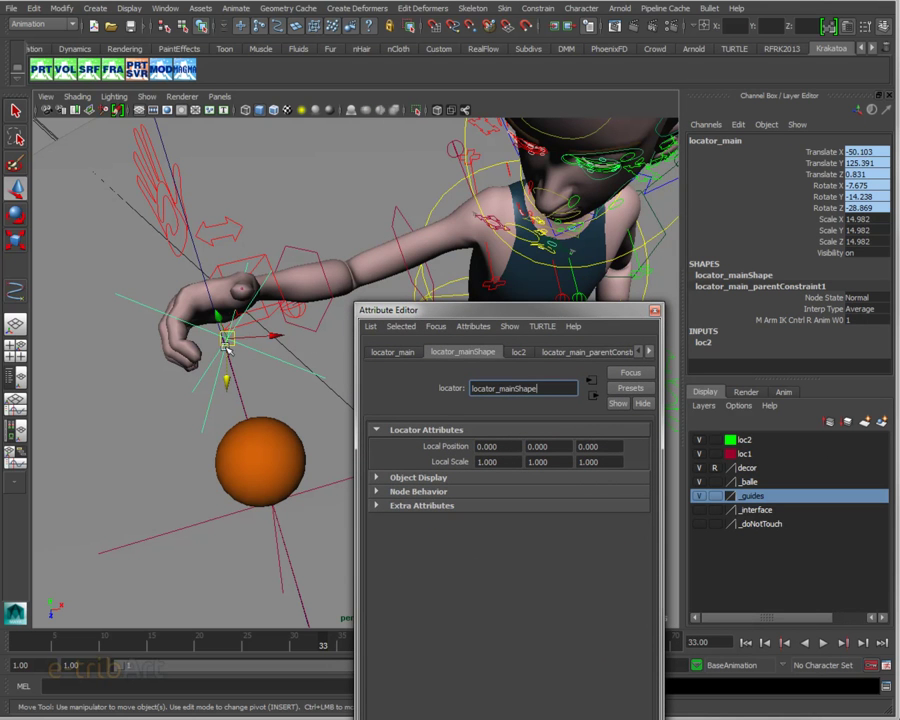
pyautogui.click(558, 358)
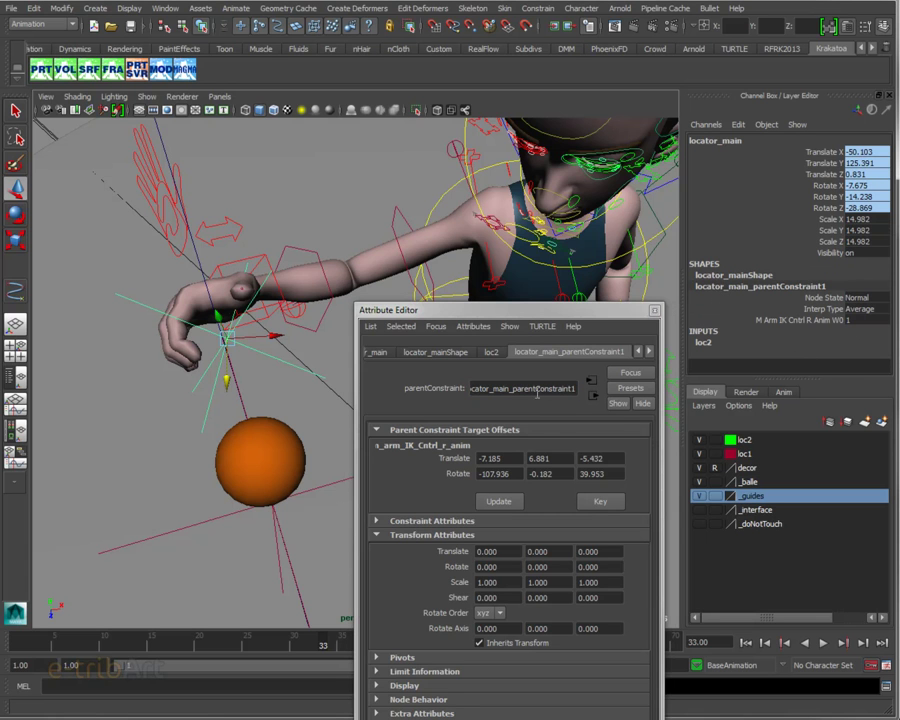
# Step: Expand the Constraint Attributes section and reopen Target Offsets in the parent constraint
pyautogui.moveTo(536, 312); pyautogui.dragTo(546, 106)
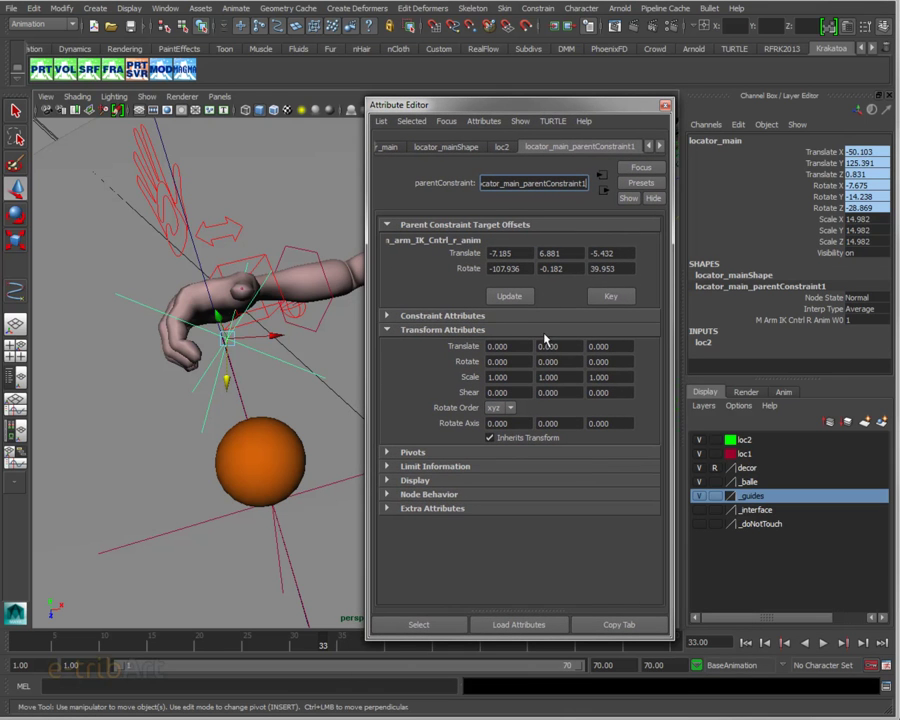
pyautogui.click(454, 316)
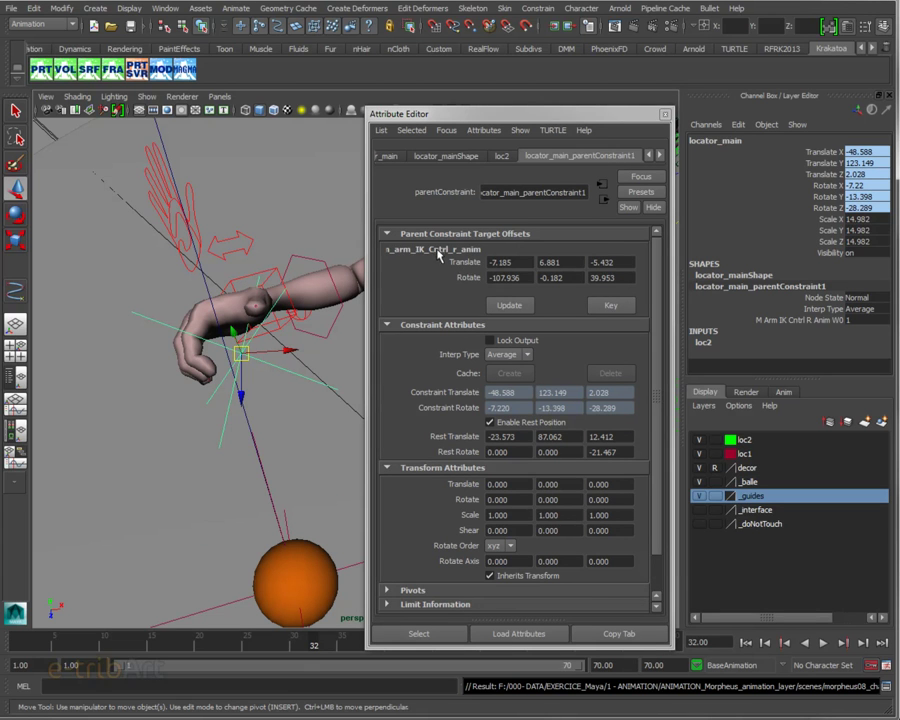
pyautogui.click(394, 237)
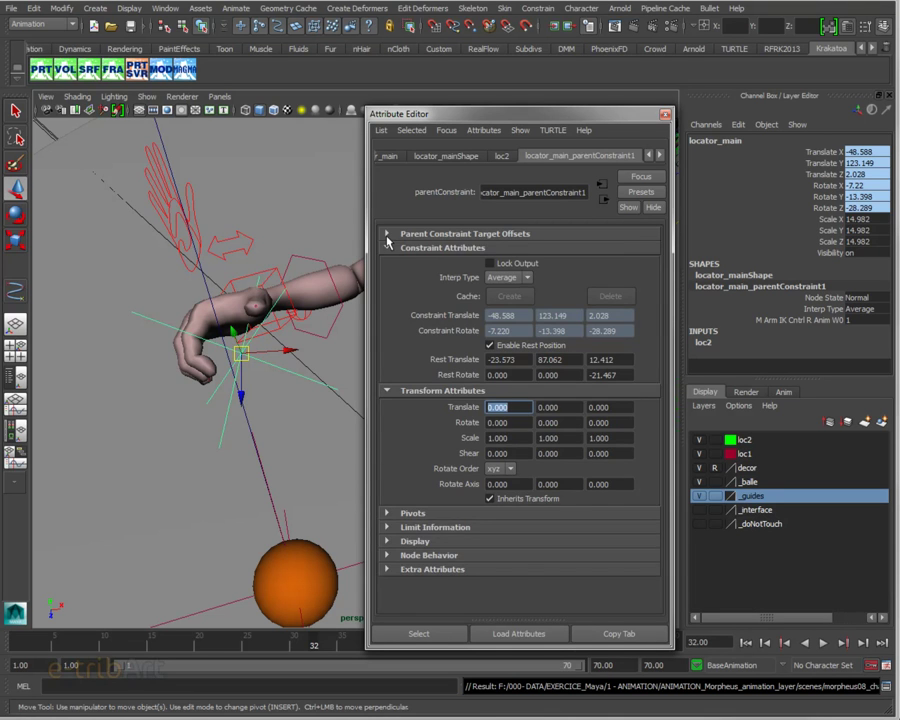
pyautogui.click(416, 234)
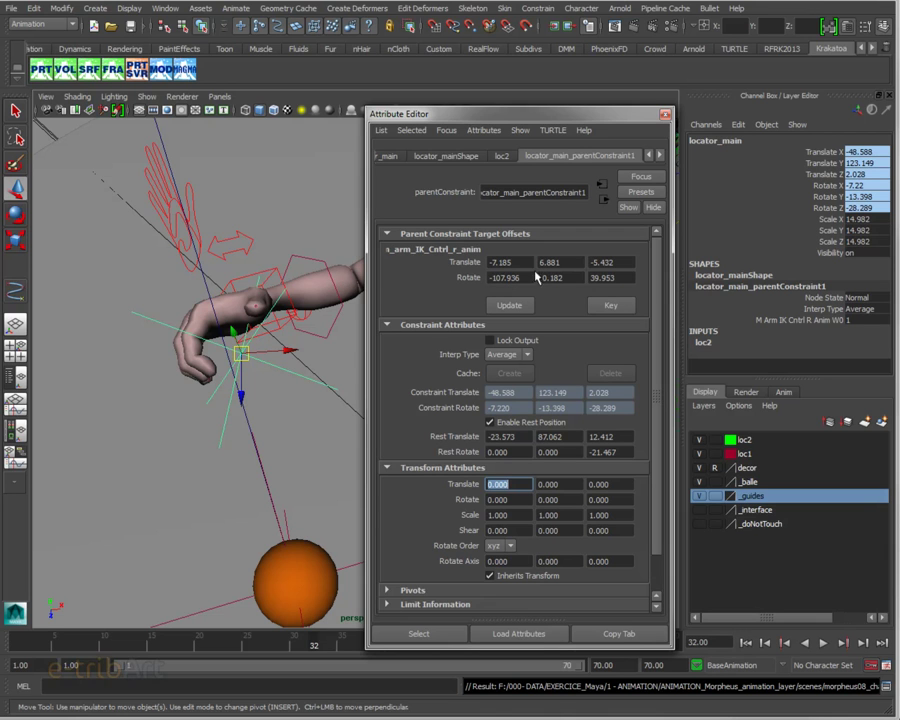
# Step: Select the hand locator and orbit the viewport in close to the hand
pyautogui.click(241, 353)
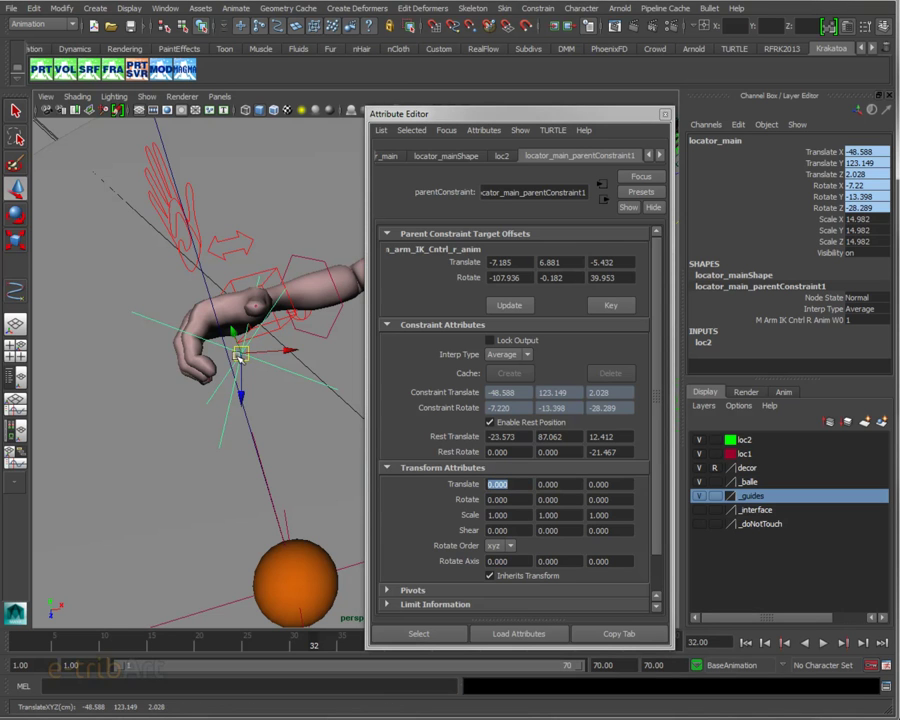
pyautogui.click(241, 353)
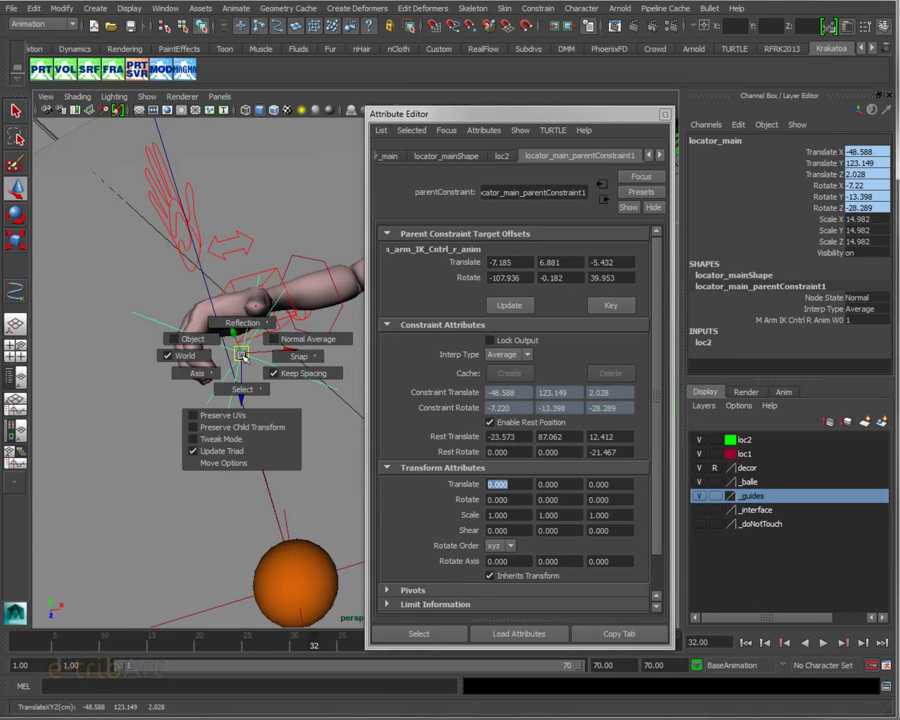
pyautogui.moveTo(241, 353); pyautogui.dragTo(235, 390)
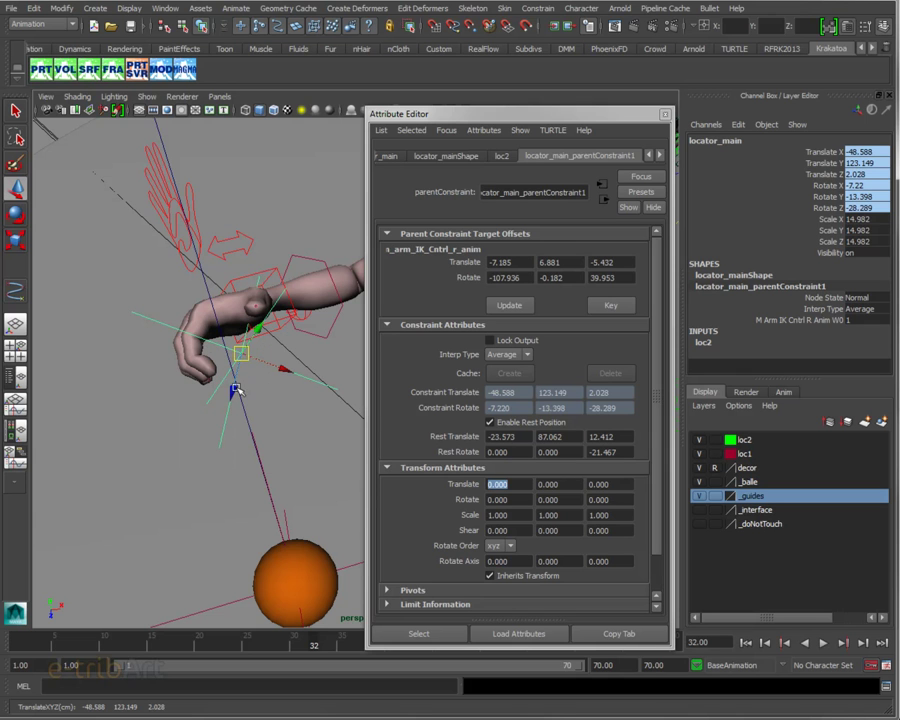
pyautogui.moveTo(277, 433)
pyautogui.keyDown('alt'); pyautogui.mouseDown()
pyautogui.moveTo(250, 420)
pyautogui.moveTo(172, 293)
pyautogui.moveTo(206, 334)
pyautogui.mouseUp(); pyautogui.keyUp('alt')
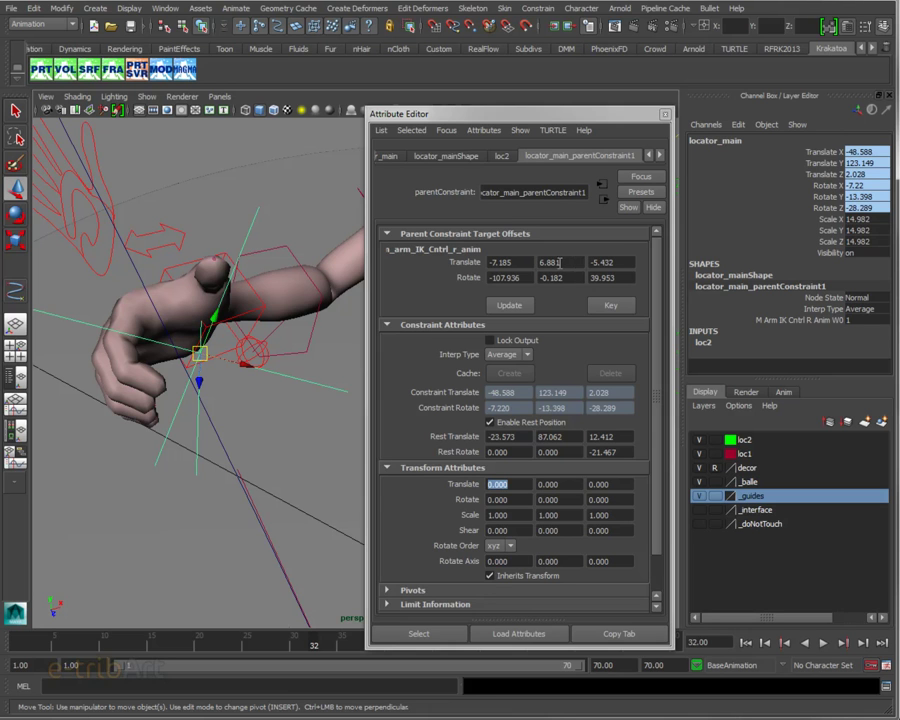
# Step: Trial a Translate Y target offset of 5, then undo it
pyautogui.click(559, 262)
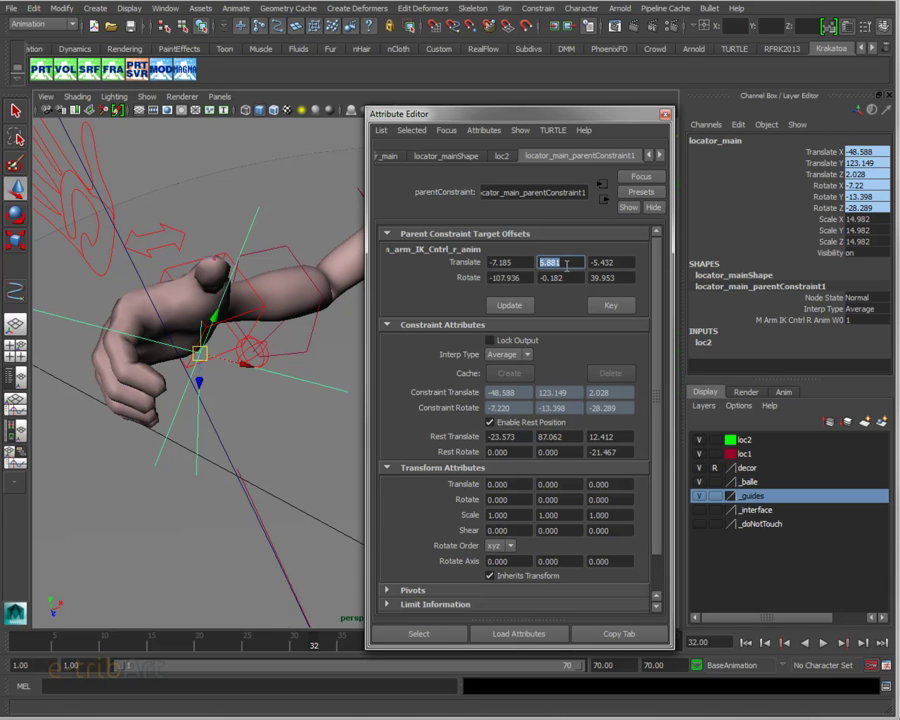
pyautogui.write('5')
pyautogui.press('Return')
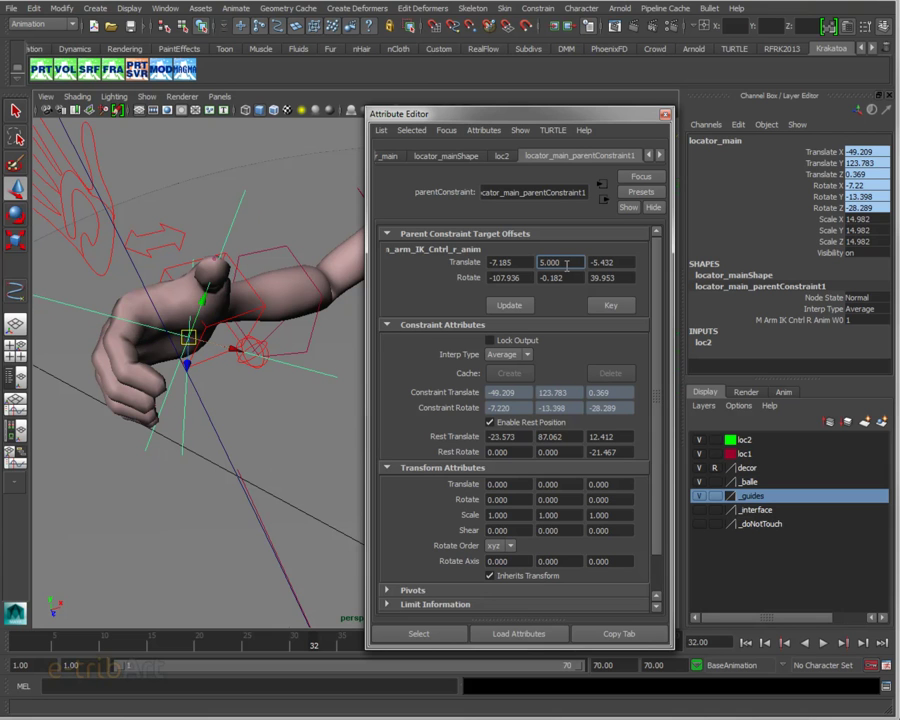
pyautogui.click(538, 96)
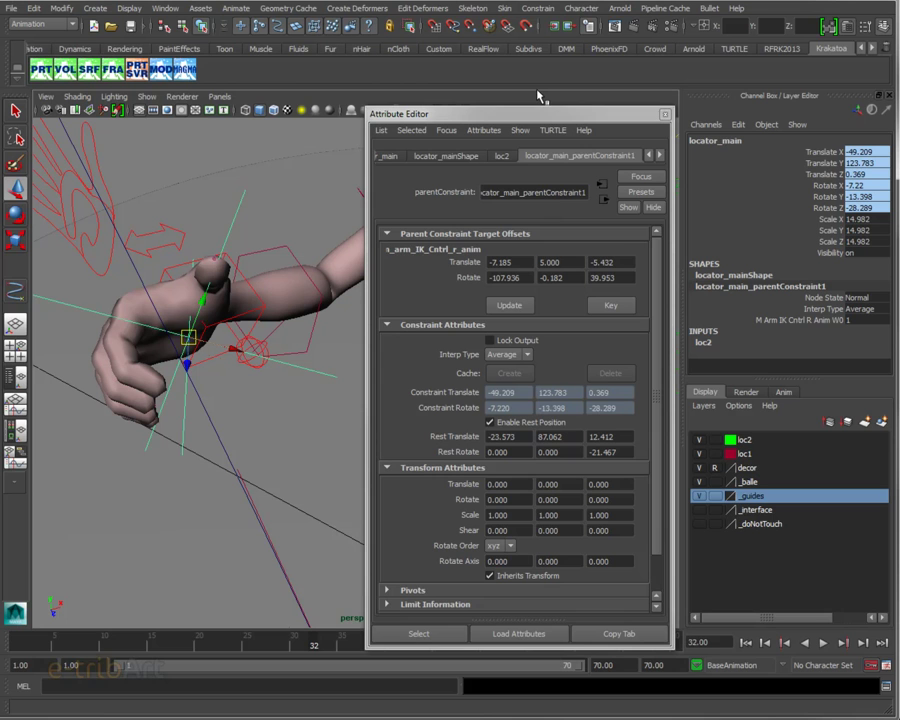
pyautogui.hotkey('ctrl', 'z')
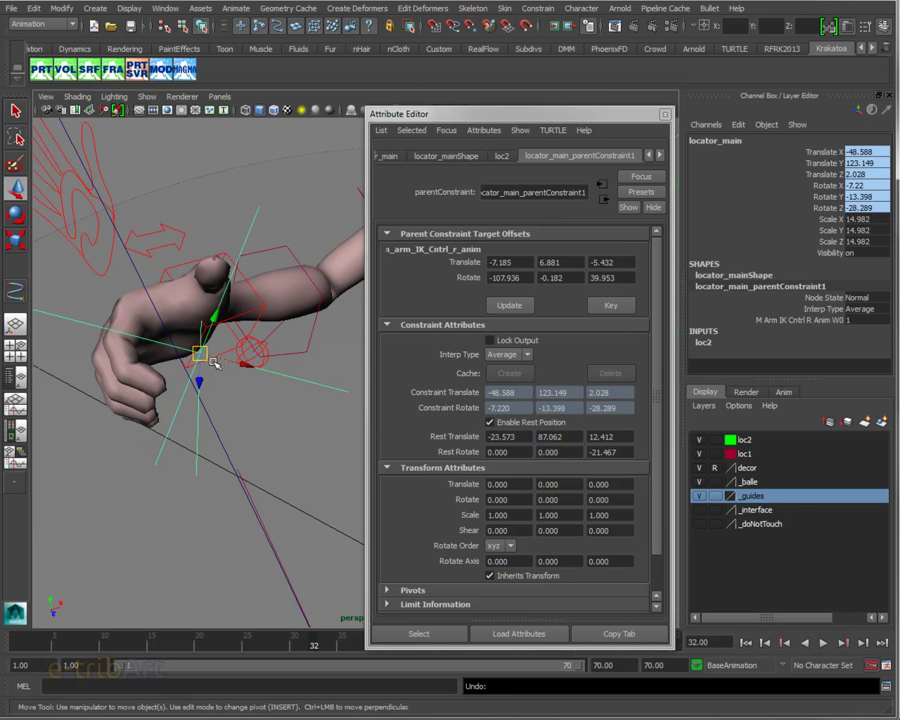
# Step: Select the right-arm IK control _m_arm_IK_Cntrl_r_anim in the viewport
pyautogui.click(203, 356)
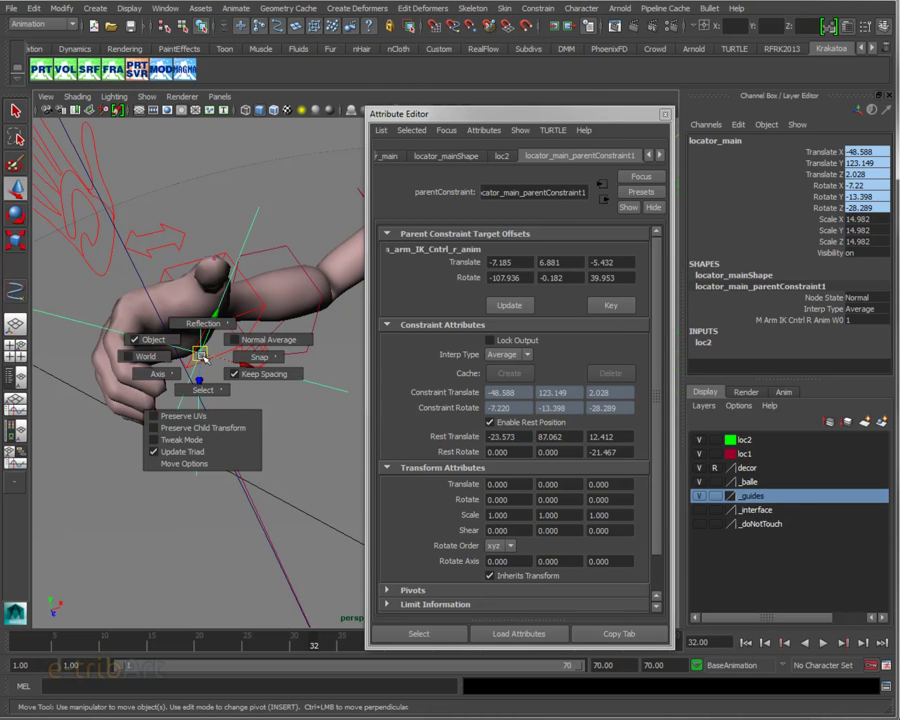
pyautogui.click(203, 358)
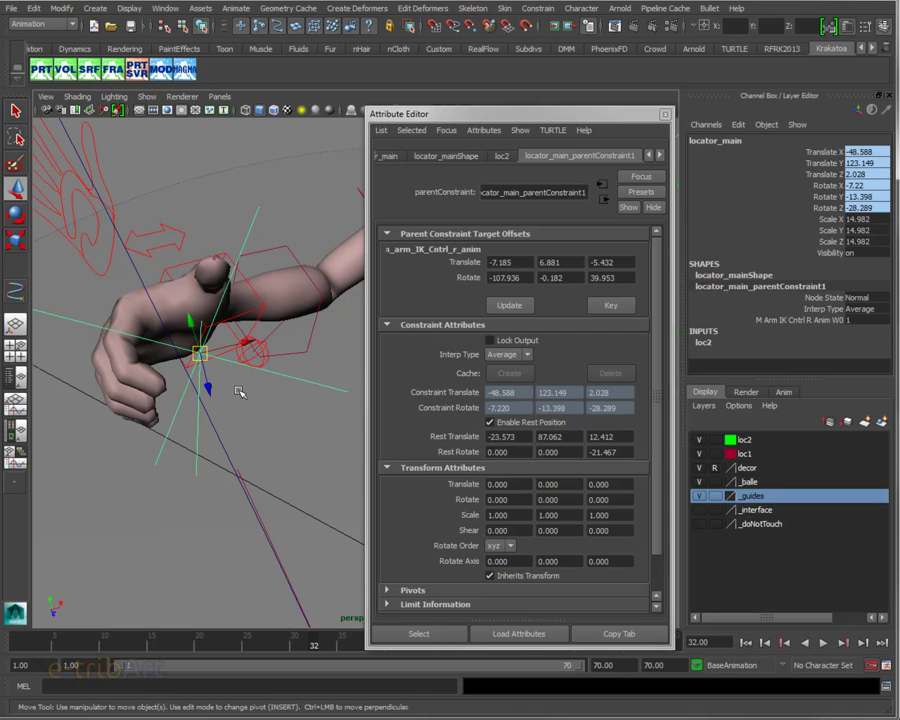
pyautogui.click(200, 356)
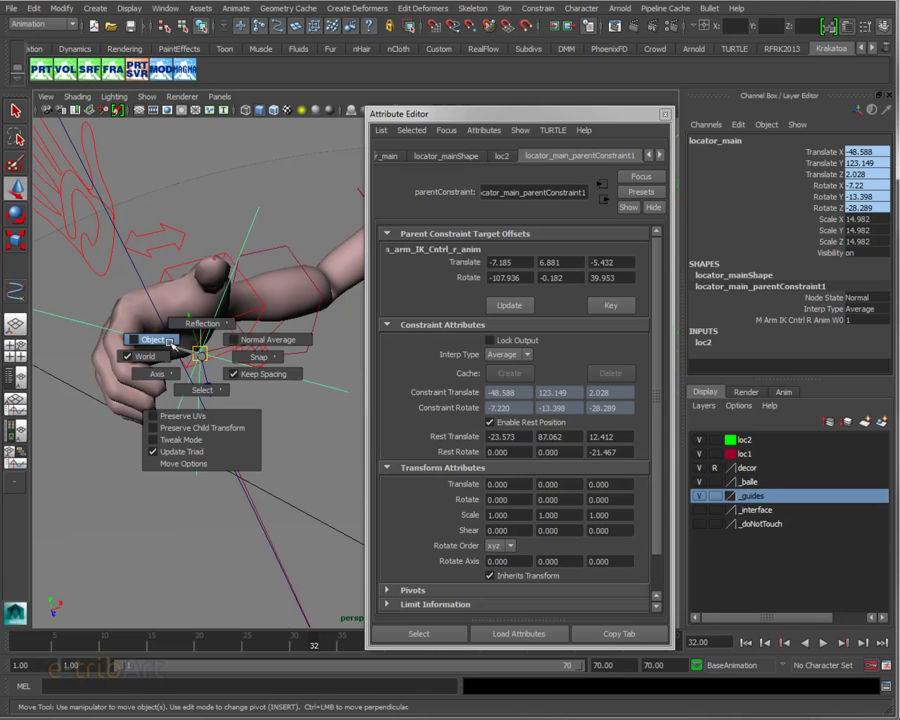
pyautogui.click(170, 341)
pyautogui.click(168, 287)
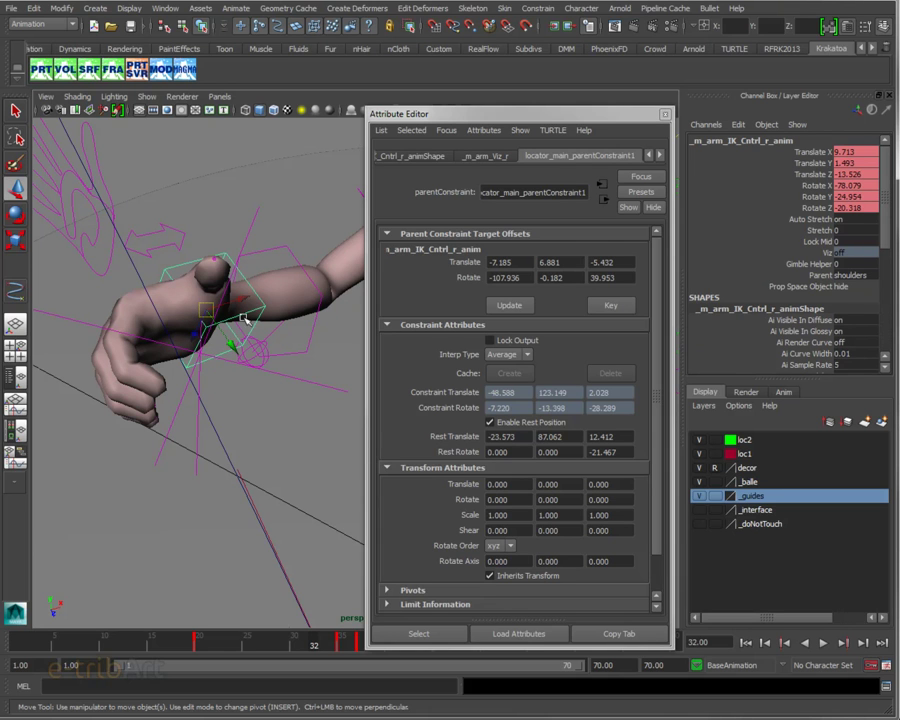
# Step: Check curve1 and the right-arm IK control, then reselect locator_main to show locator_mainShape
pyautogui.click(199, 391)
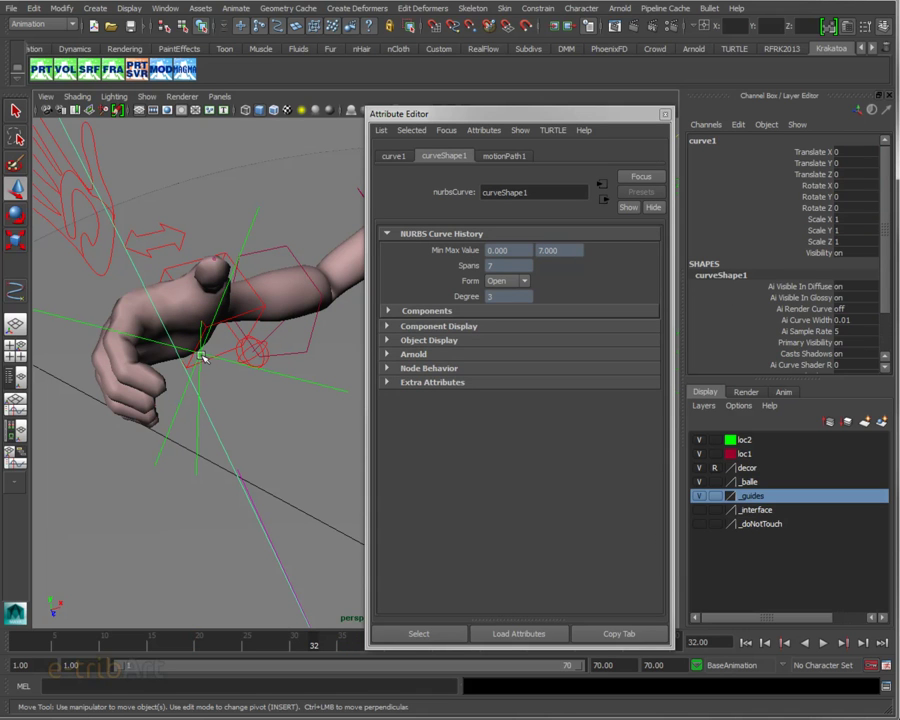
pyautogui.click(201, 356)
pyautogui.click(233, 320)
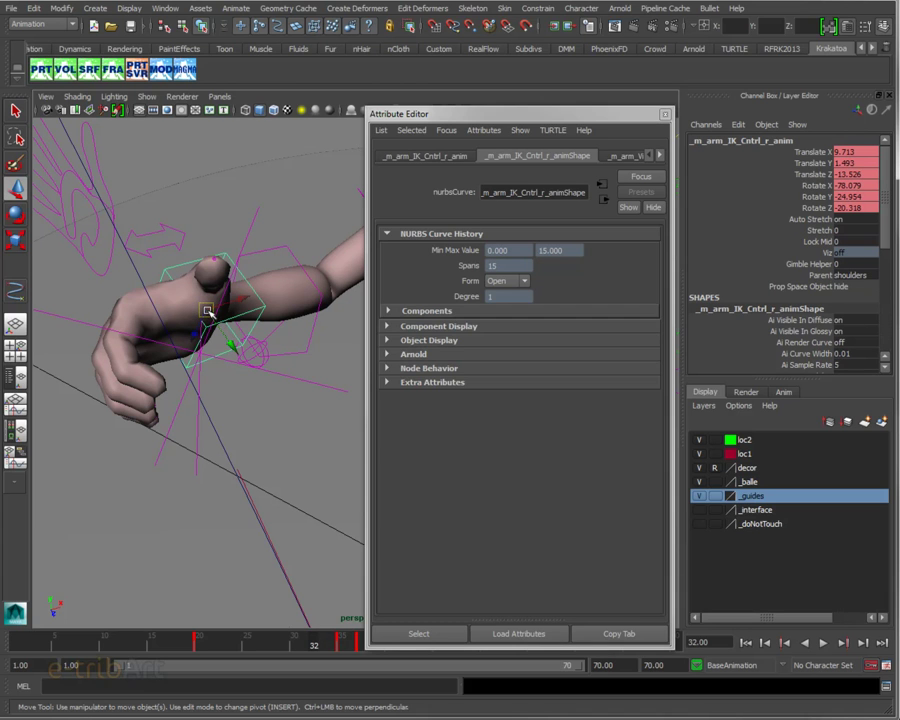
pyautogui.click(201, 311)
pyautogui.click(200, 378)
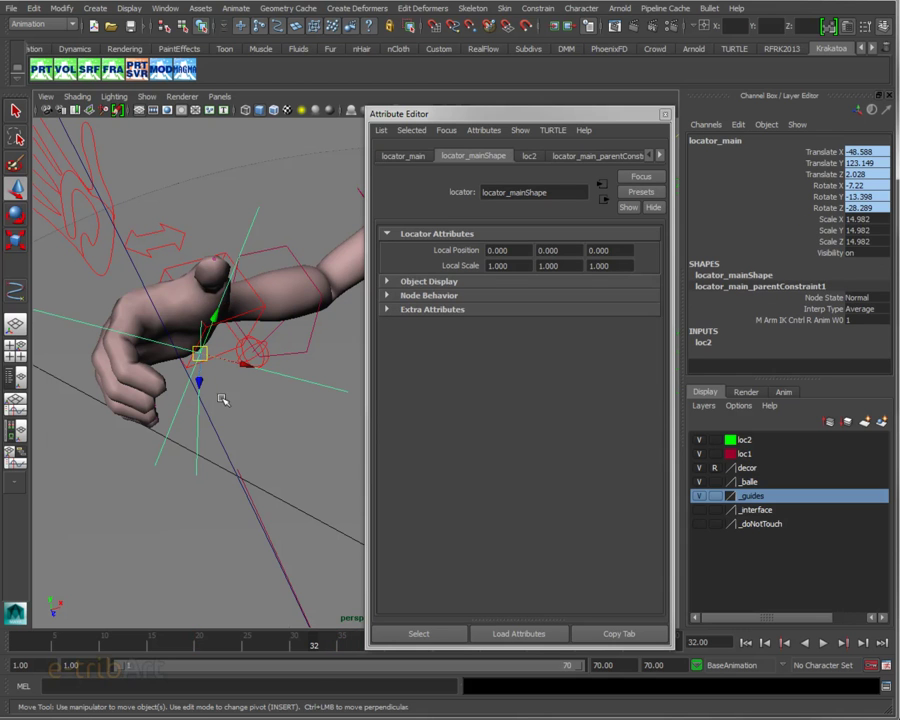
# Step: On the parent constraint, set the Translate Y target offset to 8, then 12
pyautogui.click(567, 158)
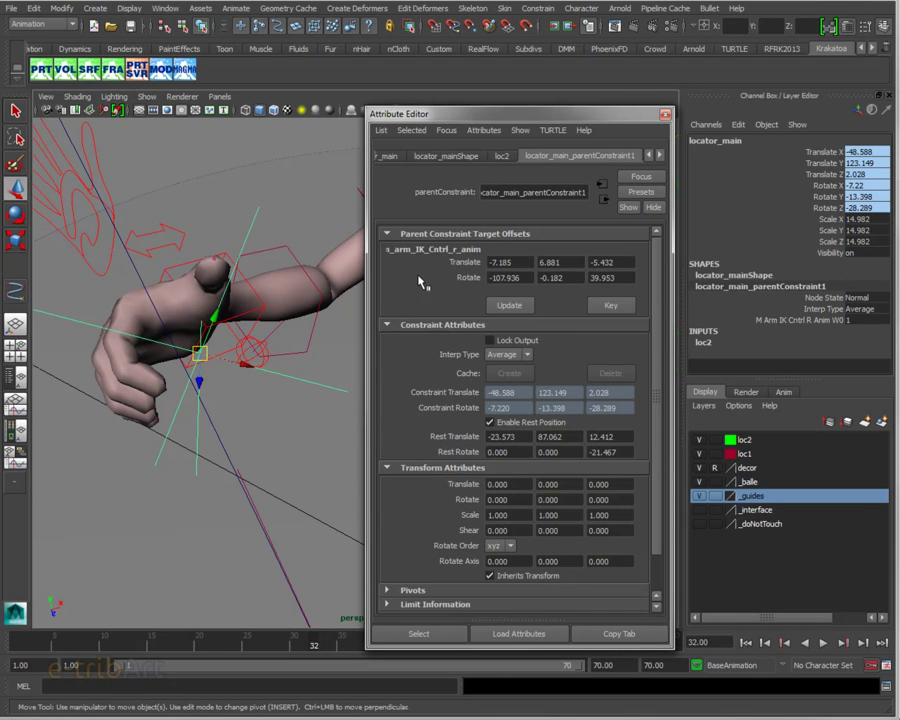
pyautogui.doubleClick(560, 262)
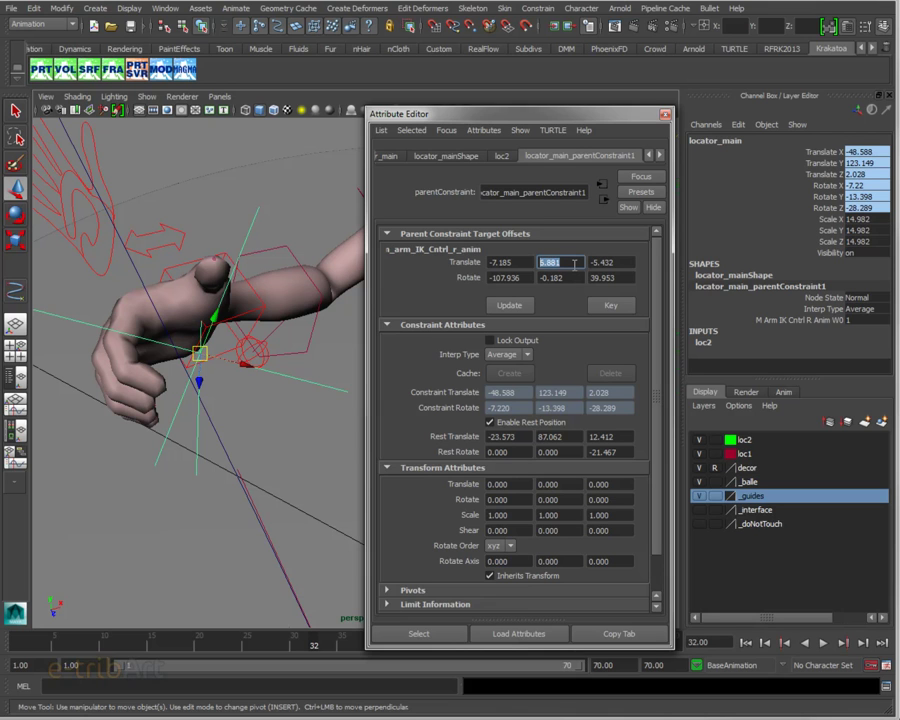
pyautogui.write('8')
pyautogui.press('Return')
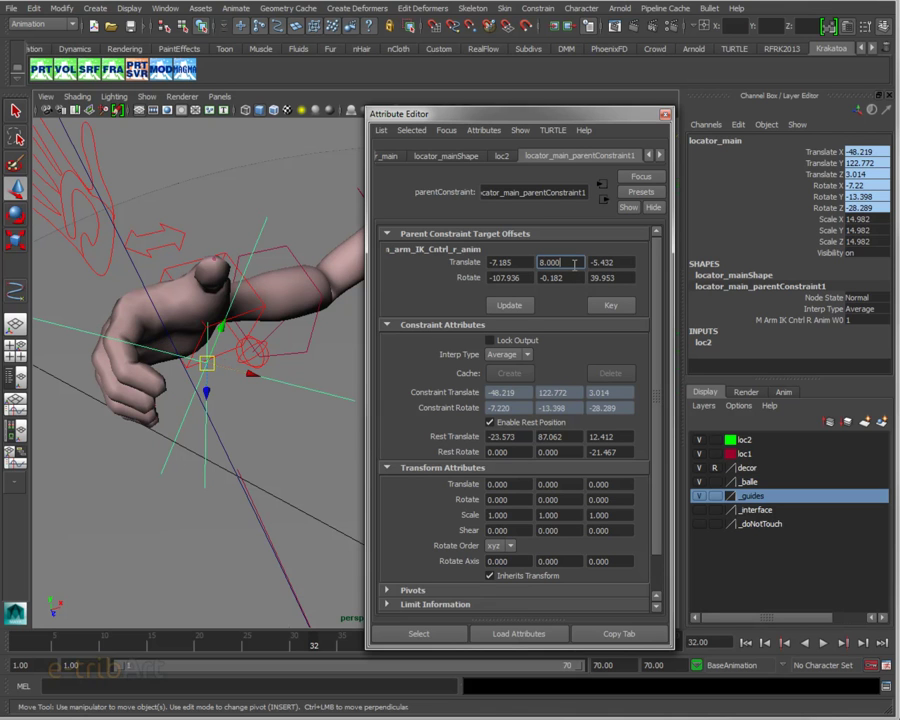
pyautogui.moveTo(574, 262); pyautogui.dragTo(510, 262)
pyautogui.write('12')
pyautogui.press('Return')
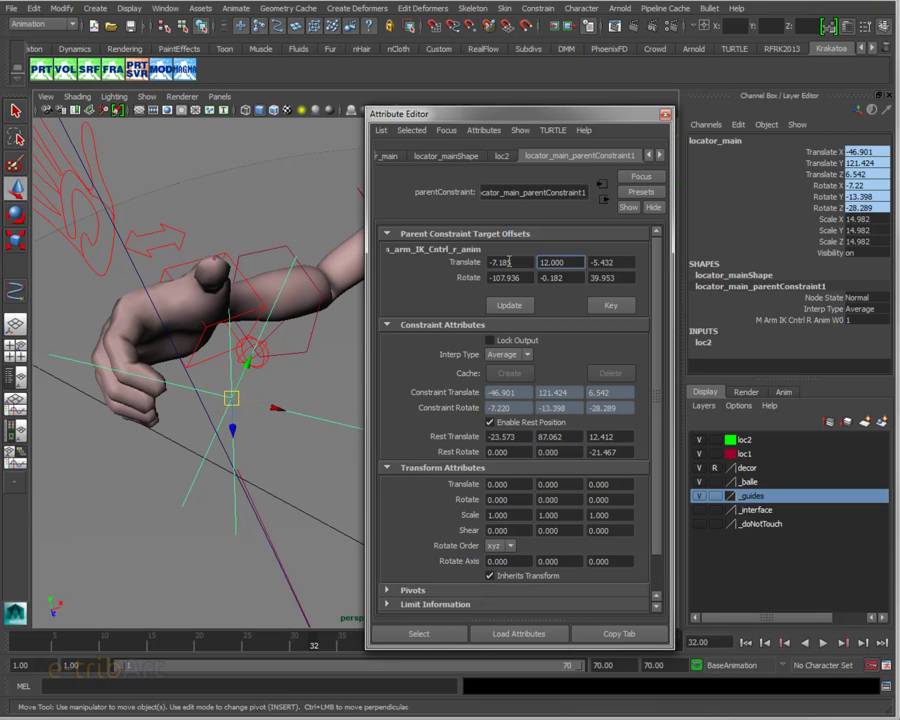
# Step: Compare against the right-arm IK control, then undo the trial Translate Y offset changes
pyautogui.click(205, 328)
pyautogui.click(205, 330)
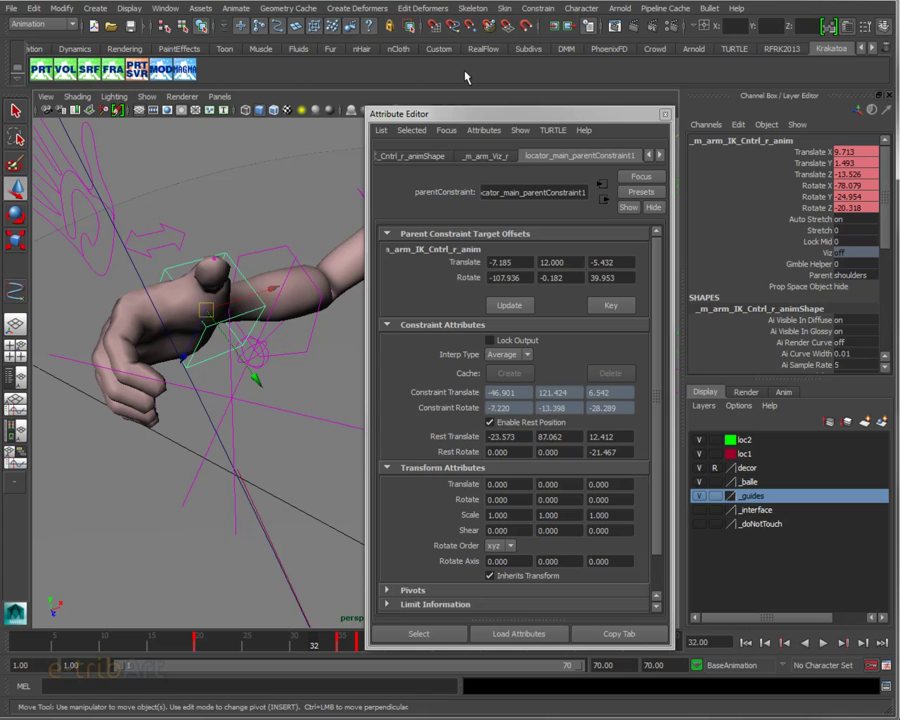
pyautogui.hotkey('ctrl', 'z')
pyautogui.hotkey('ctrl', 'z')
pyautogui.hotkey('ctrl', 'z')
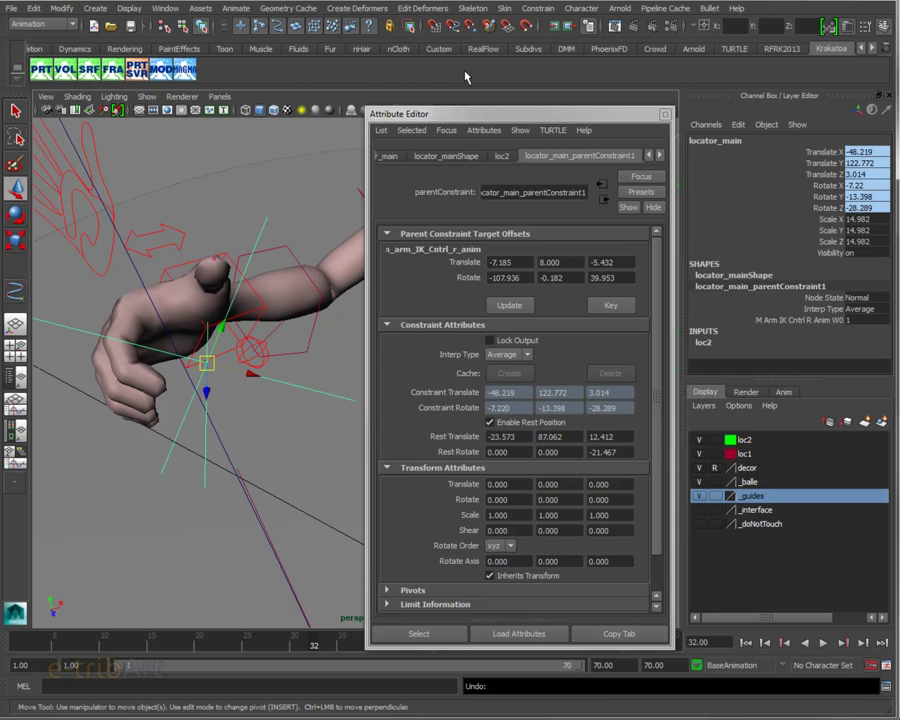
pyautogui.hotkey('ctrl', 'z')
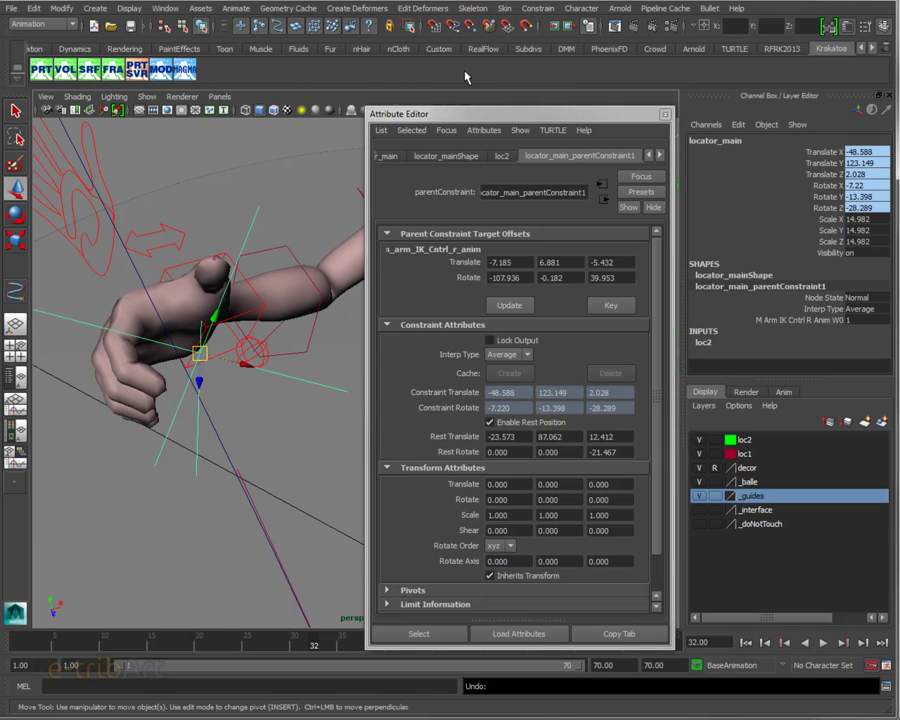
pyautogui.click(516, 262)
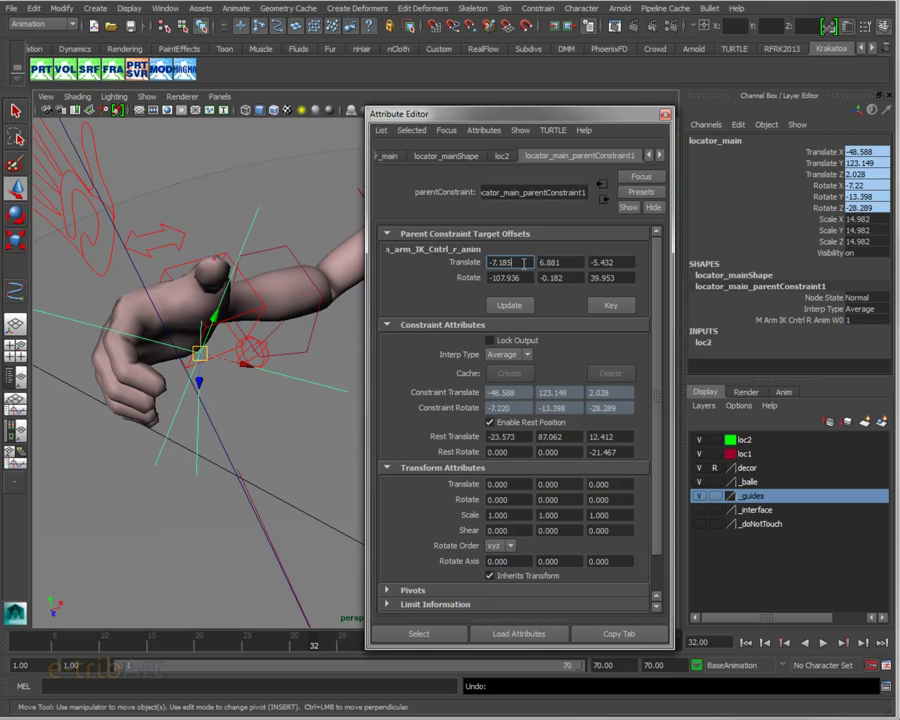
pyautogui.rightClick(523, 262)
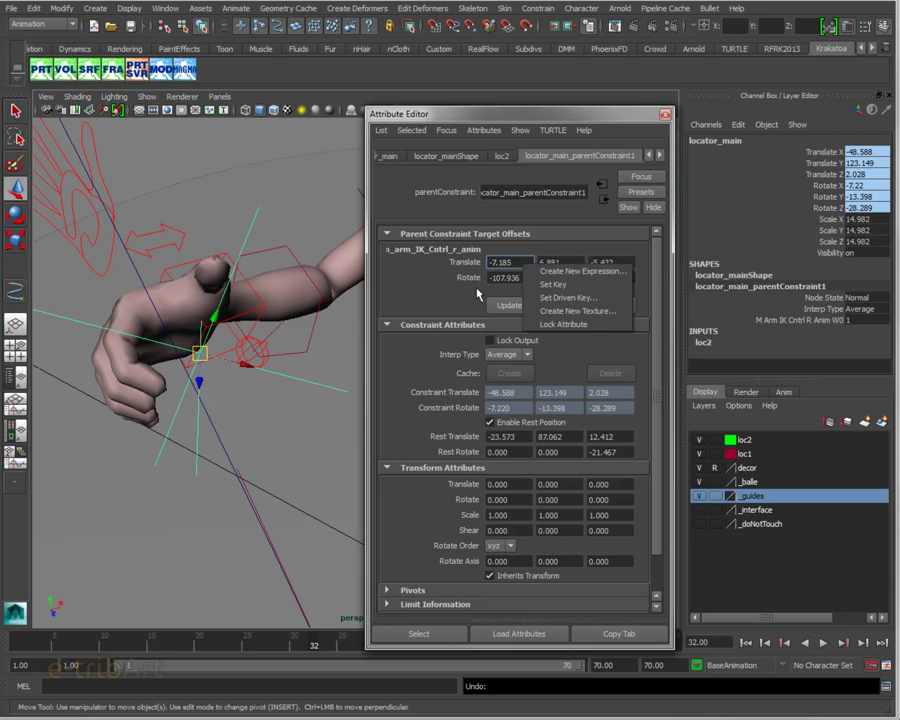
pyautogui.click(418, 276)
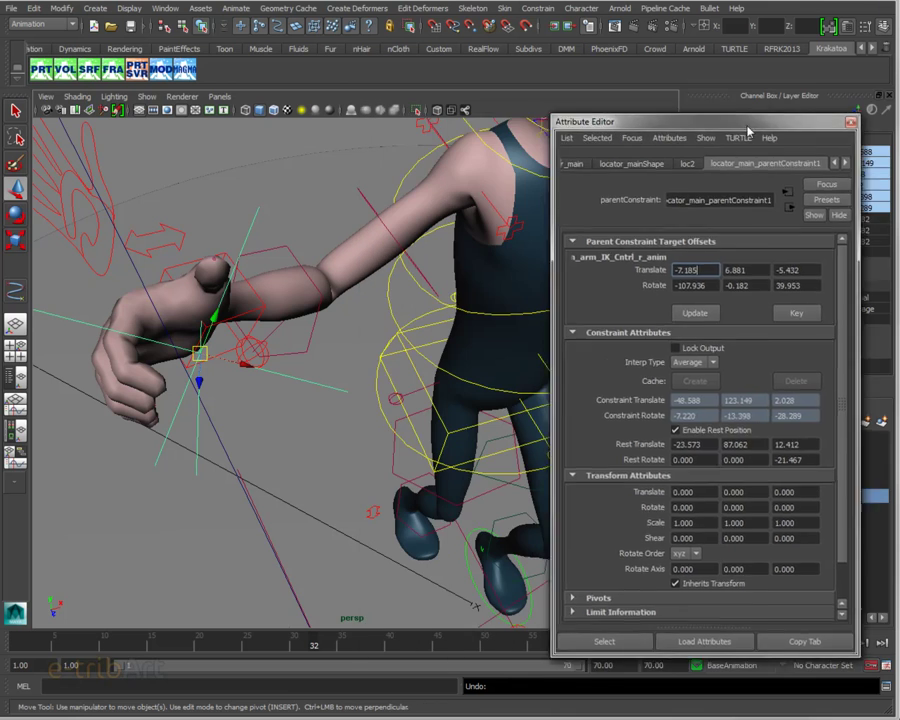
# Step: Close the Attribute Editor, zoom out and orbit to show the room, ball and trajectory curve
pyautogui.moveTo(400, 113); pyautogui.dragTo(583, 116)
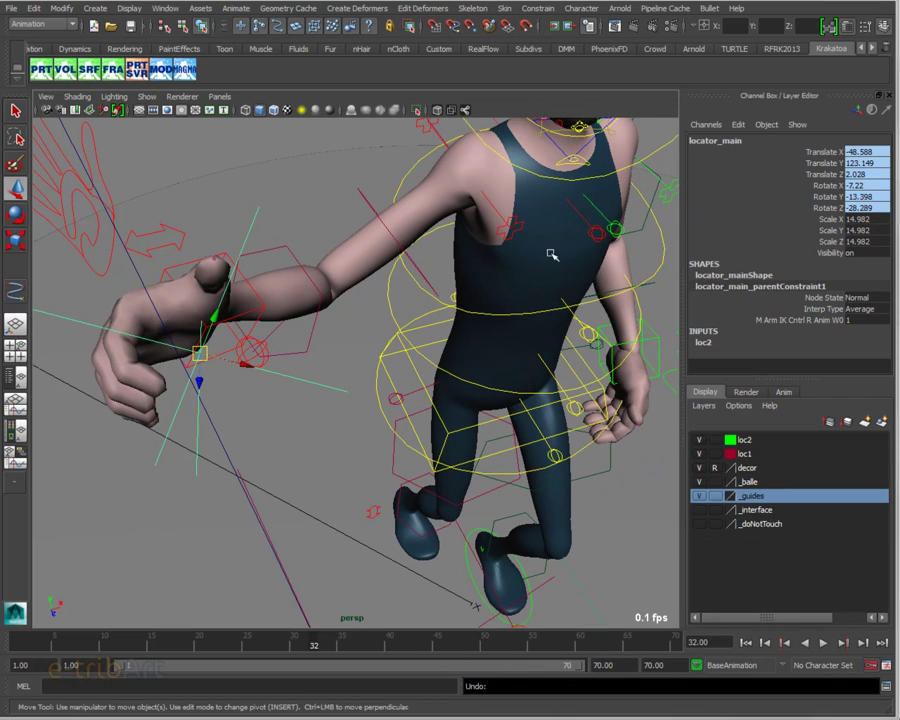
pyautogui.scroll(-5, 320, 436)
pyautogui.moveTo(300, 443)
pyautogui.keyDown('alt'); pyautogui.mouseDown()
pyautogui.moveTo(348, 424)
pyautogui.moveTo(284, 368)
pyautogui.mouseUp(); pyautogui.keyUp('alt')
pyautogui.scroll(-3, 347, 425)
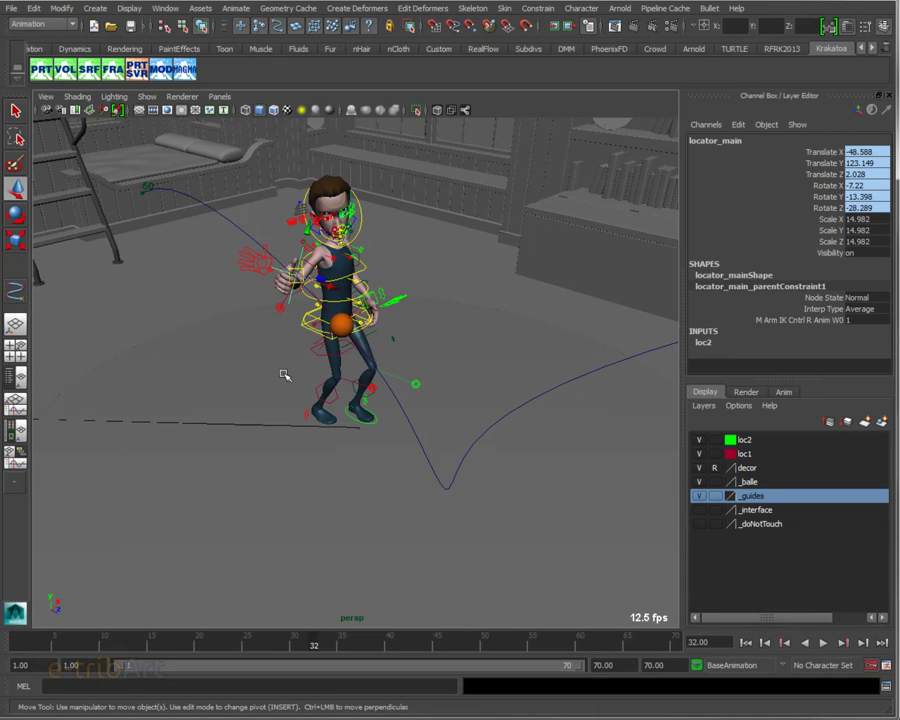
pyautogui.moveTo(454, 396)
pyautogui.keyDown('alt'); pyautogui.mouseDown()
pyautogui.moveTo(430, 396)
pyautogui.moveTo(424, 410)
pyautogui.moveTo(342, 412)
pyautogui.moveTo(375, 393)
pyautogui.mouseUp(); pyautogui.keyUp('alt')
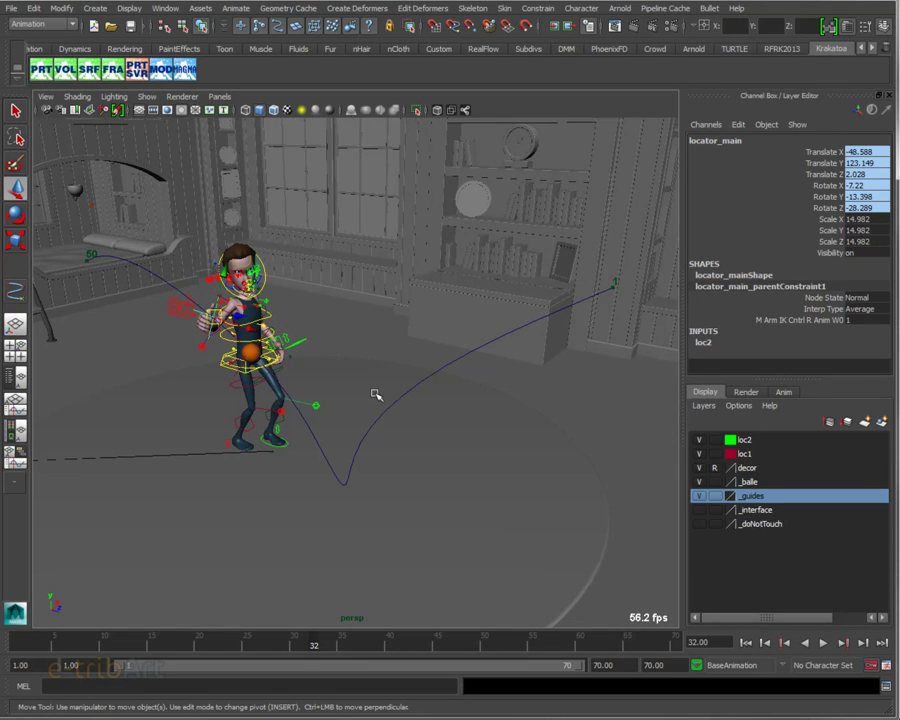